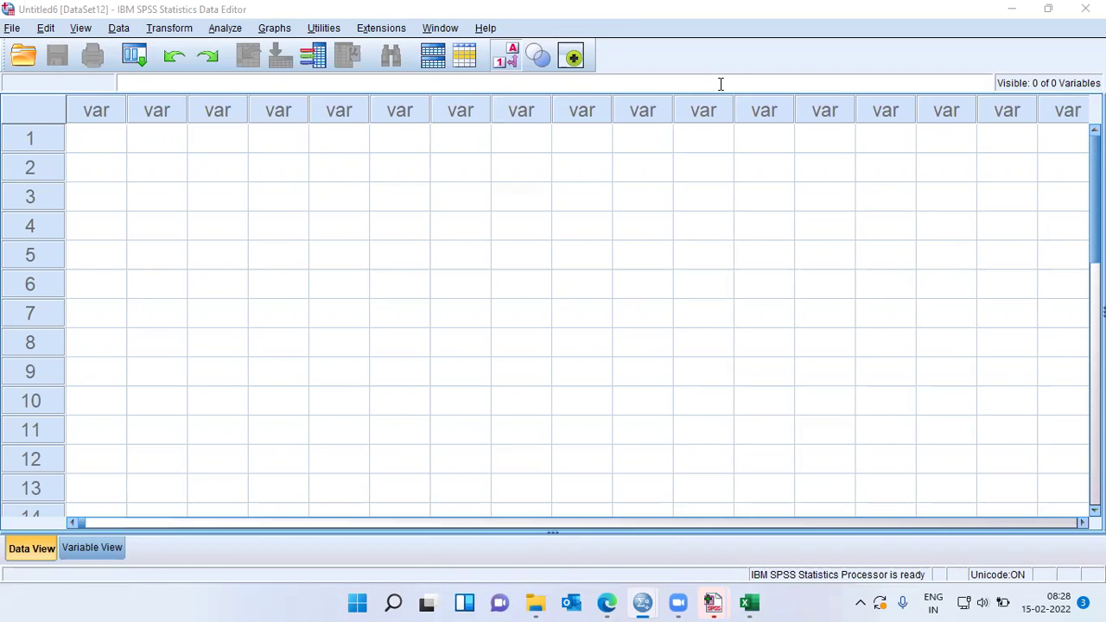
Open the sample data file car_sales.sav from the English samples folder
click(11, 29)
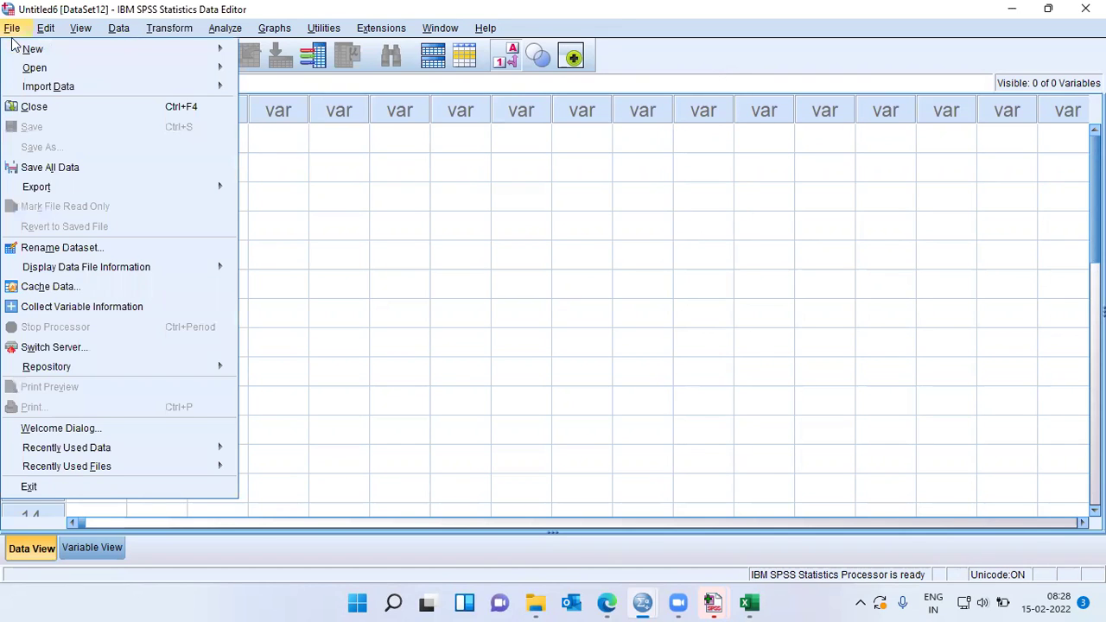
mouse_move(26, 71)
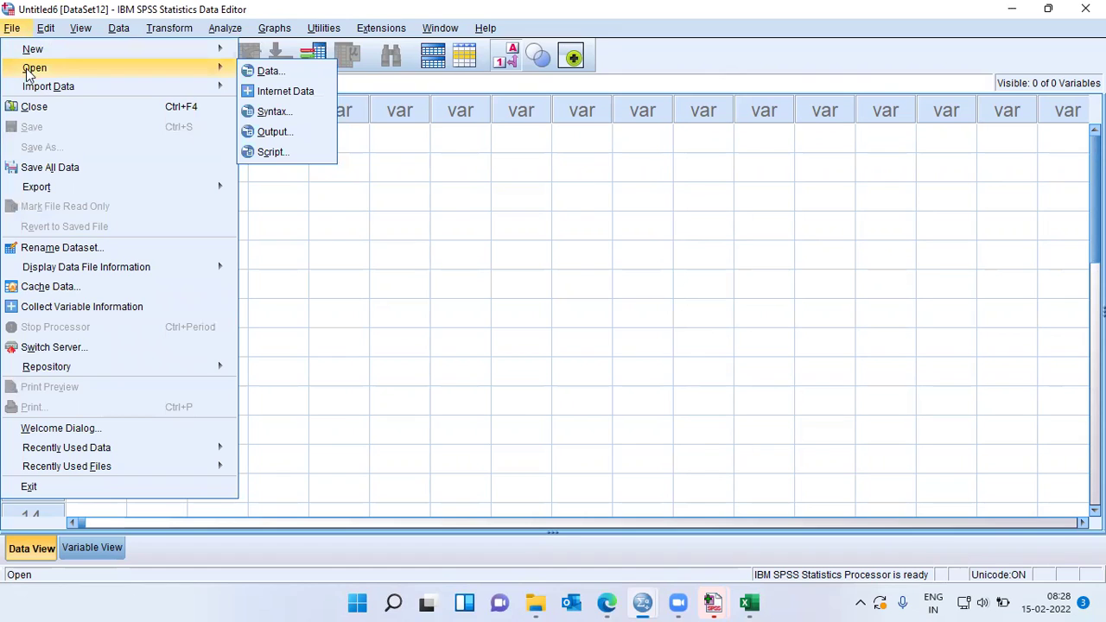
click(292, 76)
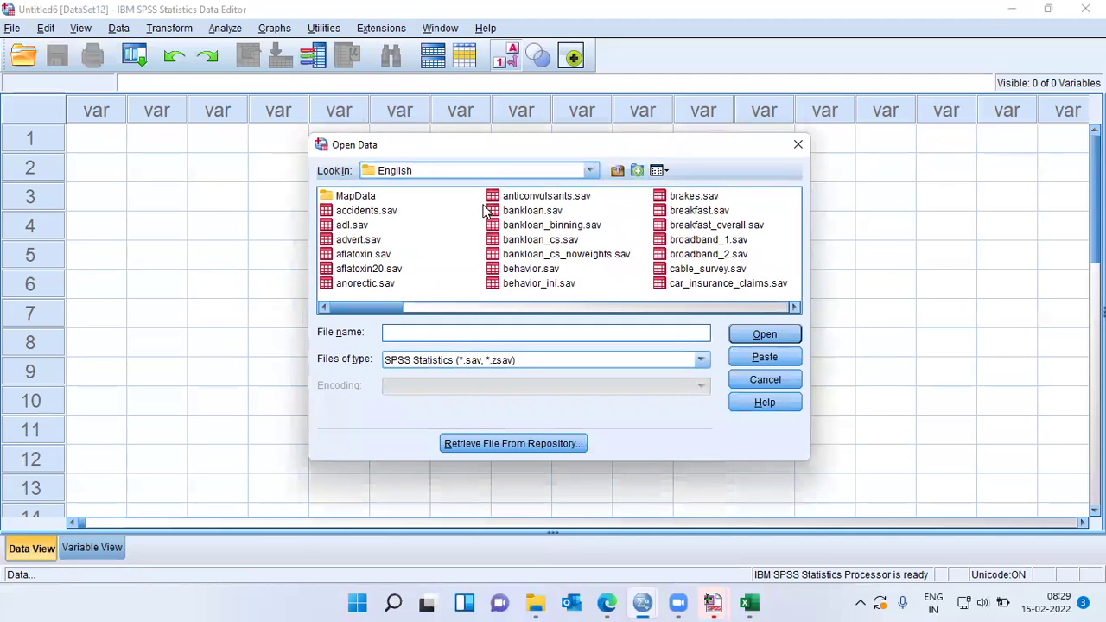
click(545, 225)
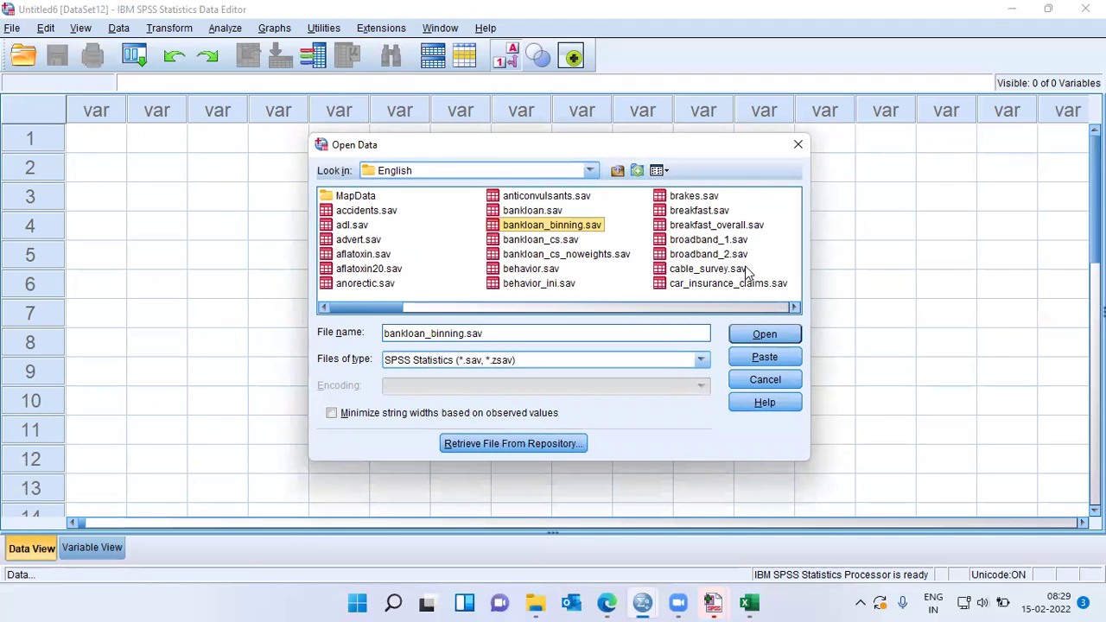
key(c)
key(c)
key(c)
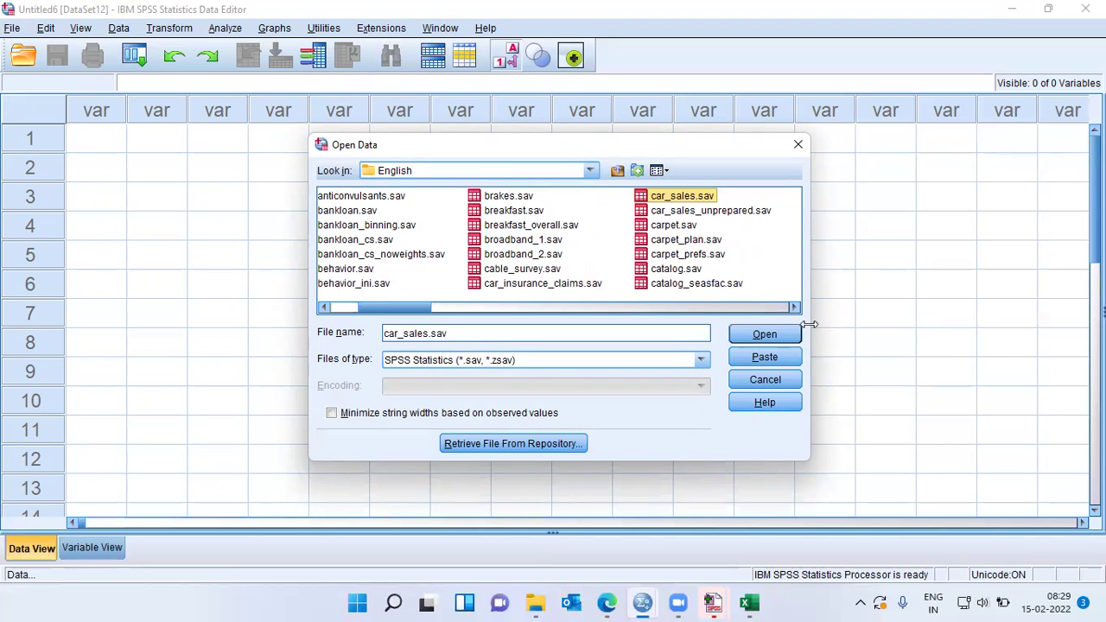
click(785, 337)
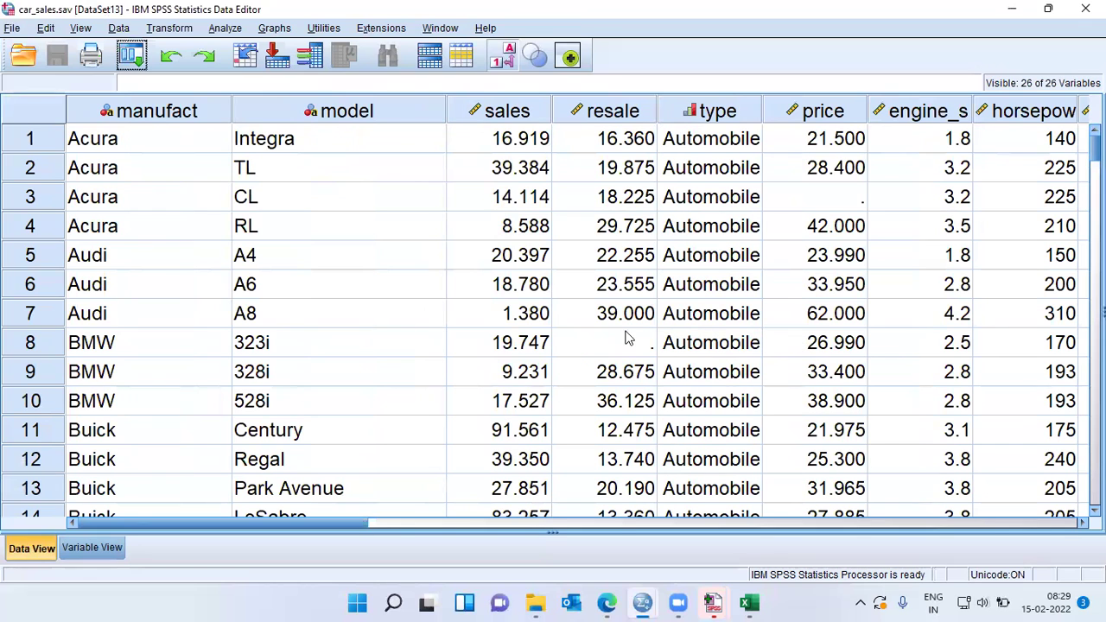
Narrow the manufact and model columns in the data grid
click(147, 116)
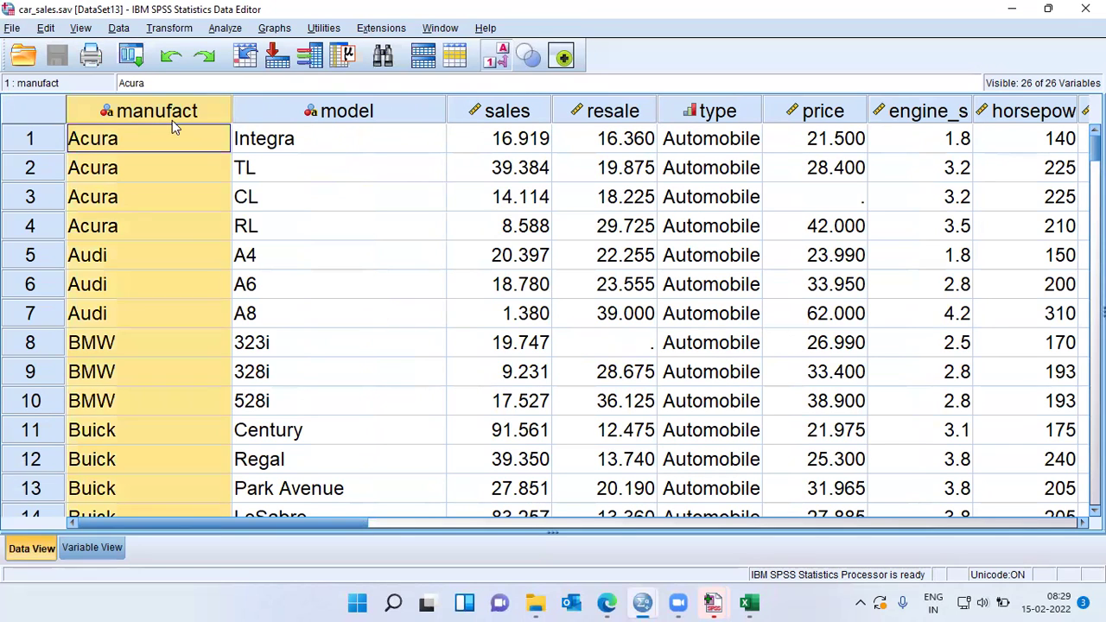
drag(233, 104, 183, 104)
click(279, 140)
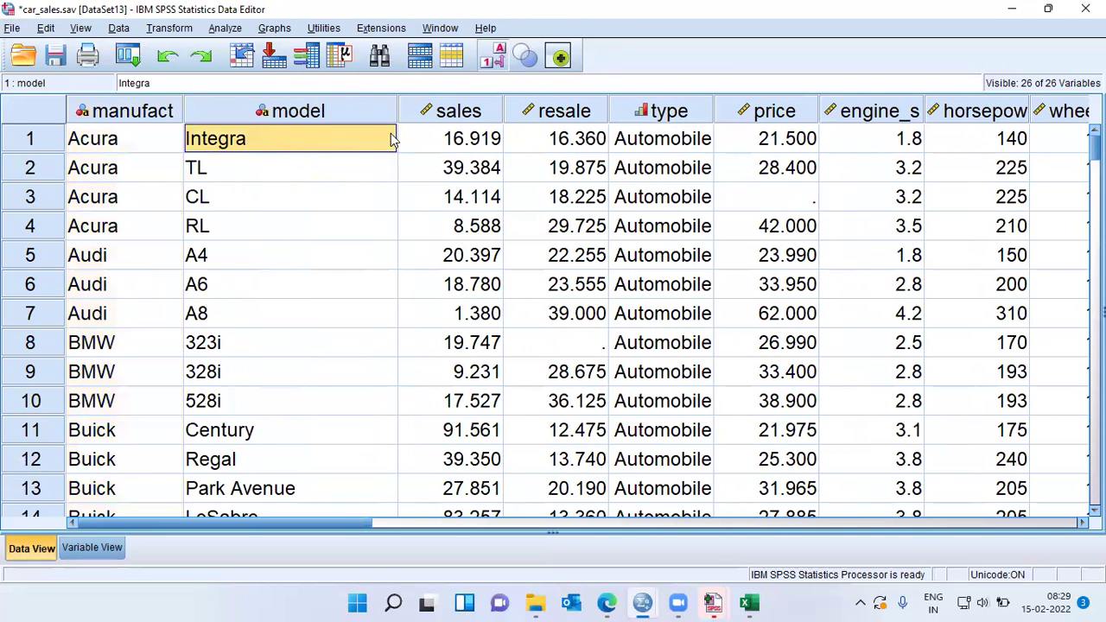
drag(398, 116, 349, 123)
Review the dataset's variables from sales through mpg, including resale, type, price, width, curb_wgt and fuel_cap, and return to the sales column
click(433, 114)
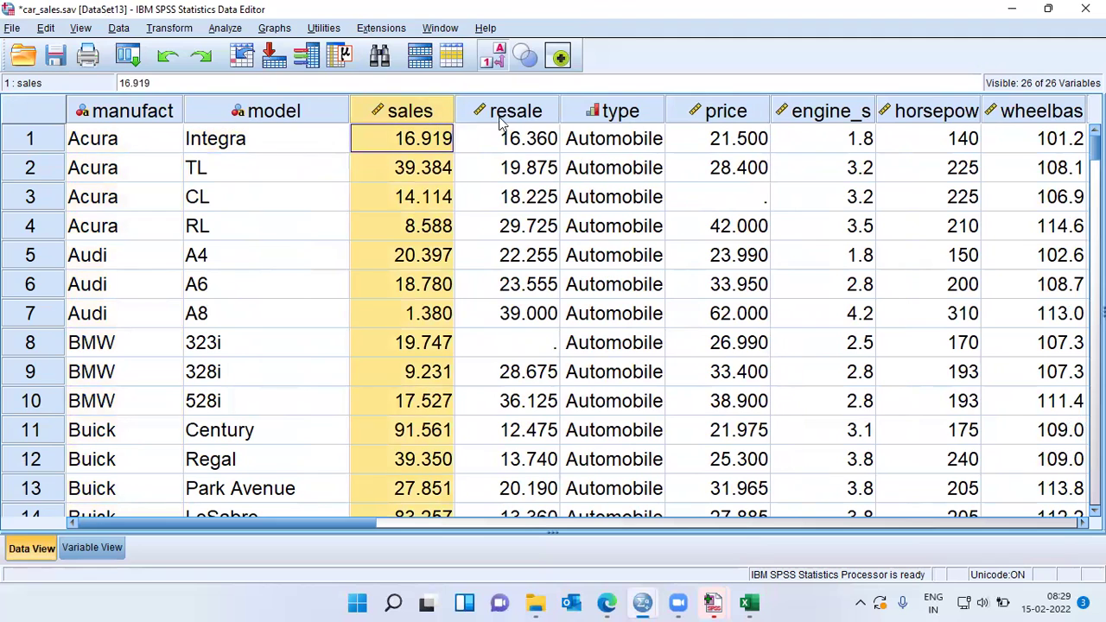
click(533, 125)
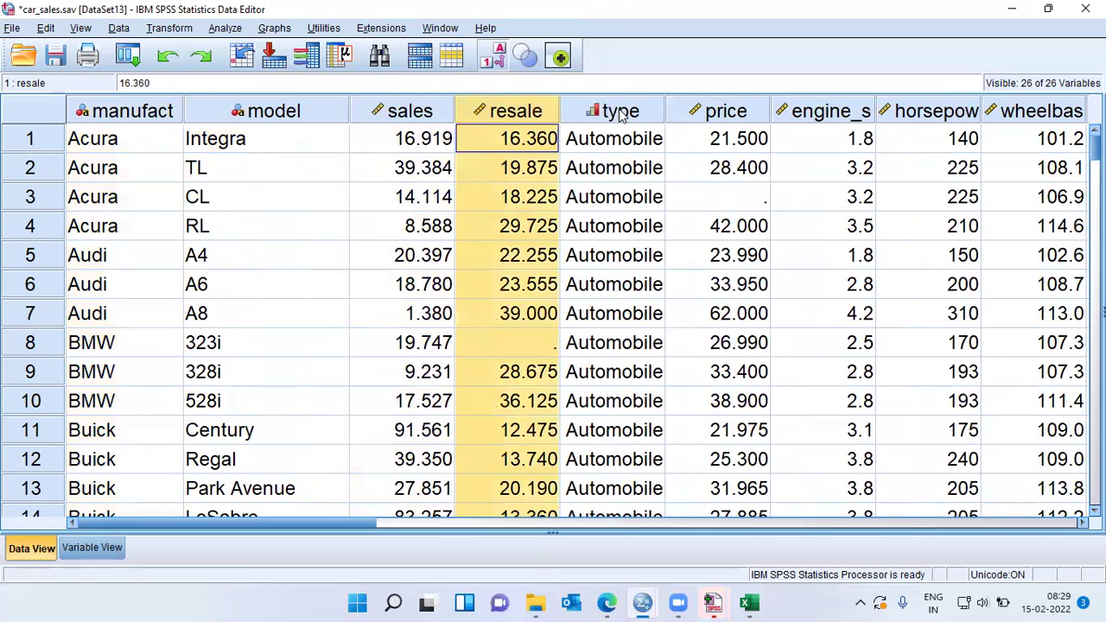
click(619, 115)
click(707, 121)
drag(335, 522, 458, 527)
click(550, 117)
click(637, 117)
click(775, 119)
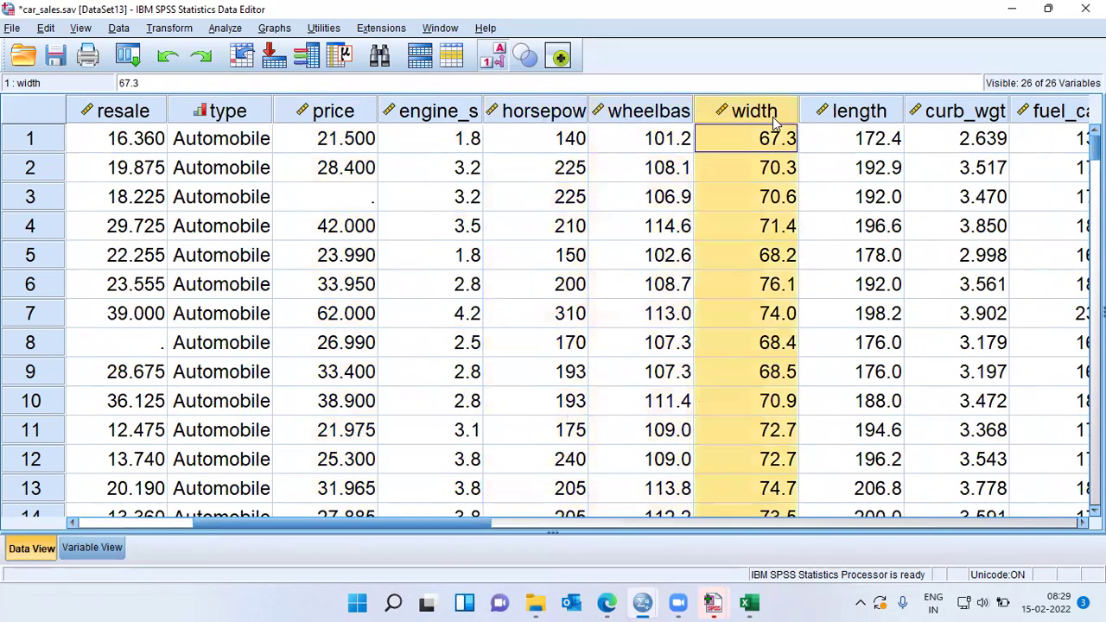
click(960, 116)
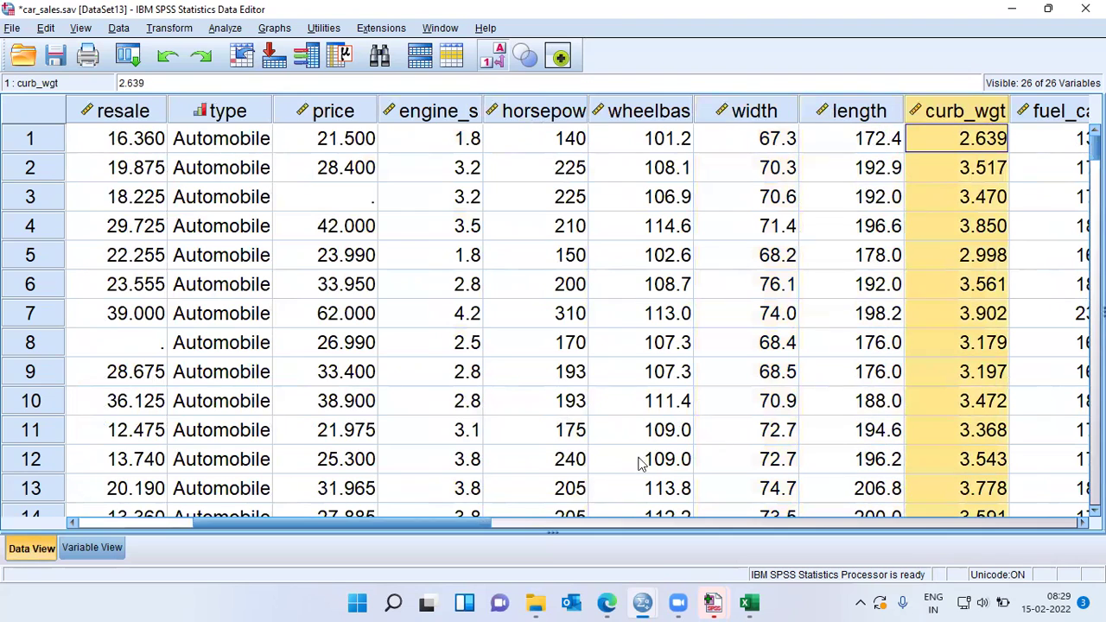
drag(428, 531, 550, 527)
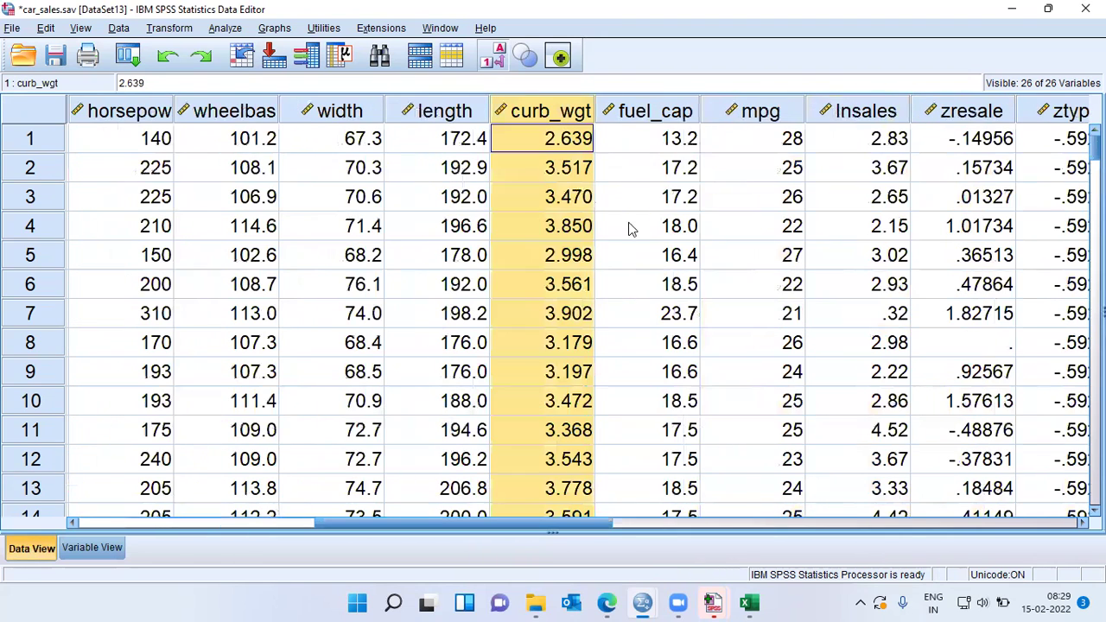
click(661, 120)
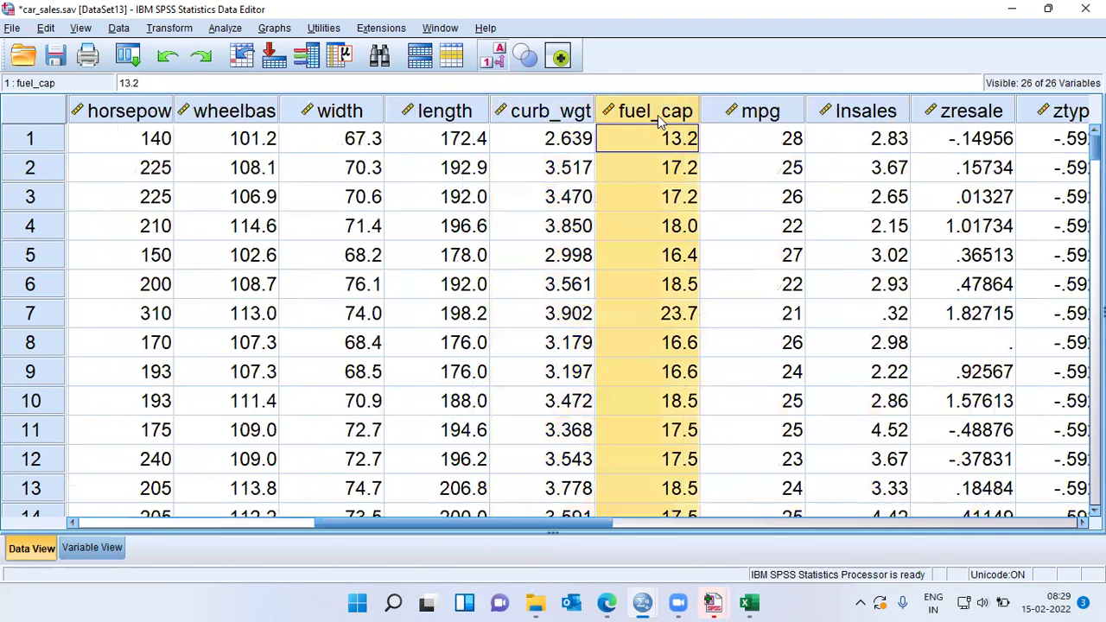
click(757, 120)
drag(570, 525, 351, 524)
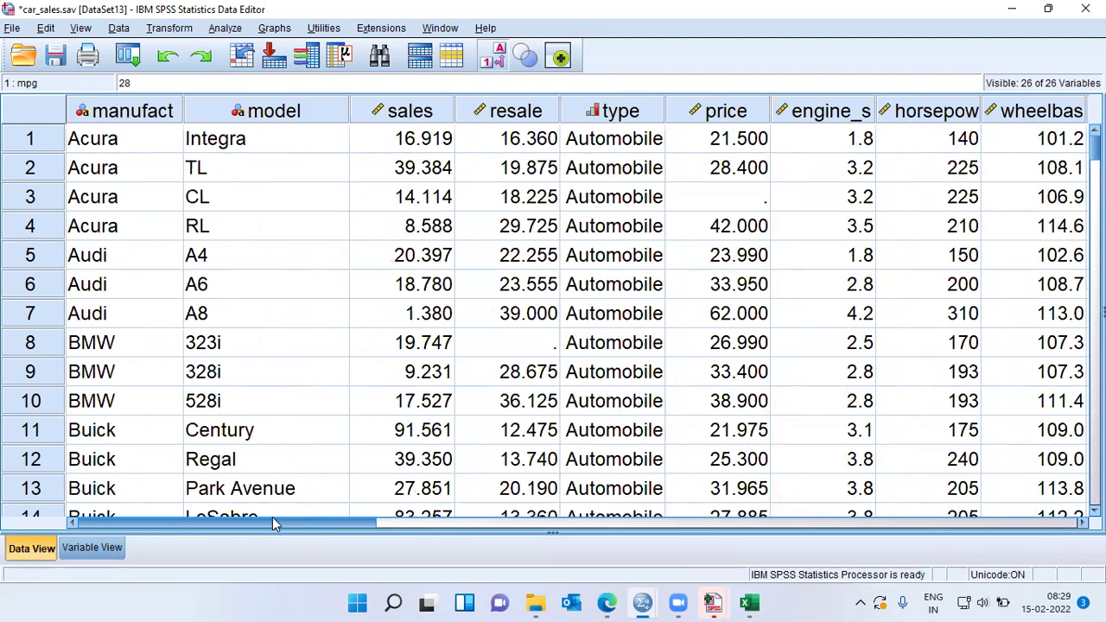
click(400, 117)
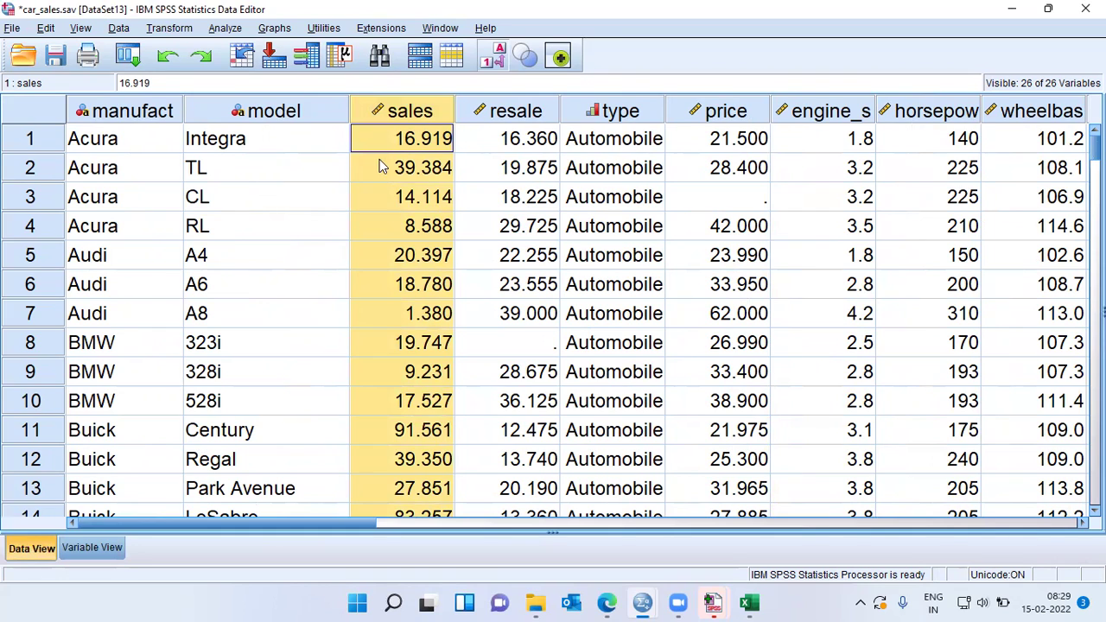
mouse_move(438, 118)
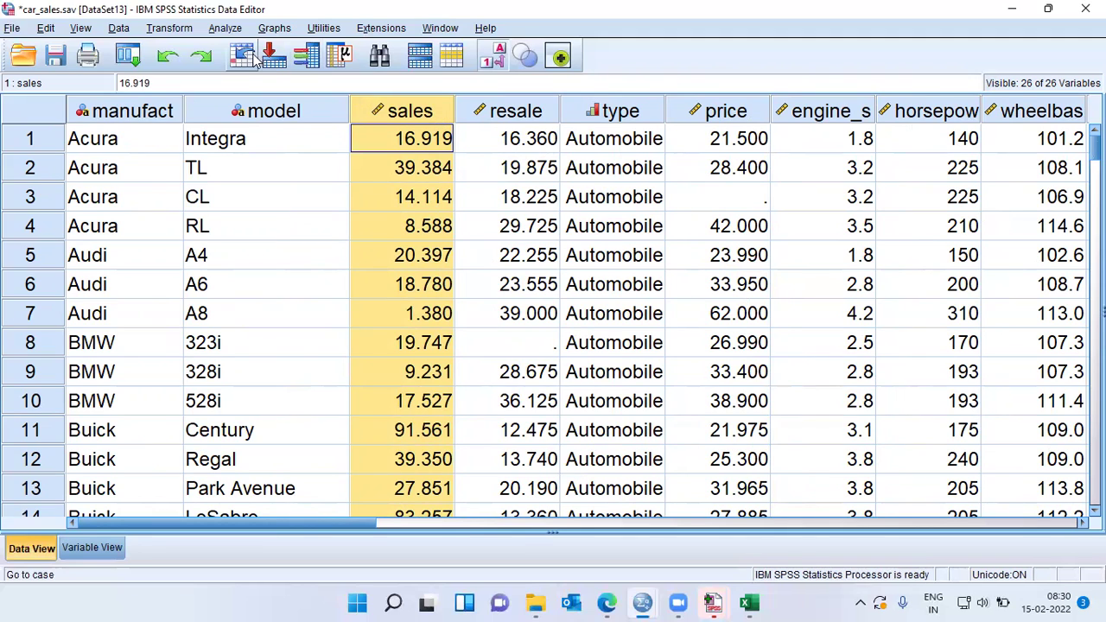
Start a Linear Regression analysis and enlarge its dialog so the full variable names are readable
click(226, 30)
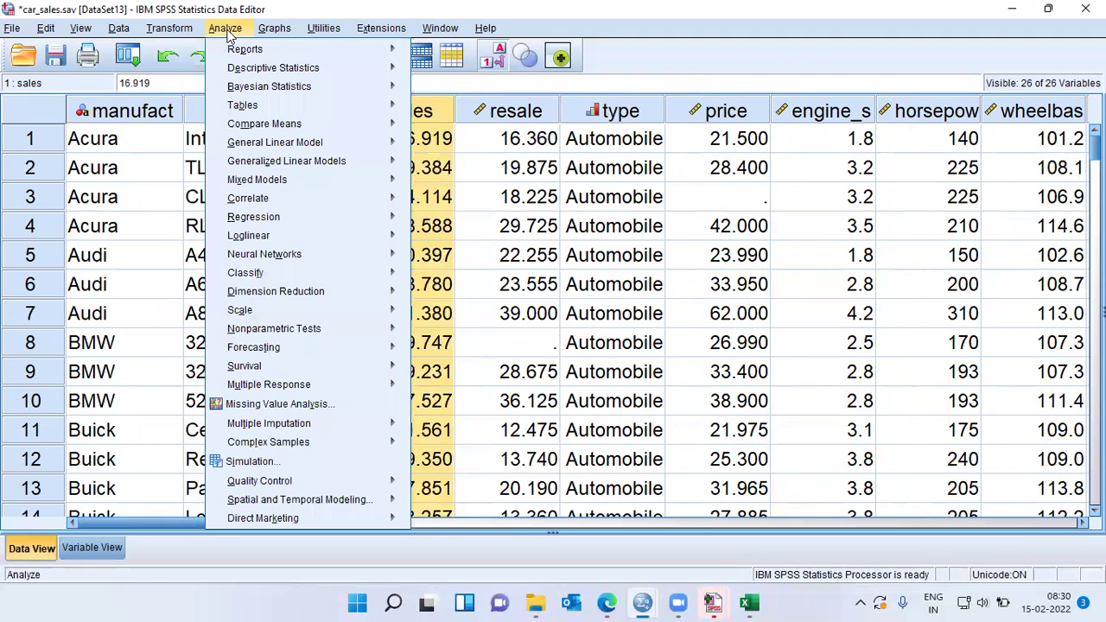
mouse_move(261, 217)
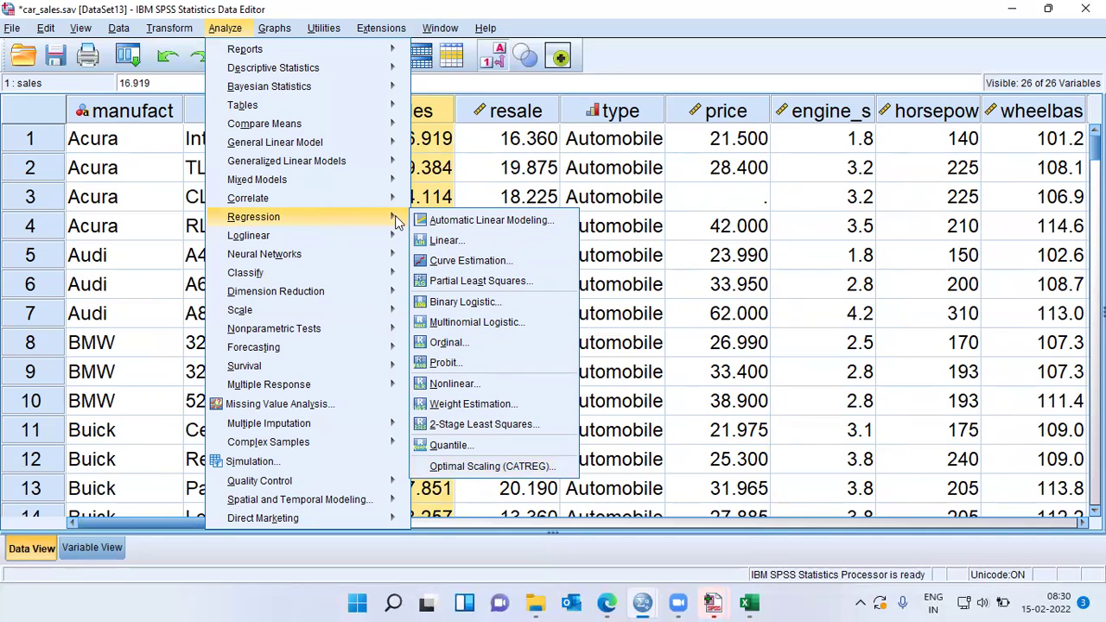
click(500, 242)
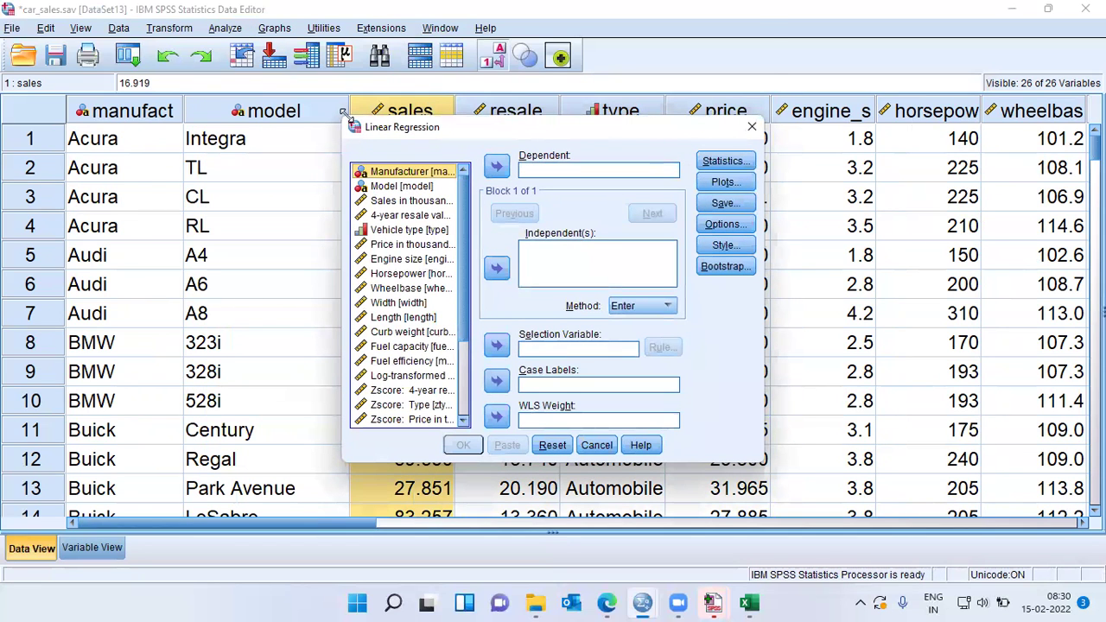
drag(344, 114, 31, 17)
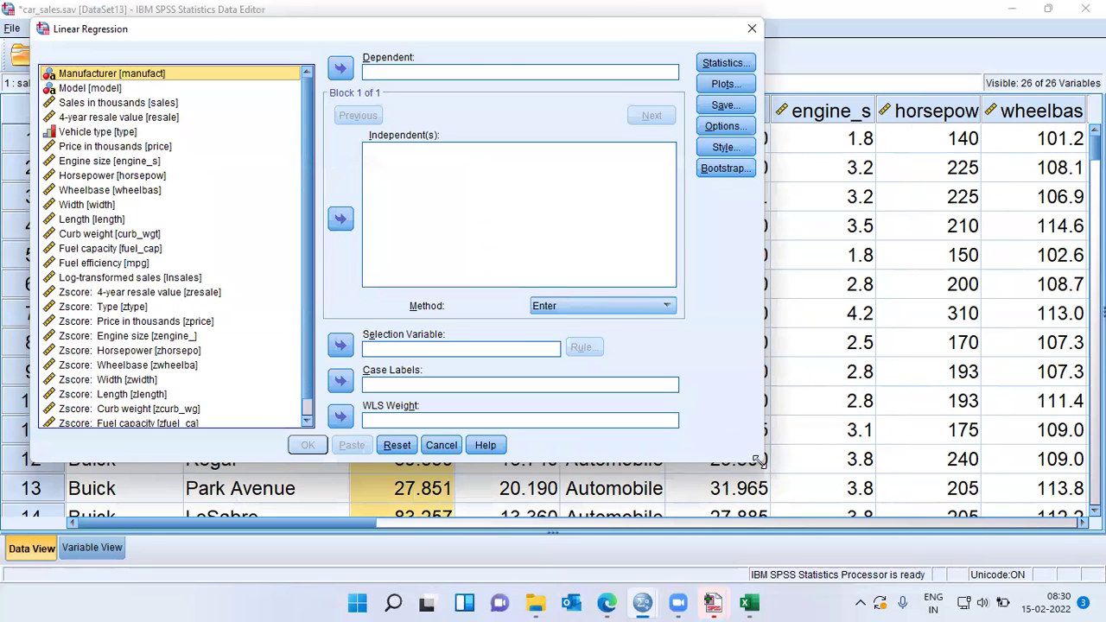
drag(758, 460, 979, 580)
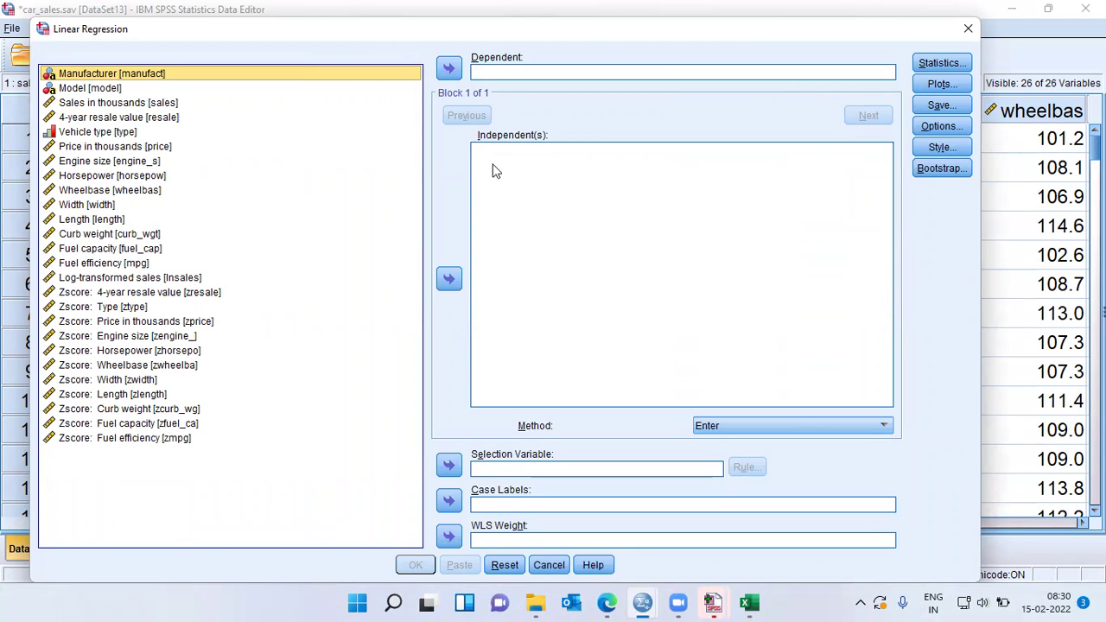
Run the linear regression with Sales in thousands as the dependent variable and Price in thousands as the independent variable
click(145, 104)
click(448, 68)
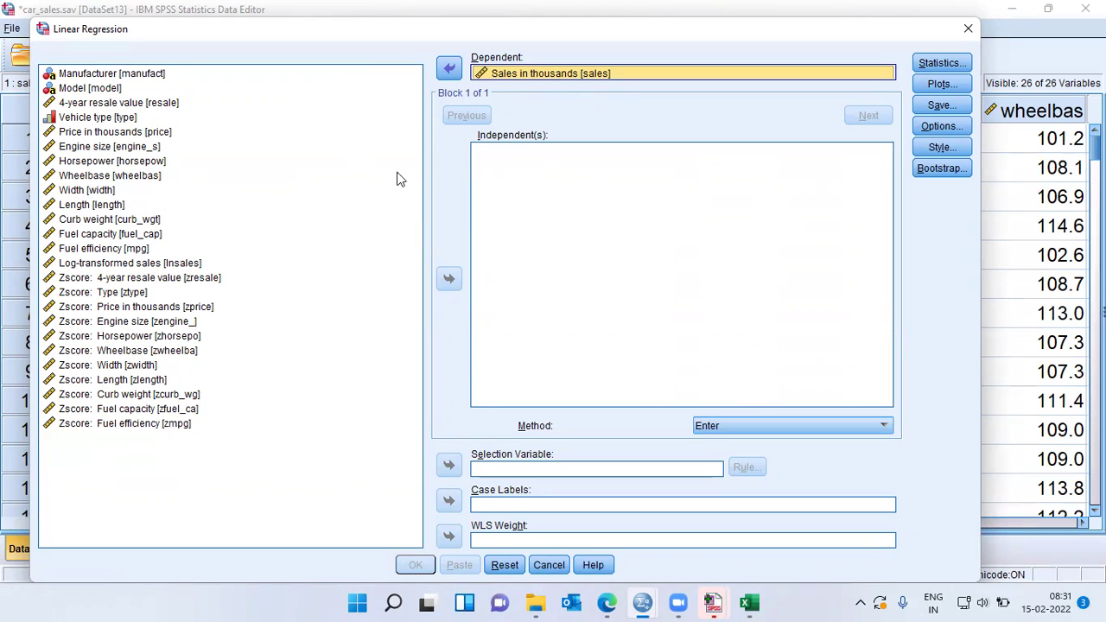
click(157, 134)
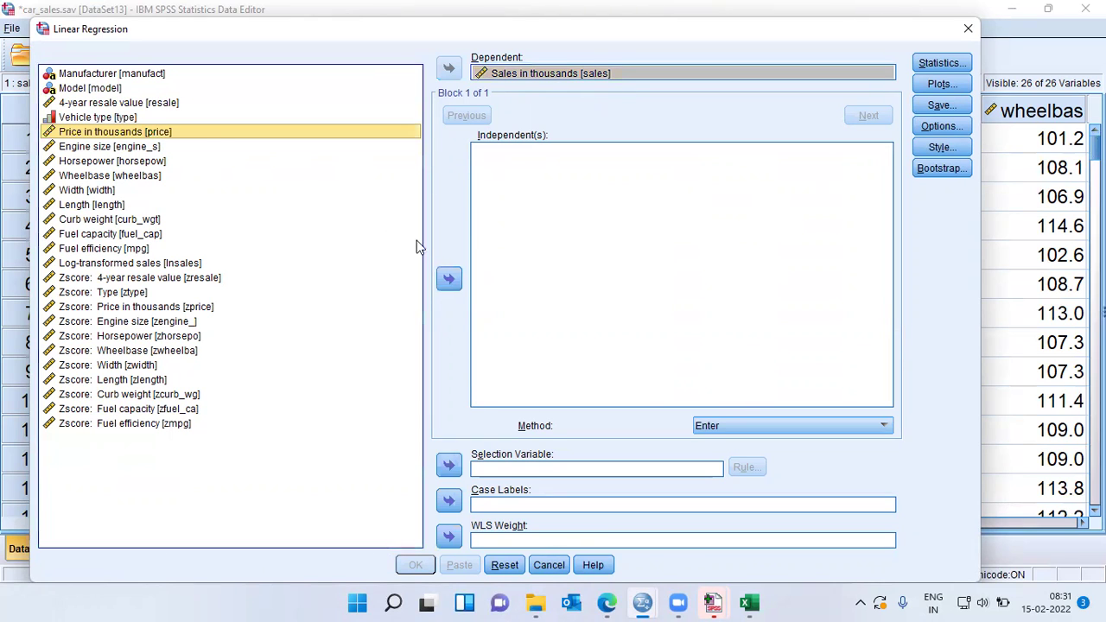
click(449, 280)
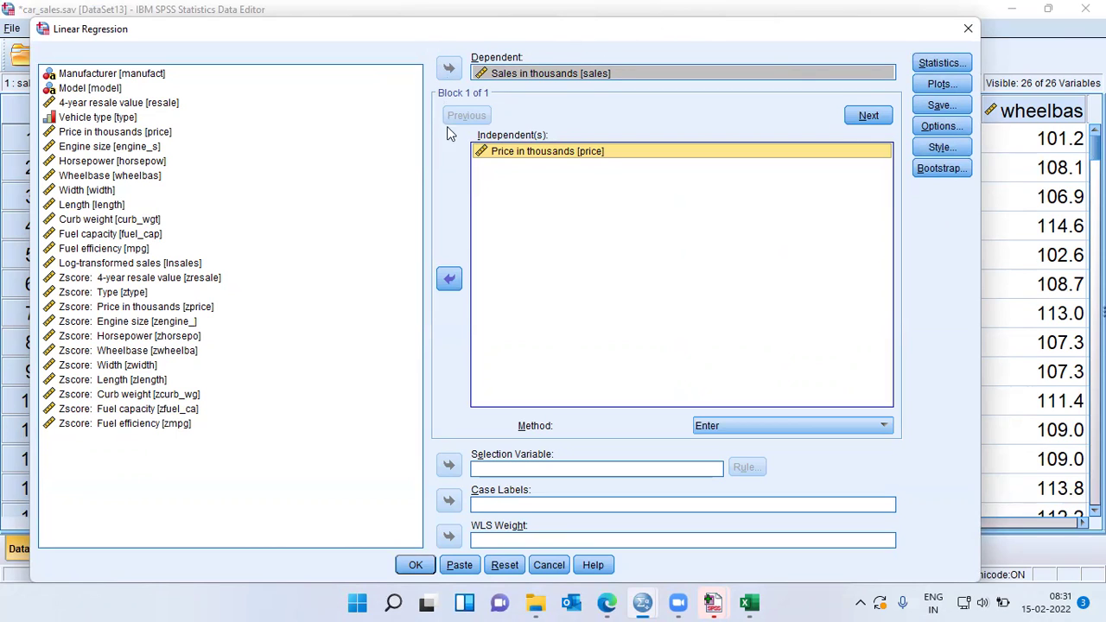
click(550, 76)
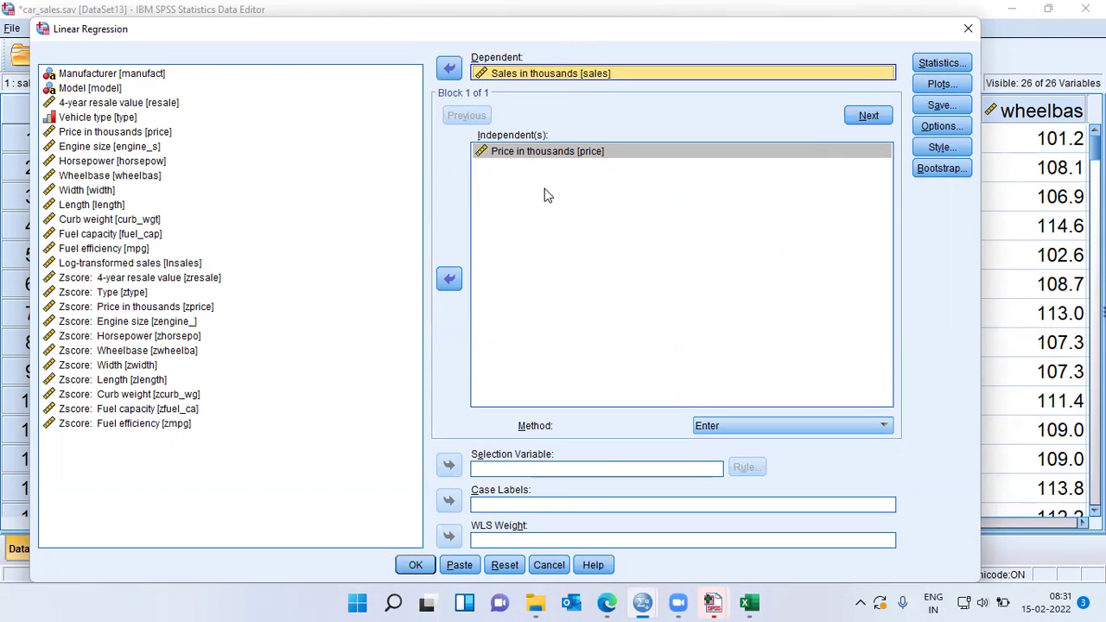
click(413, 570)
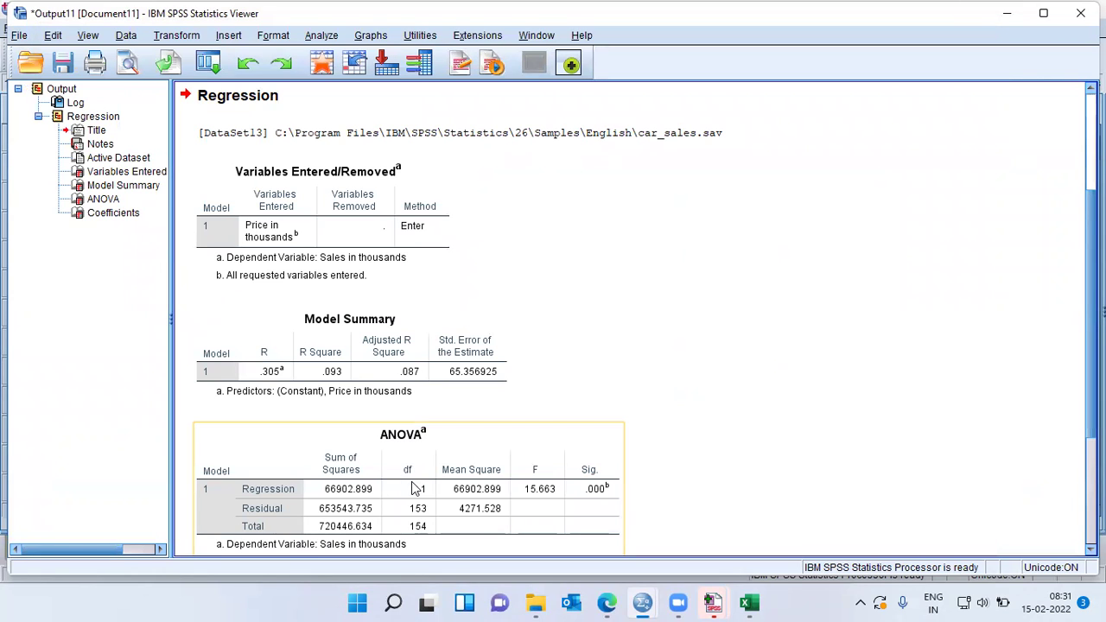
Examine the regression output: R Square in the Model Summary, the variables entered, and the F and significance values in the ANOVA table
click(320, 391)
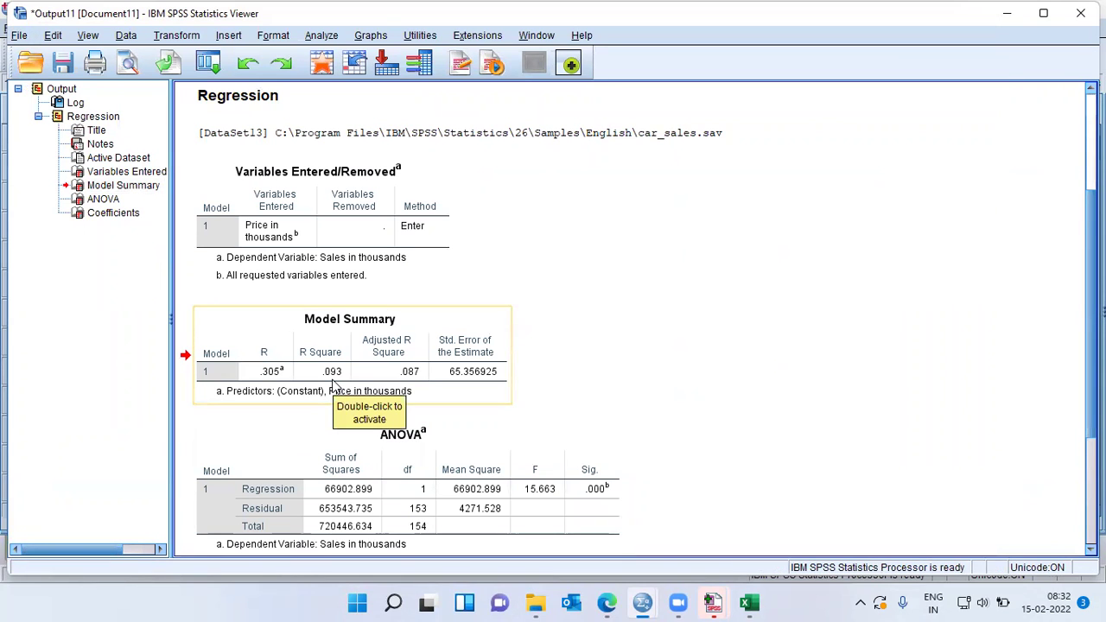
click(331, 384)
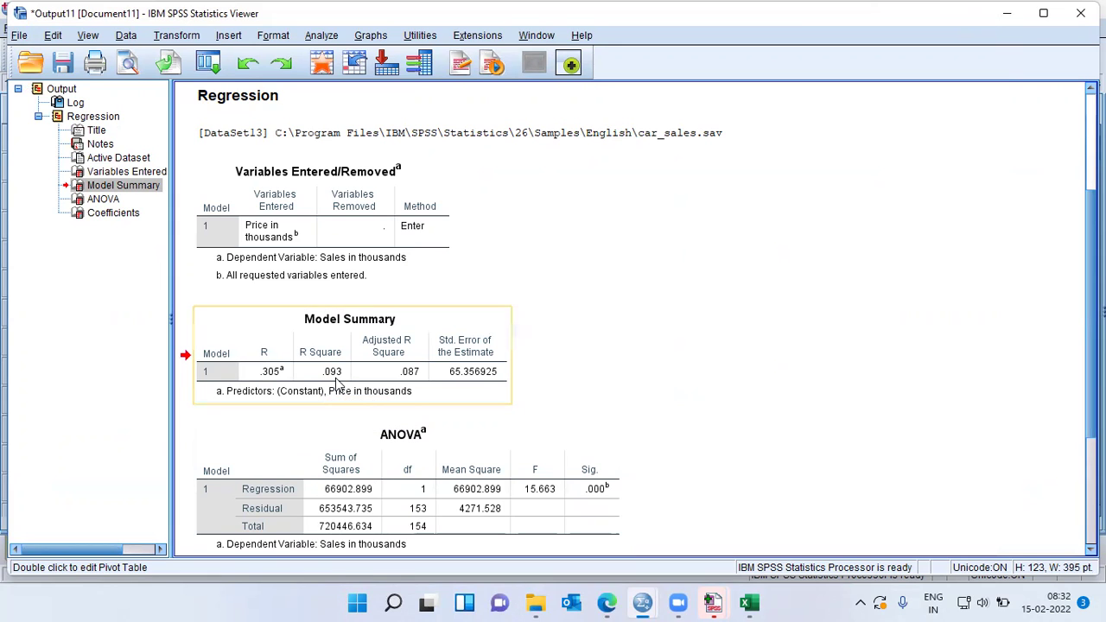
click(336, 379)
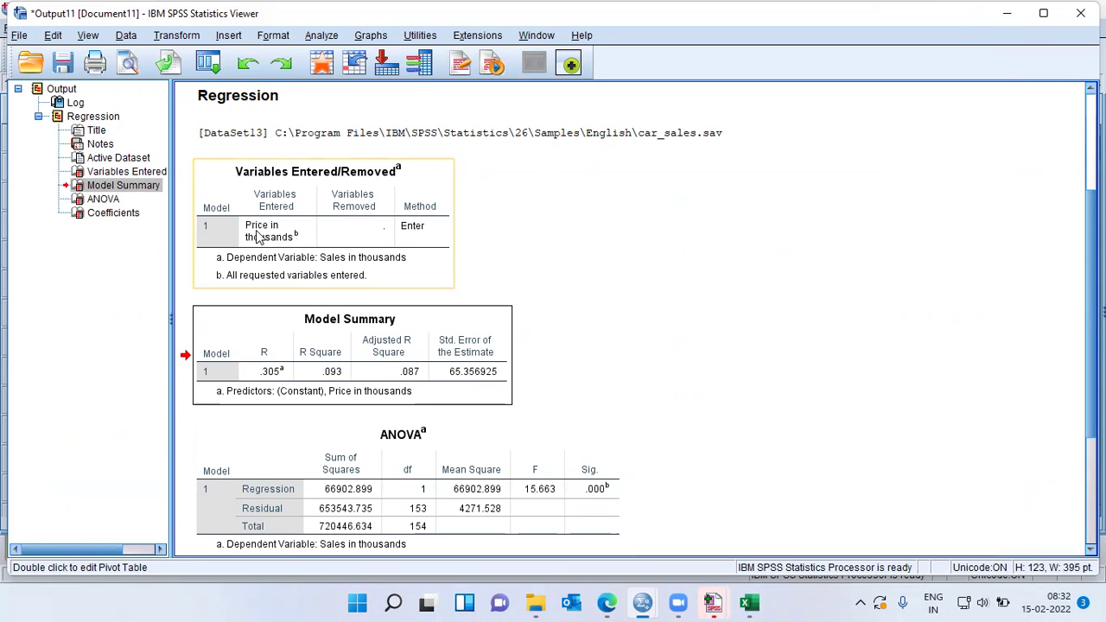
click(242, 275)
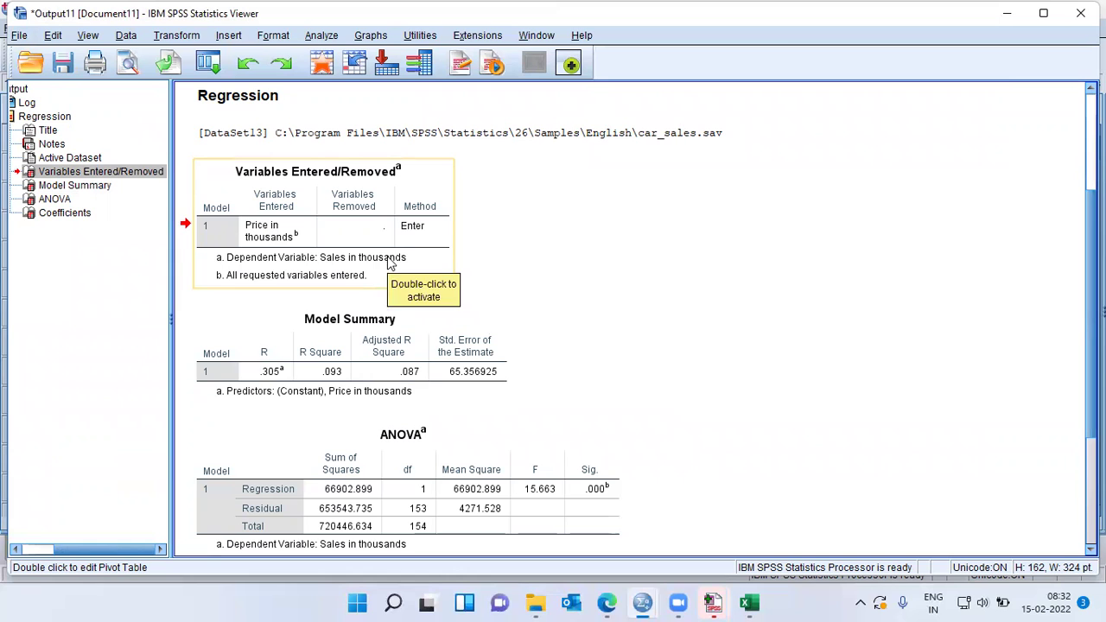
click(348, 389)
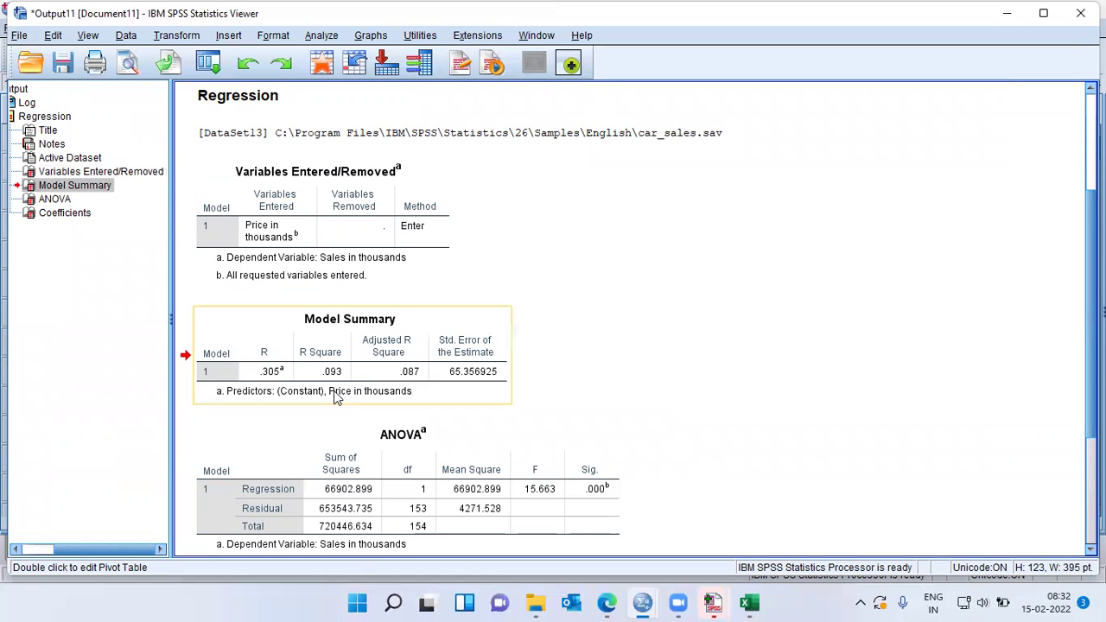
scroll(337, 395, down, 3)
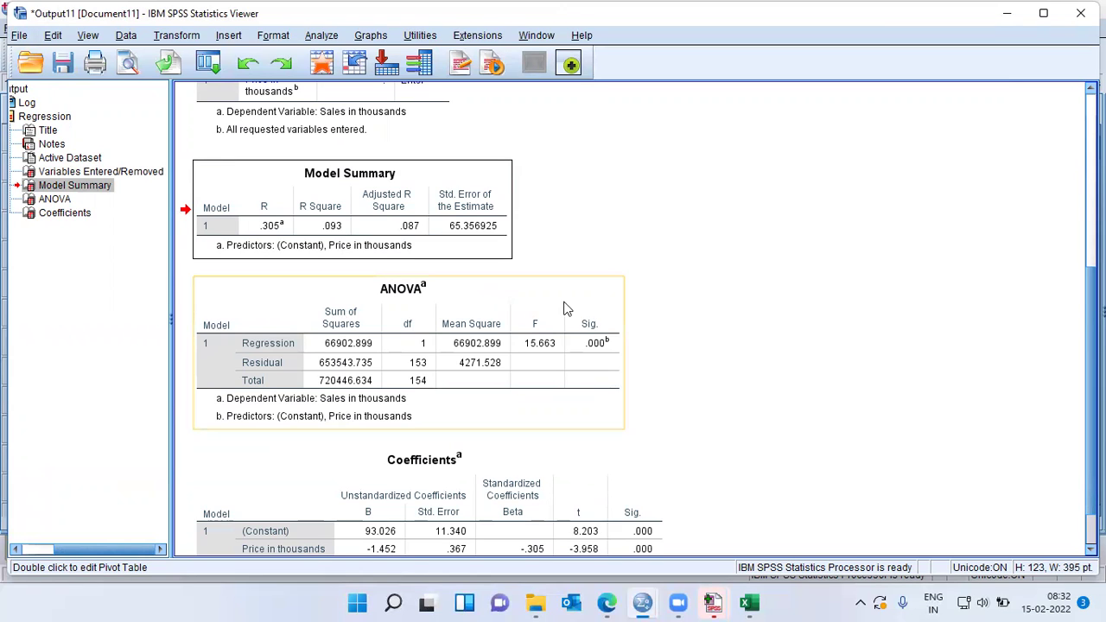
click(516, 327)
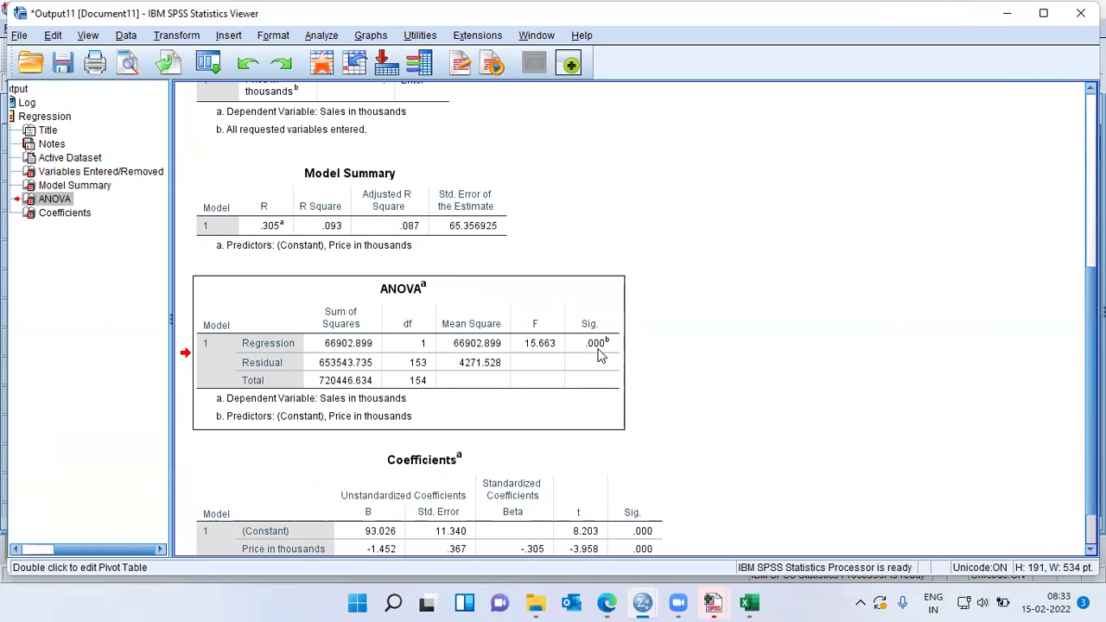
scroll(601, 355, down, 1)
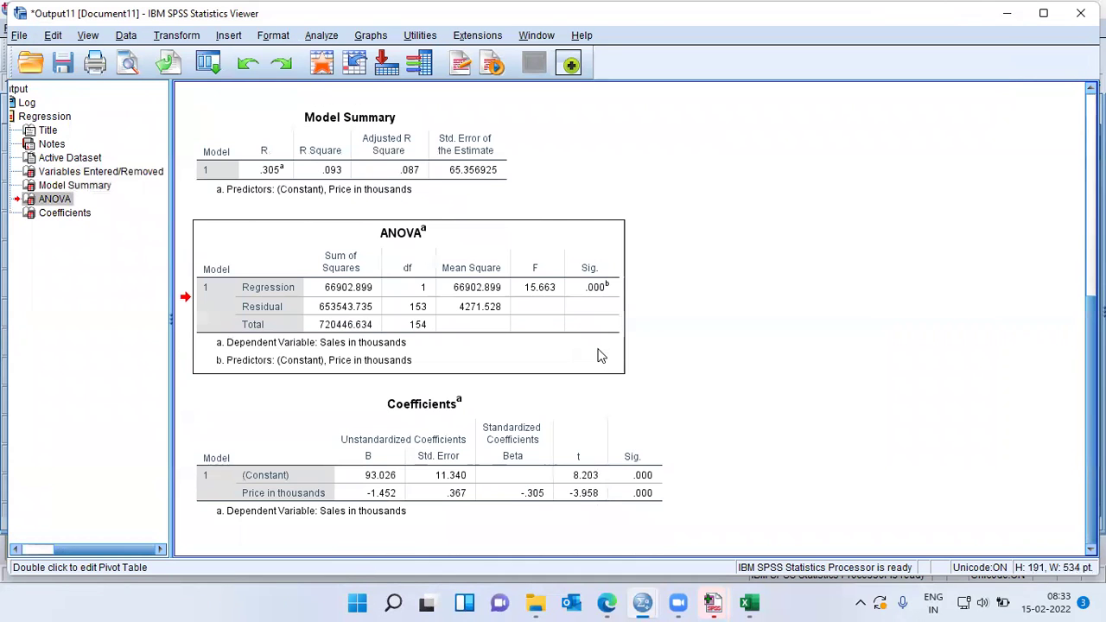
Examine the Coefficients table's B values and significance for the constant and price, R Square in the Model Summary, and the dependent variable noted under Variables Entered/Removed
click(443, 442)
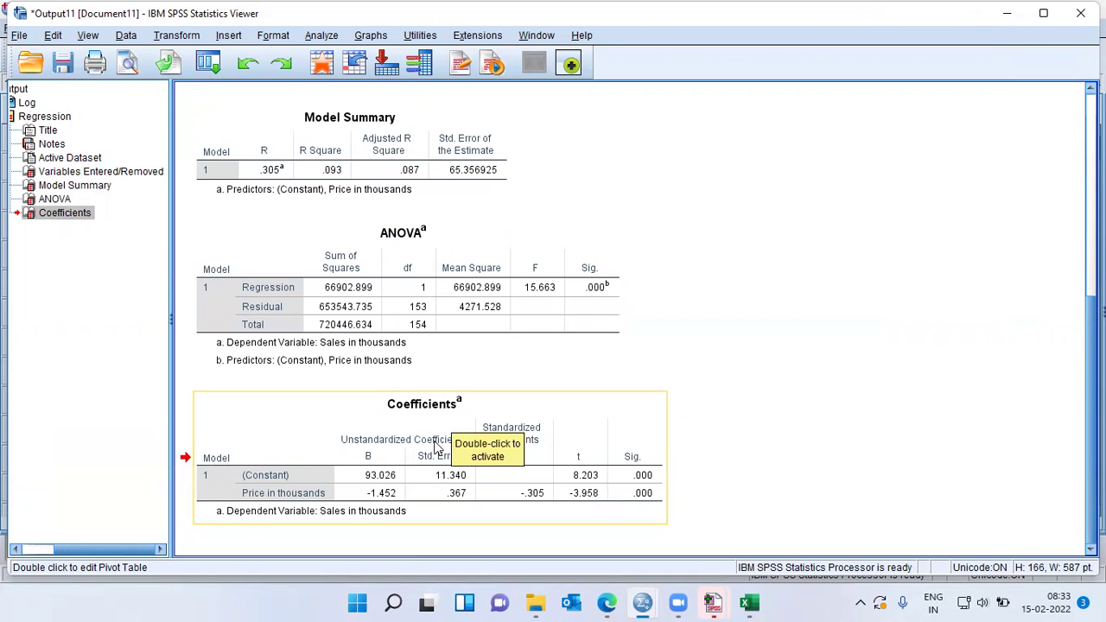
click(386, 489)
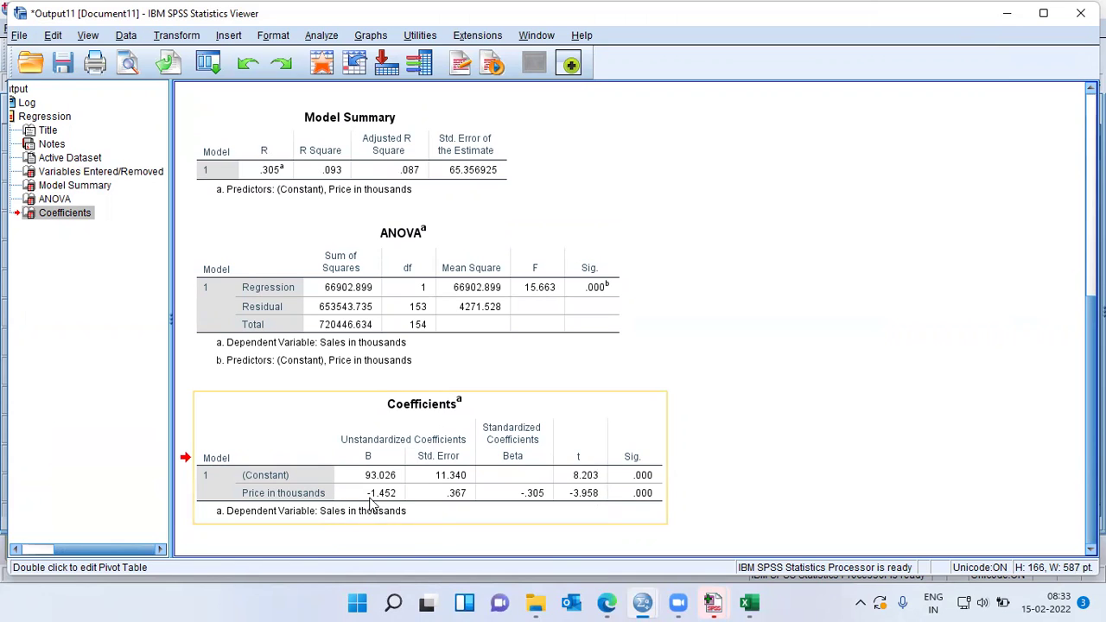
click(394, 499)
click(403, 502)
click(400, 510)
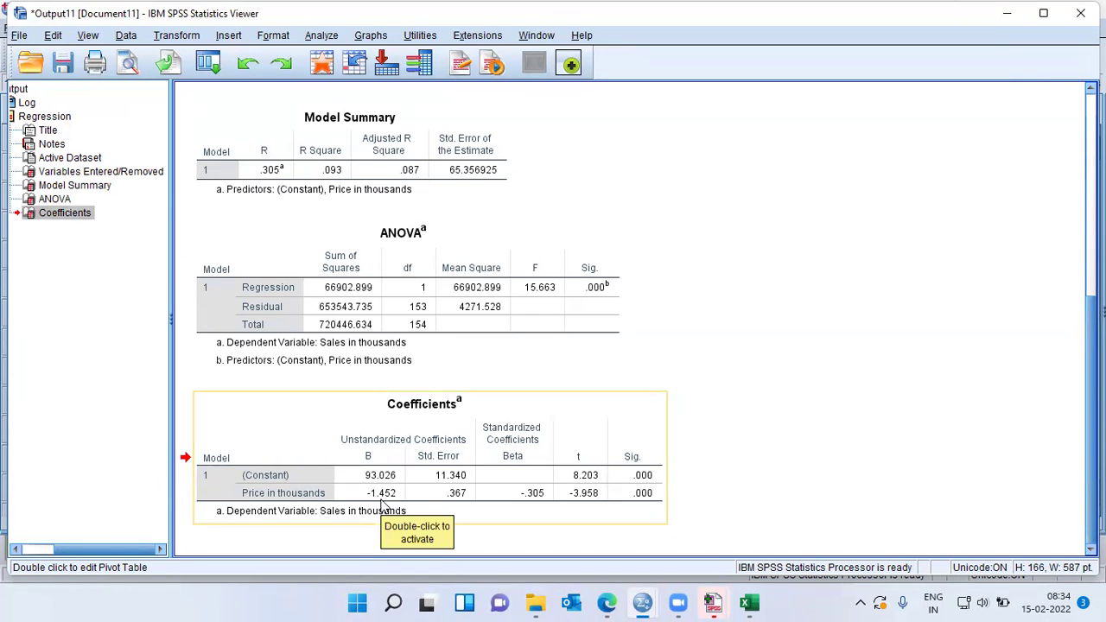
click(383, 505)
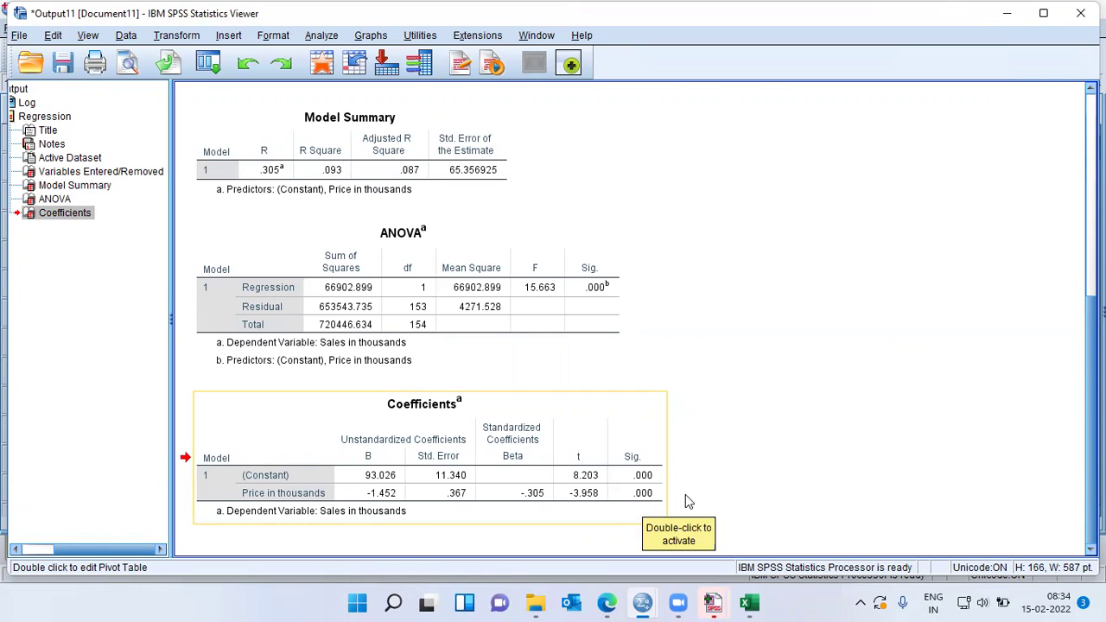
click(771, 499)
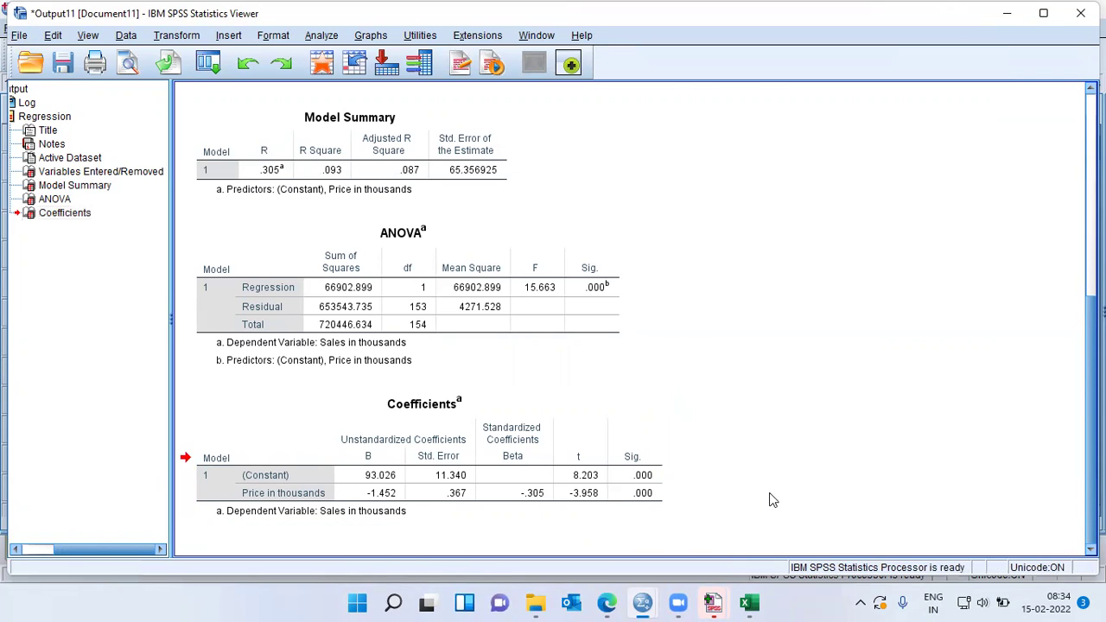
click(644, 511)
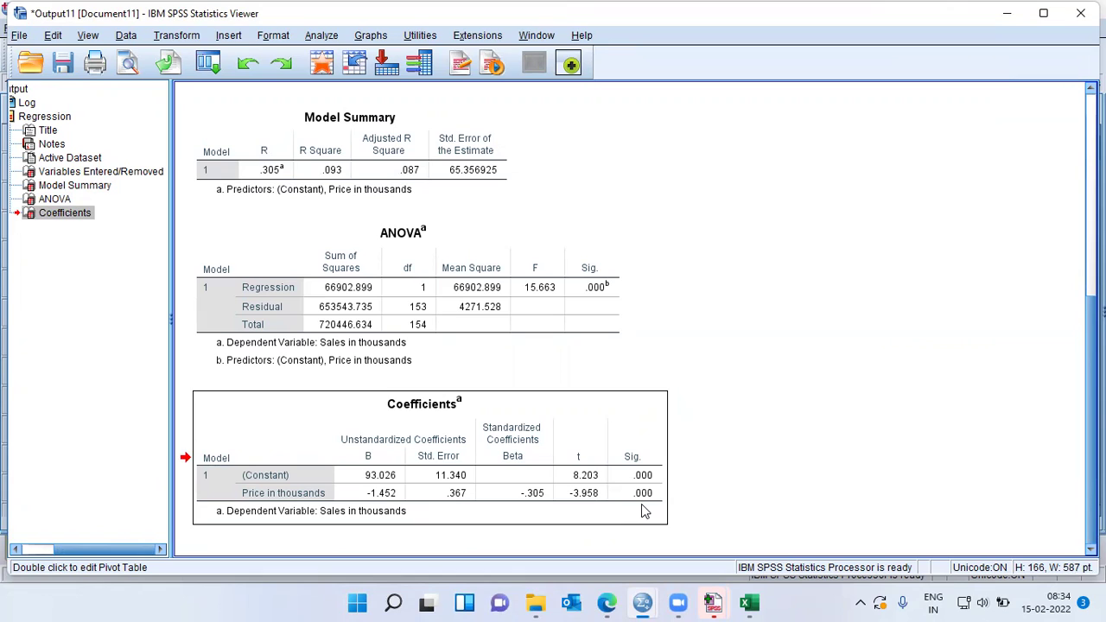
click(337, 180)
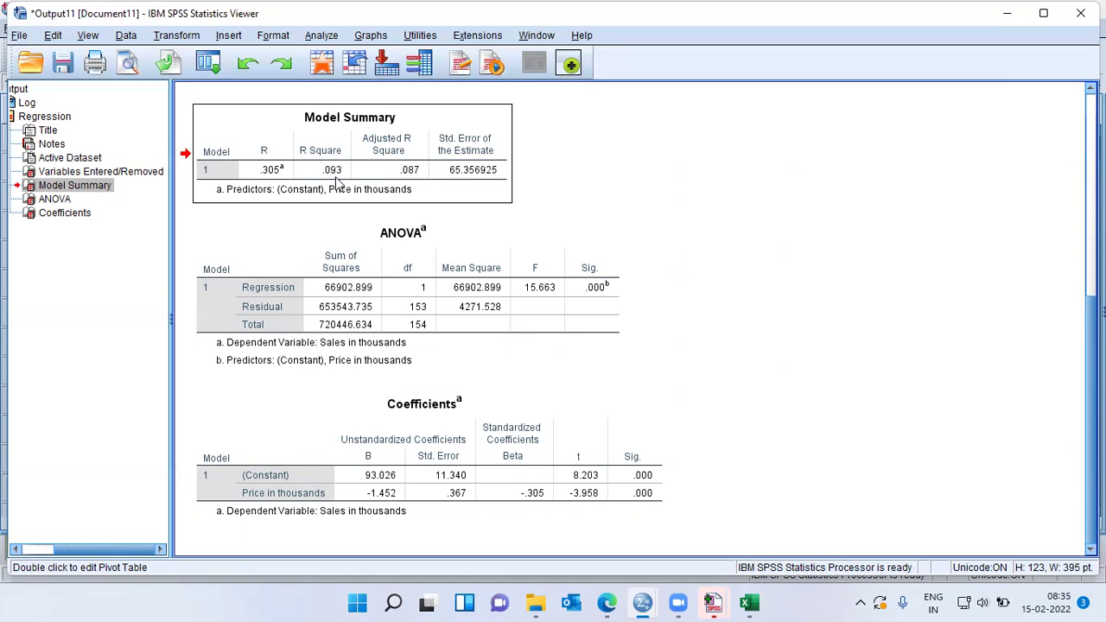
scroll(336, 182, up, 2)
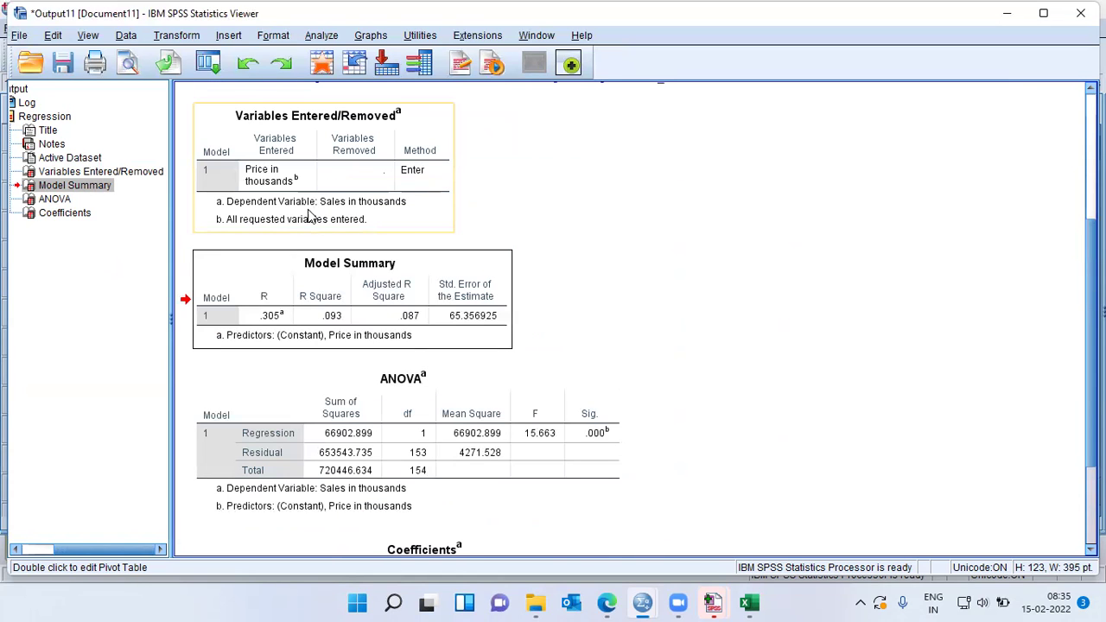
click(378, 214)
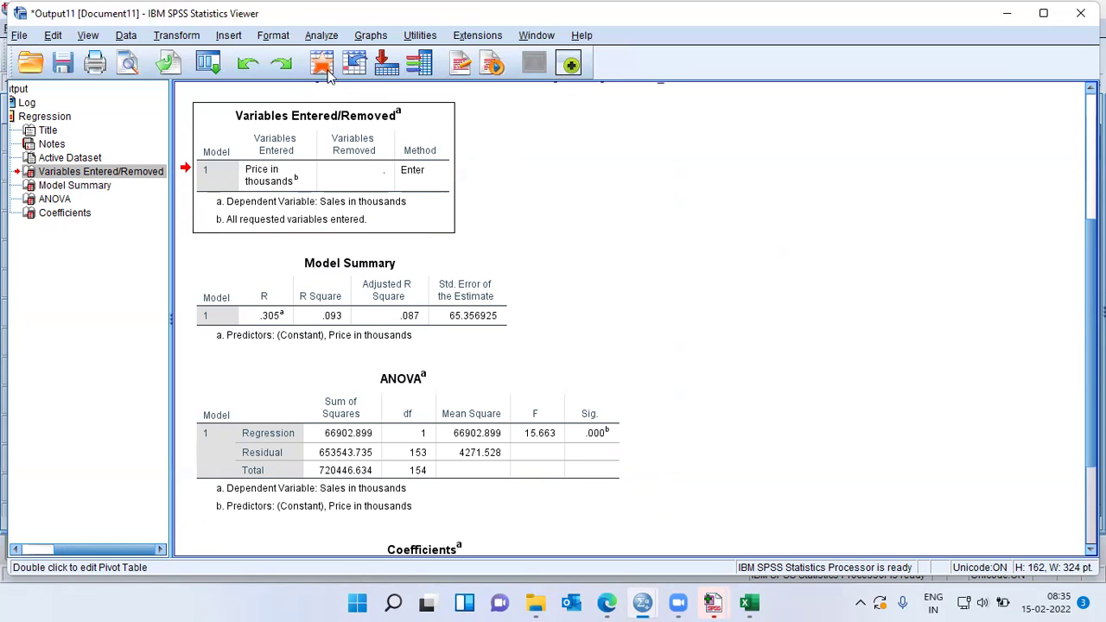
Create a normal P-P plot of Sales in thousands and inspect how its points follow the diagonal line
click(321, 35)
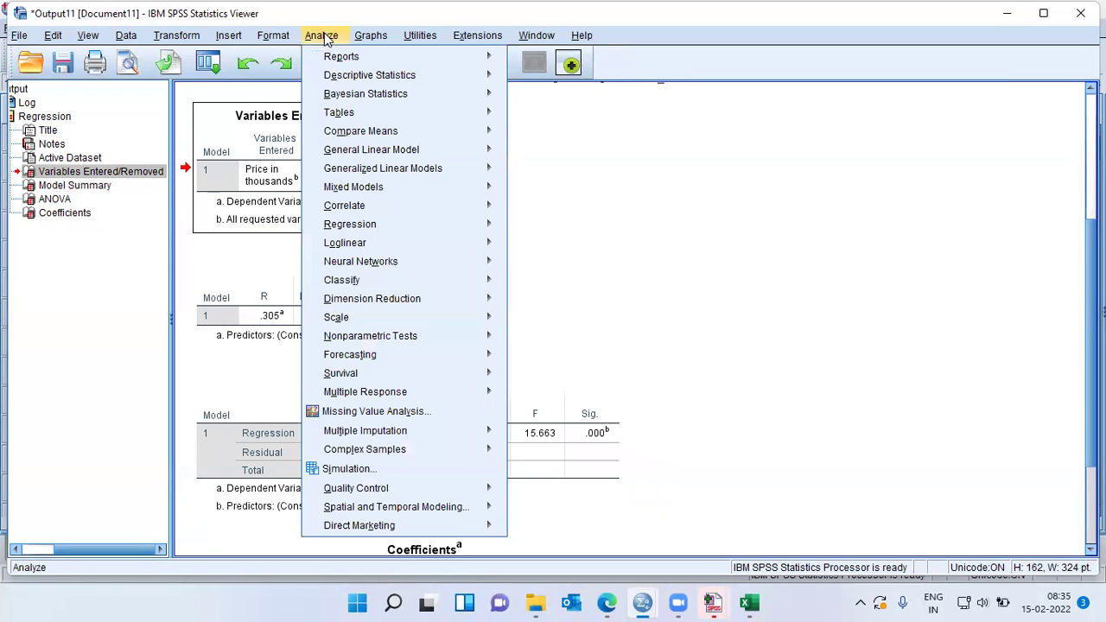
mouse_move(342, 80)
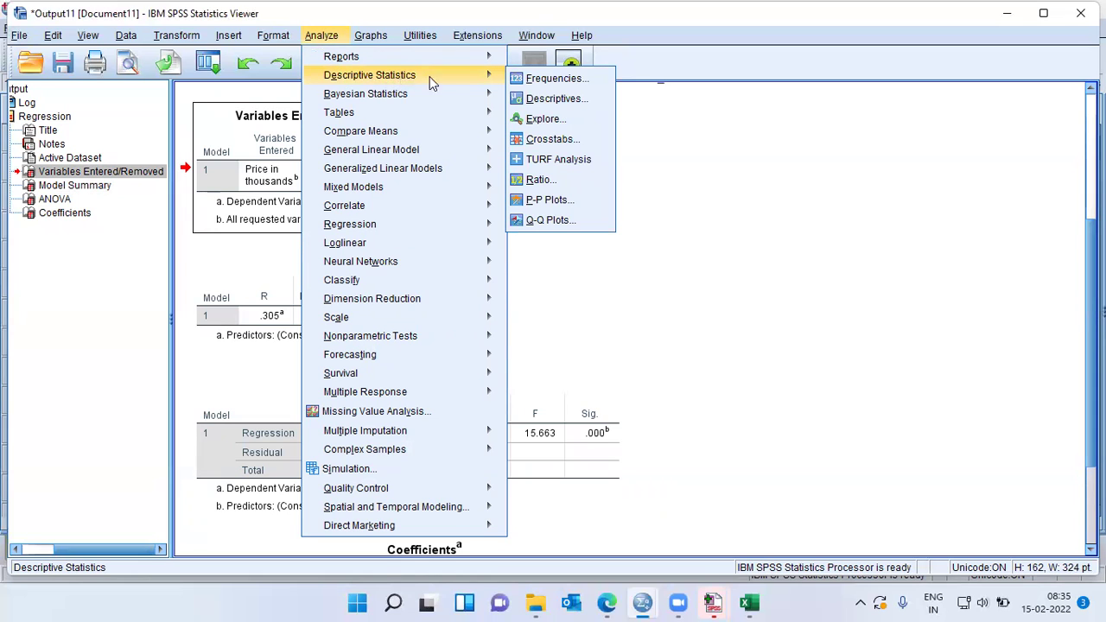
click(581, 201)
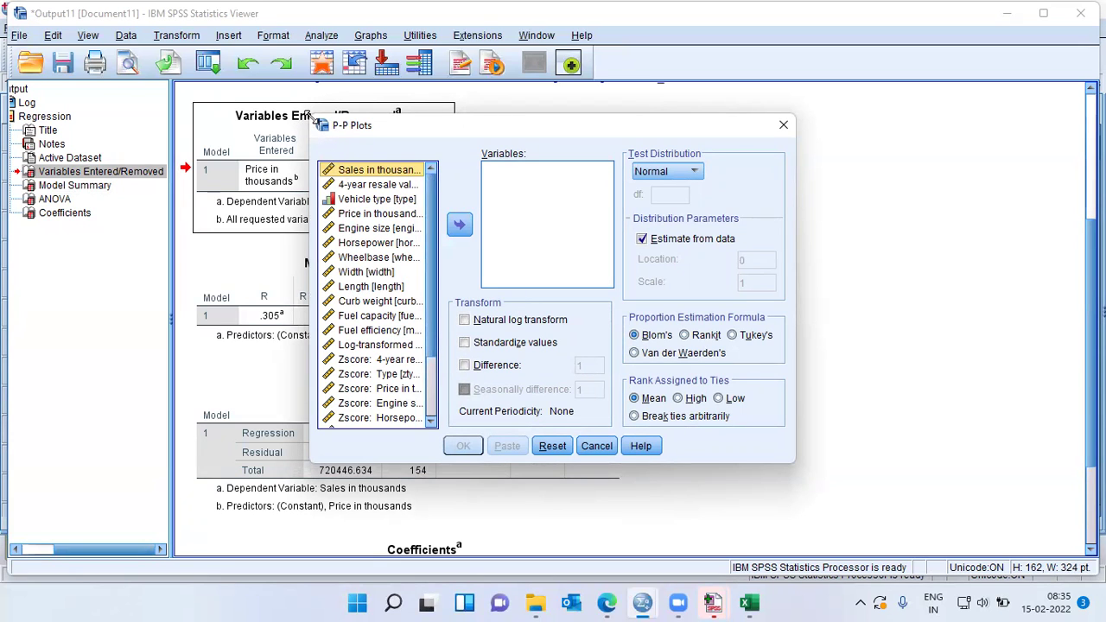
drag(309, 116, 70, 31)
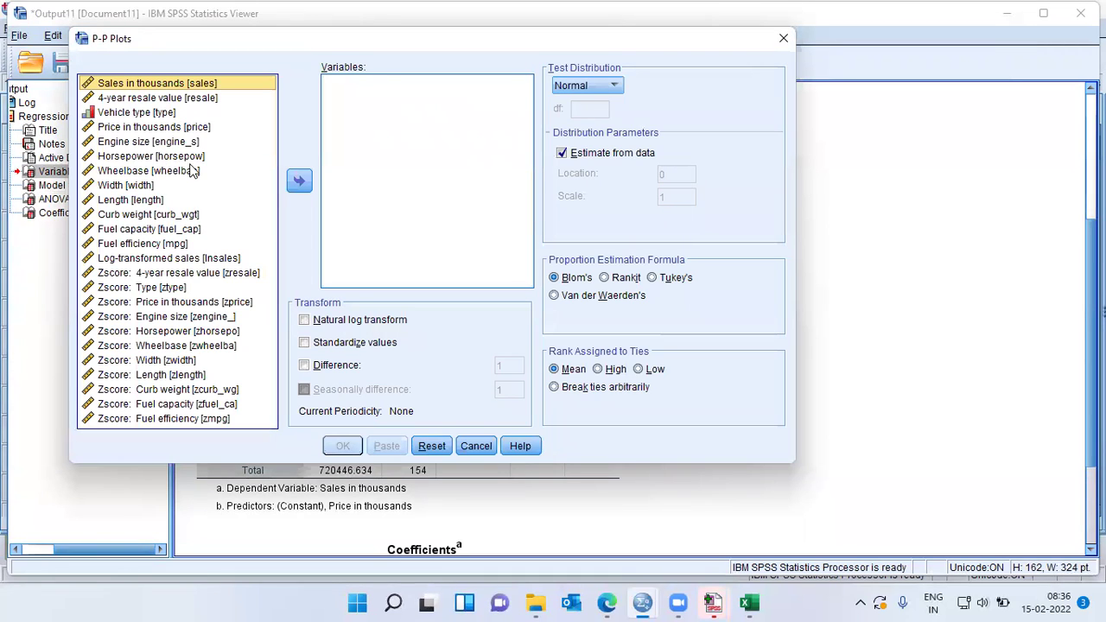
click(299, 180)
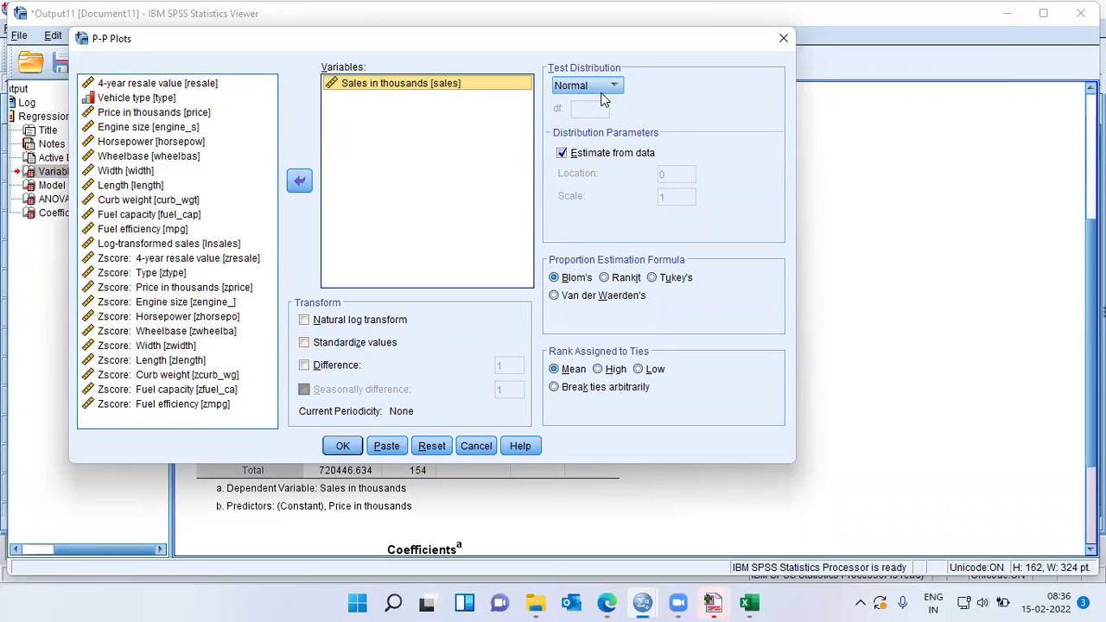
click(344, 446)
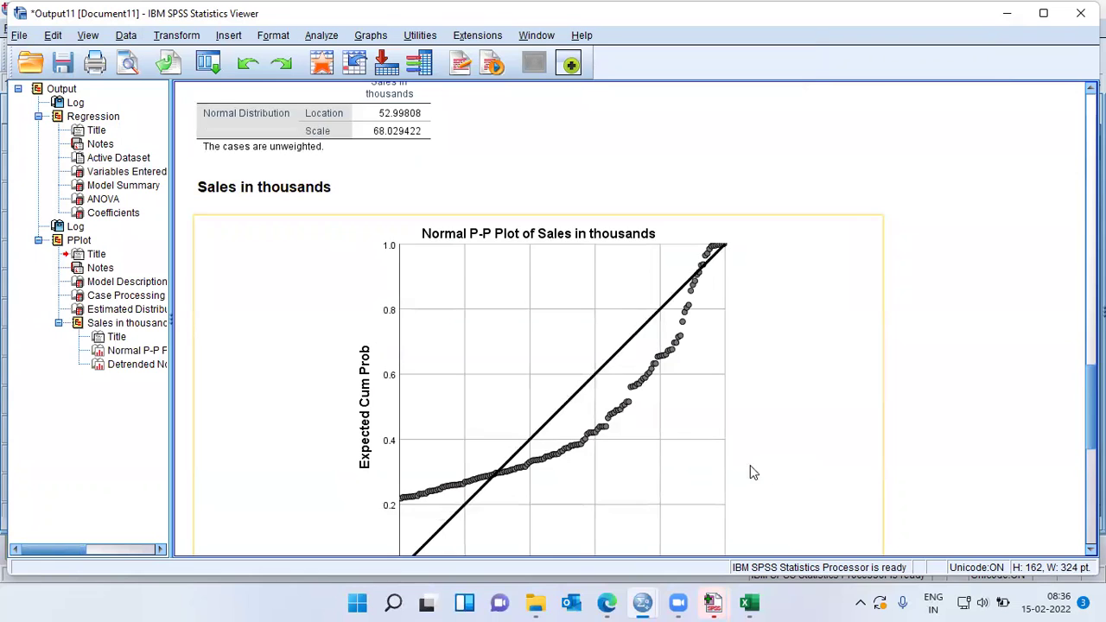
click(604, 436)
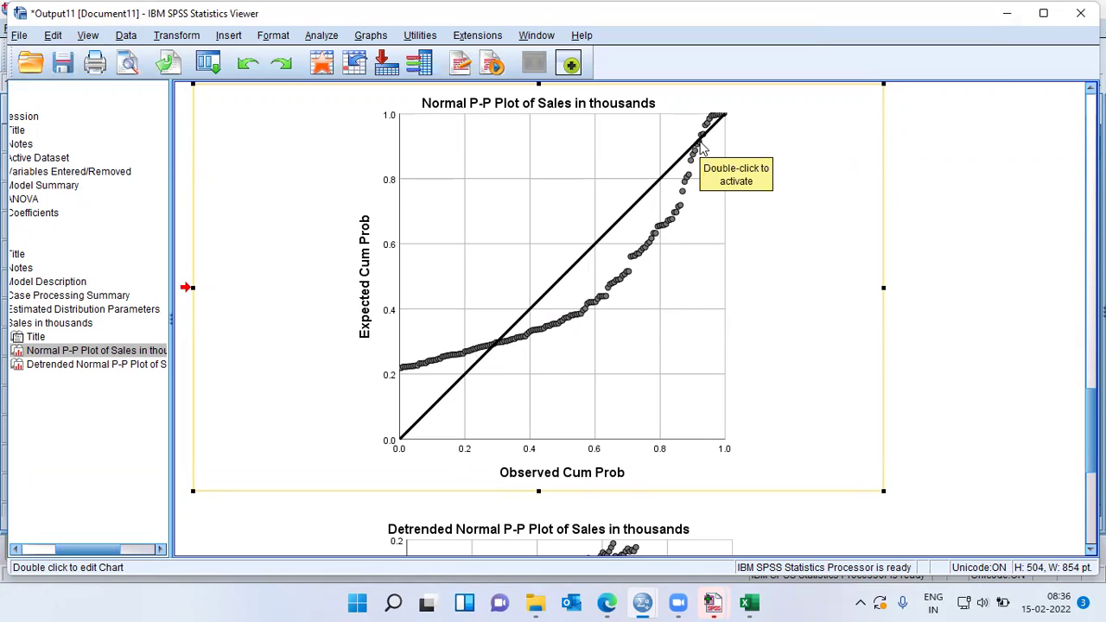
click(739, 145)
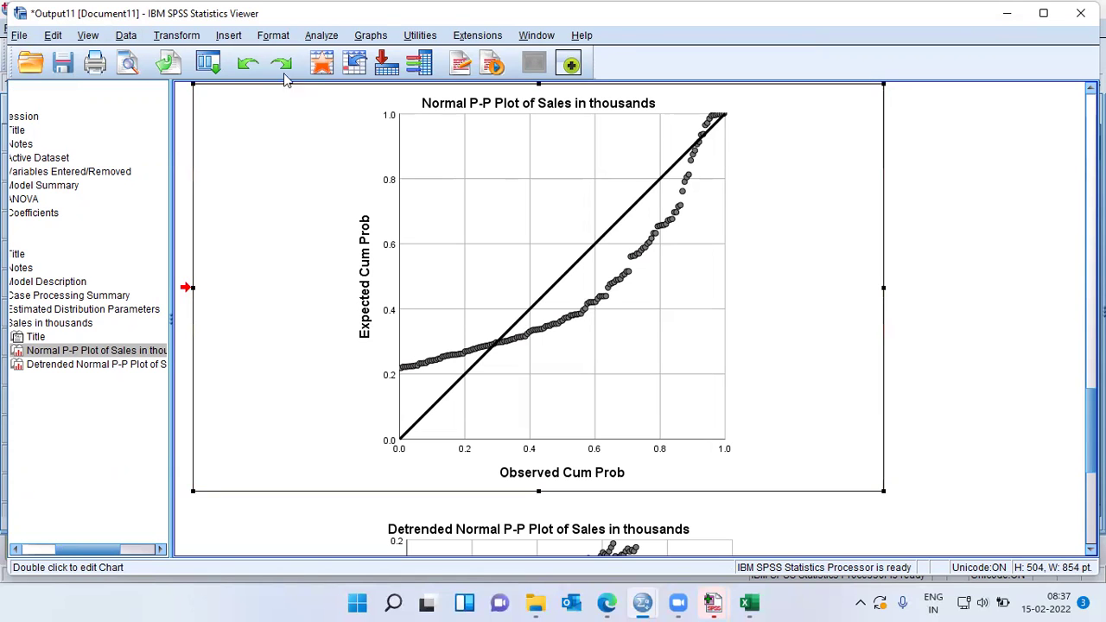
Start computing a new variable with the numeric expression Ln(sales), using the Sales in thousands variable
click(183, 39)
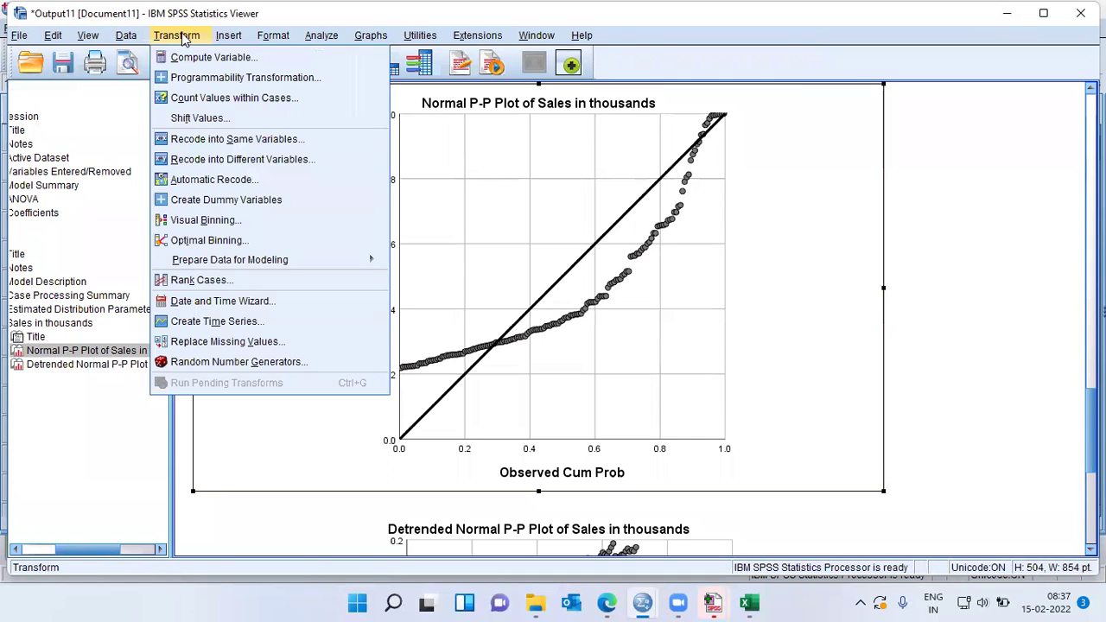
click(223, 59)
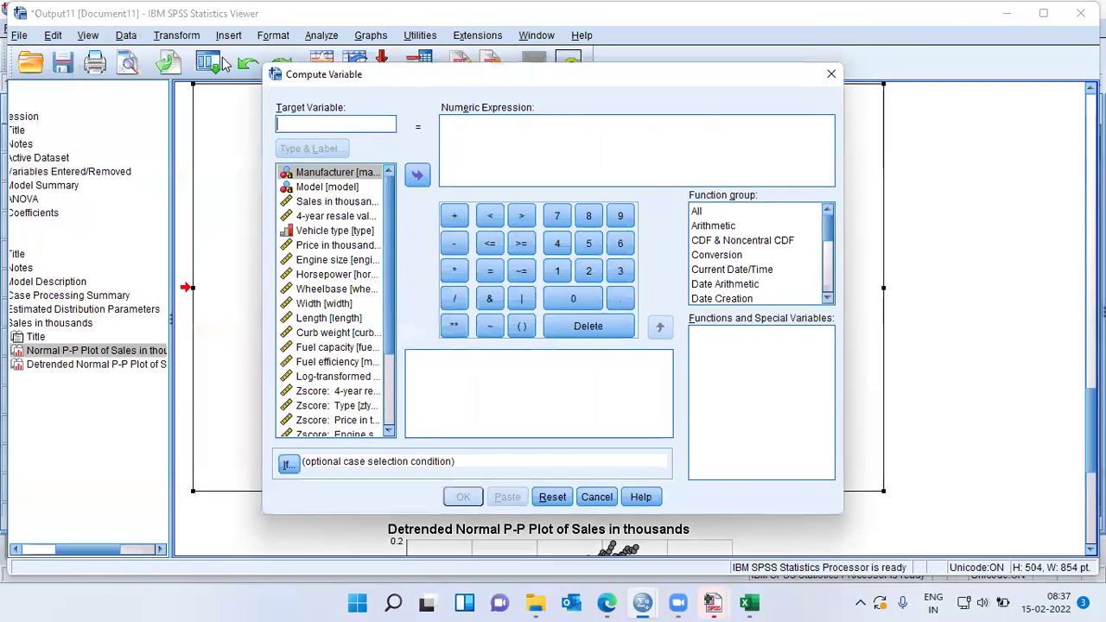
click(458, 128)
text(L)
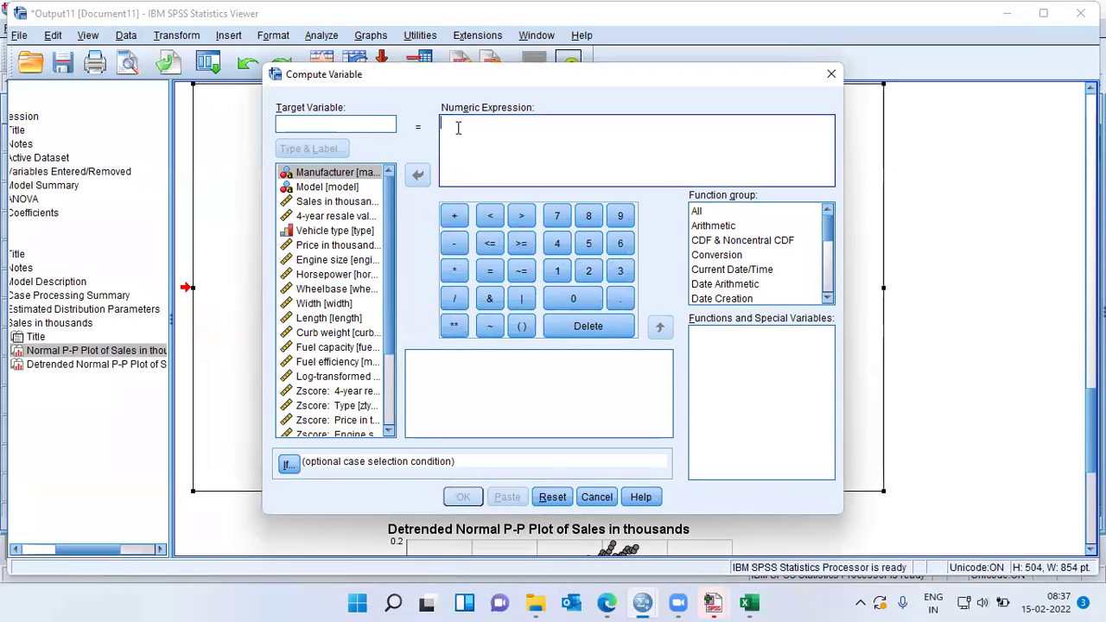
text(n)
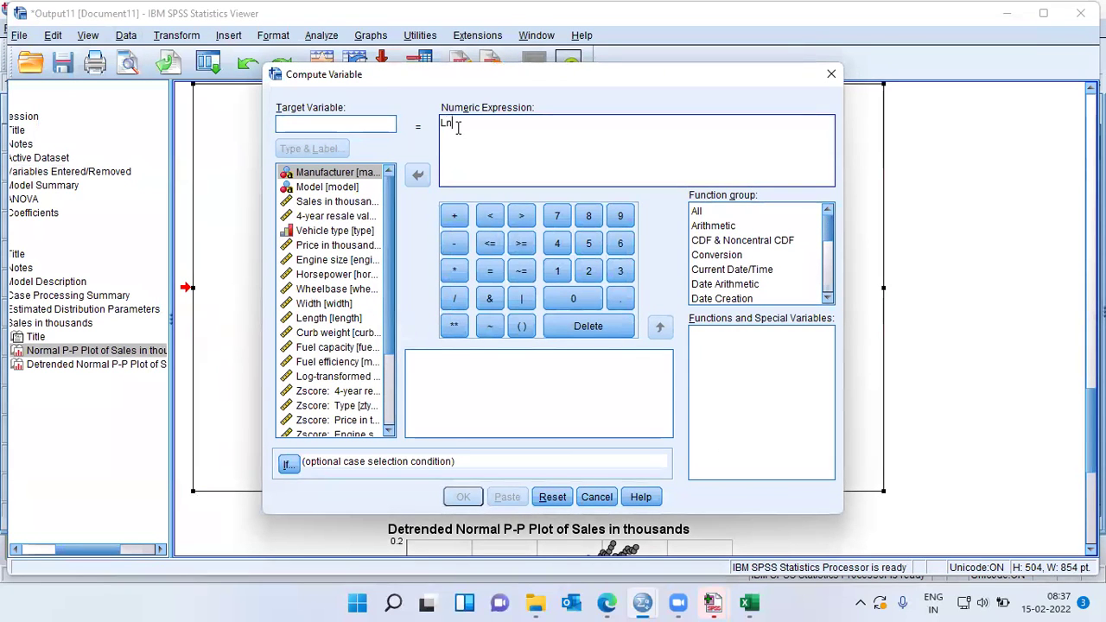
text(()
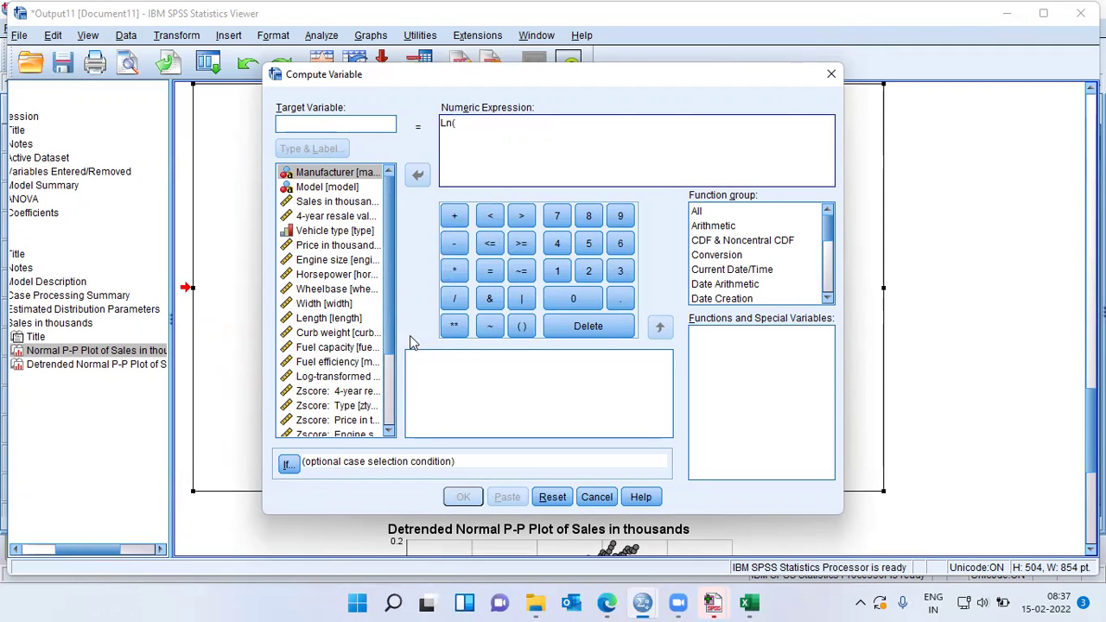
click(339, 202)
click(417, 176)
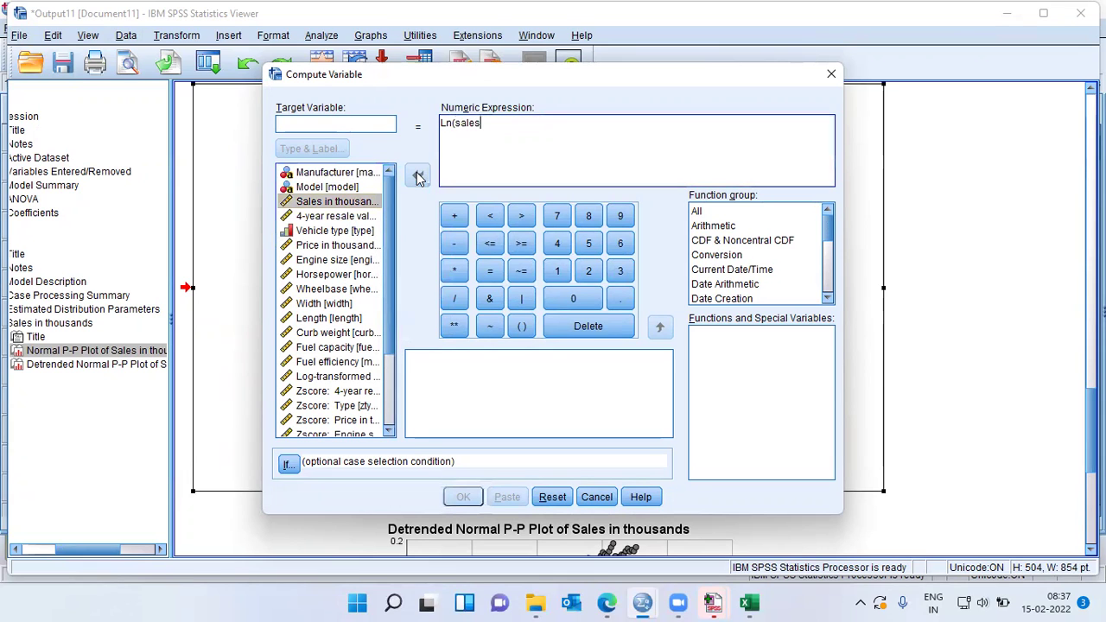
text())
click(451, 126)
Name the target variable Logsales1 and run the computation
click(326, 127)
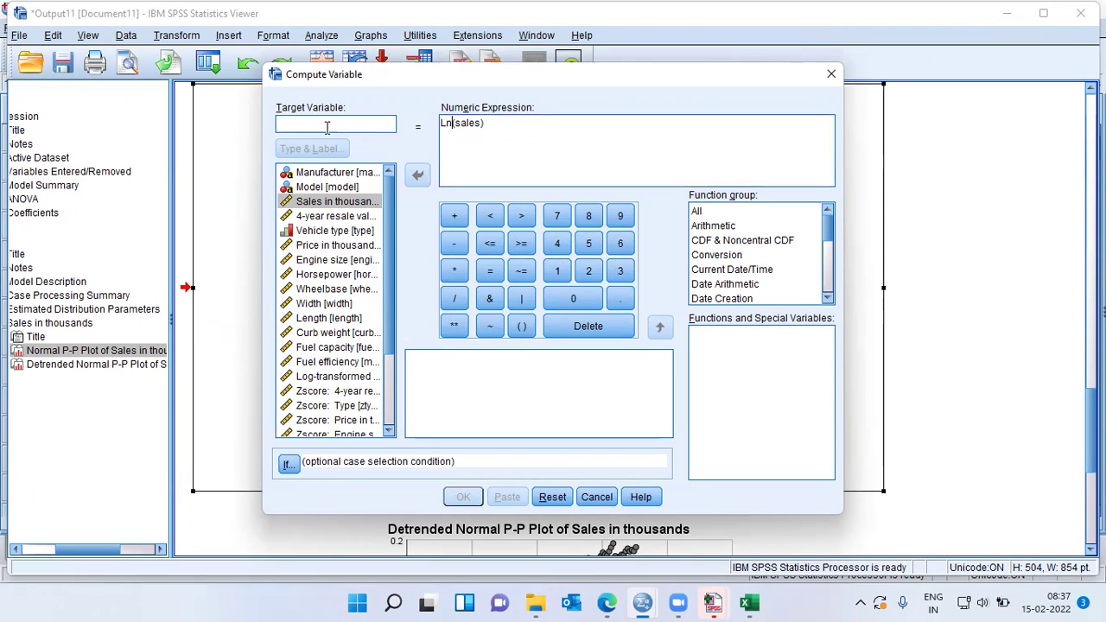
text(logsa)
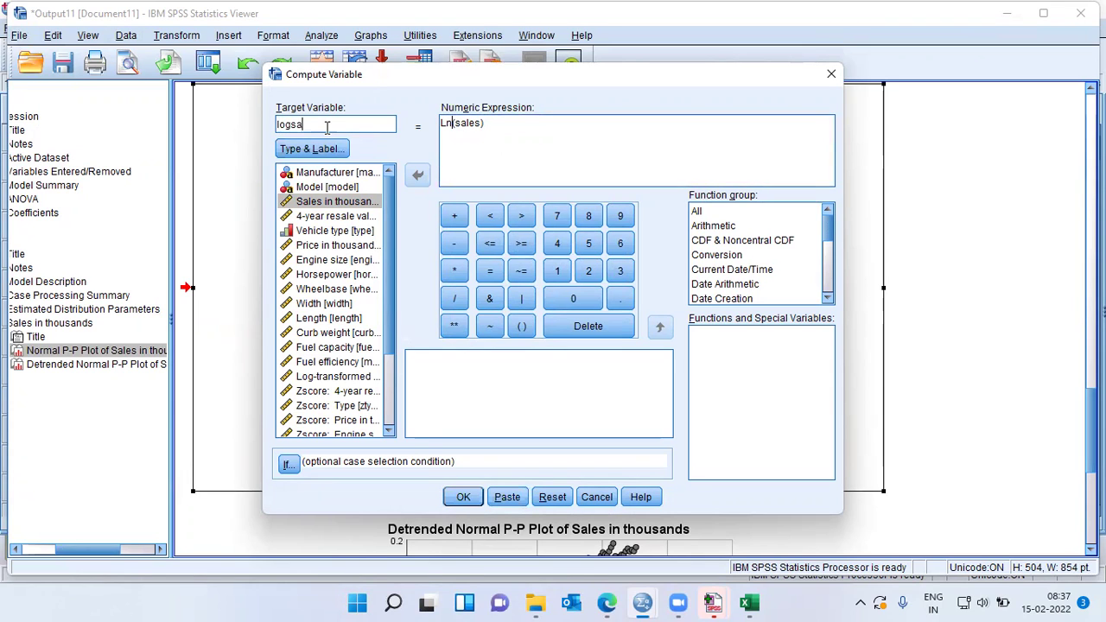
text(les1)
click(282, 125)
key(BackSpace)
text(L)
click(496, 129)
click(330, 128)
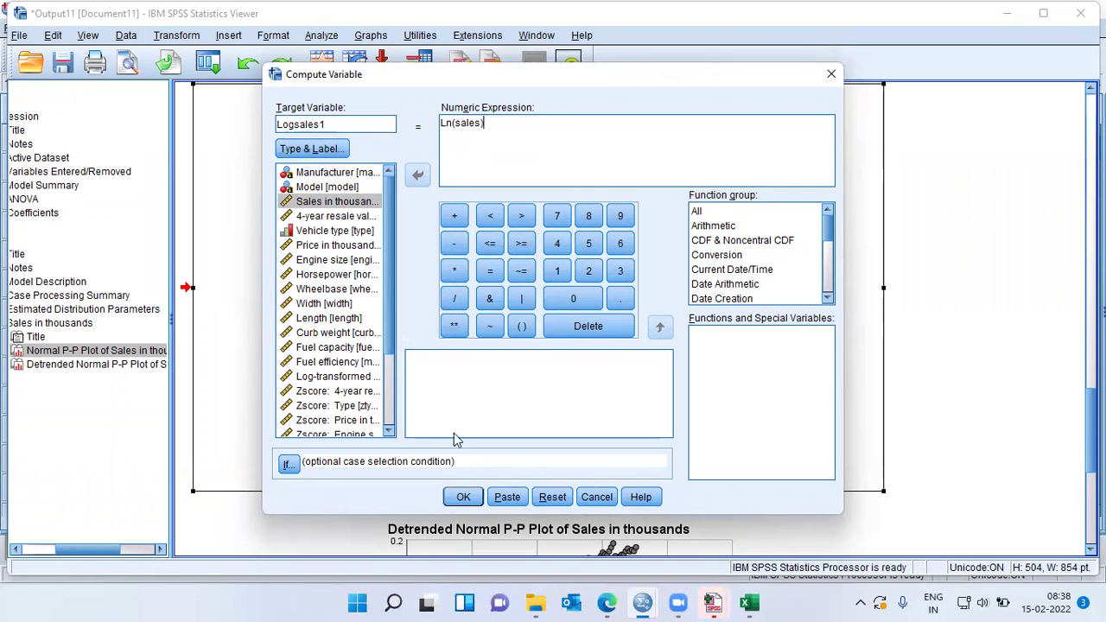
click(463, 497)
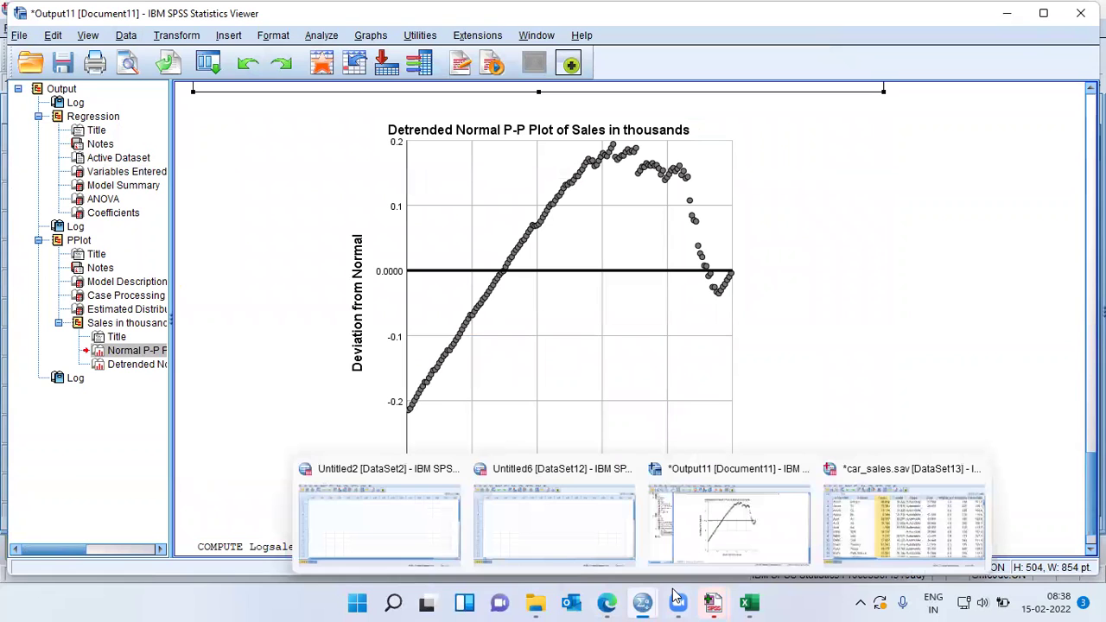
Switch to the car_sales.sav data and review the new Logsales1 column at the end of the dataset
click(949, 501)
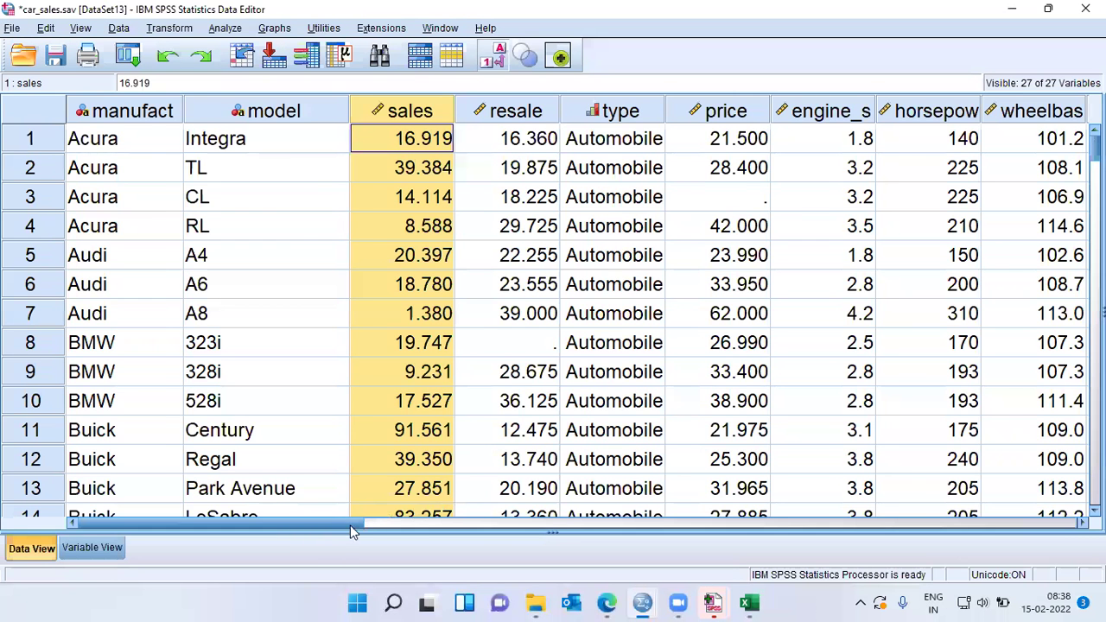
click(786, 519)
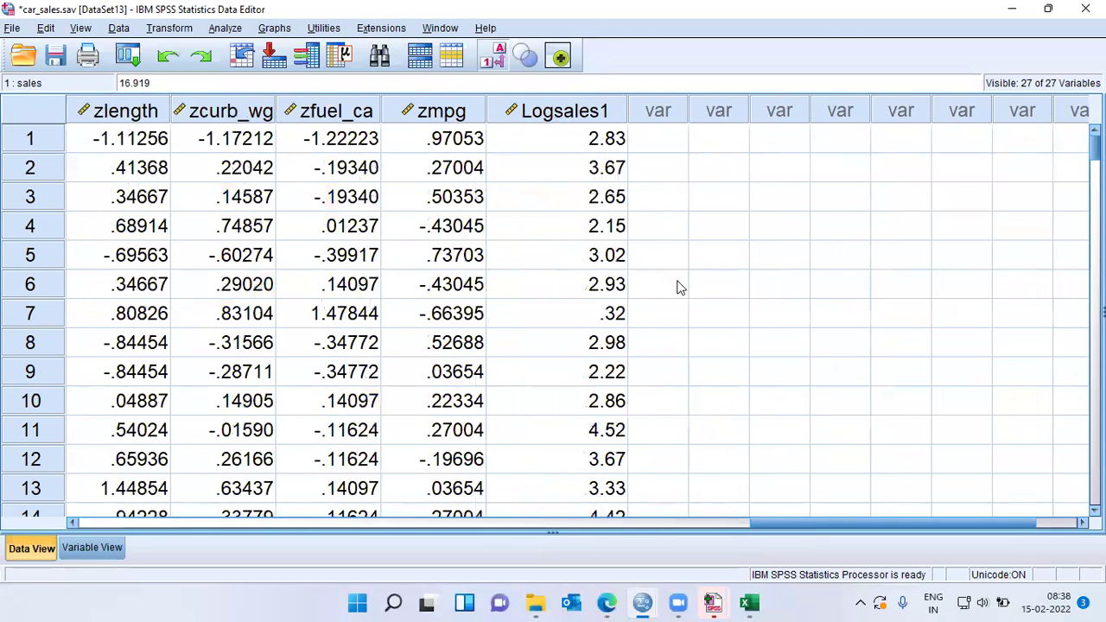
click(593, 118)
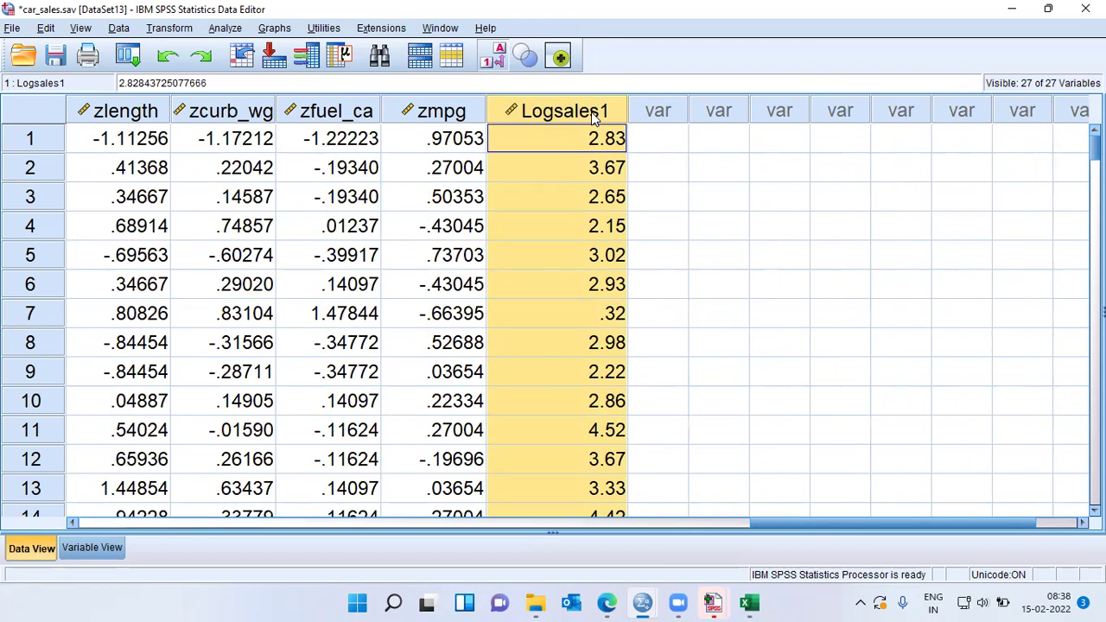
Create a normal P-P plot of Logsales1, replacing Sales in thousands as the plotted variable
click(230, 29)
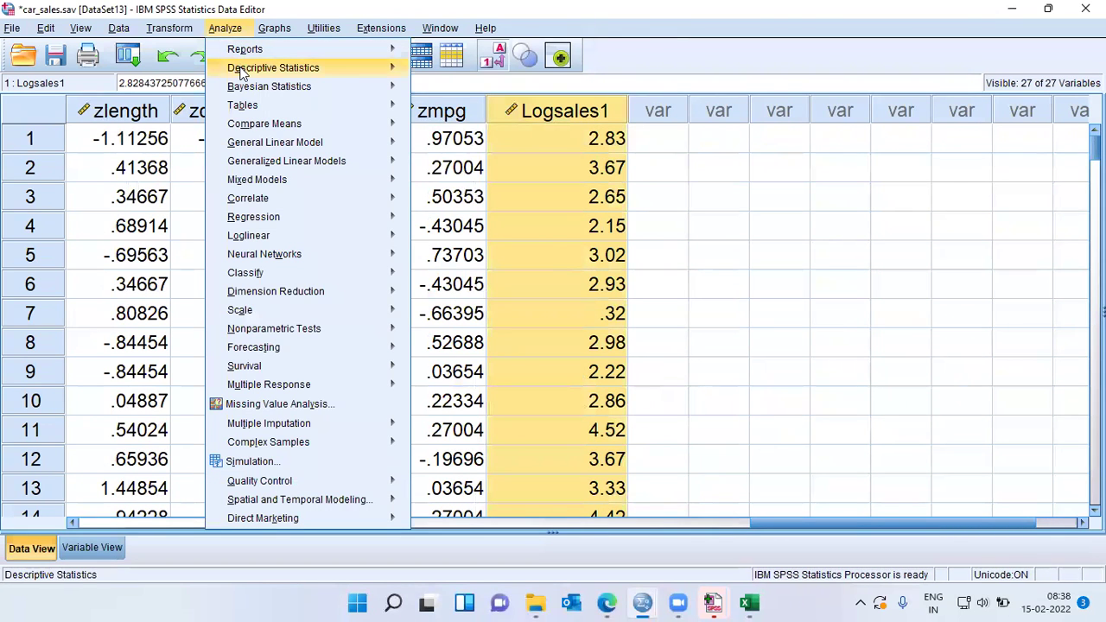
mouse_move(242, 74)
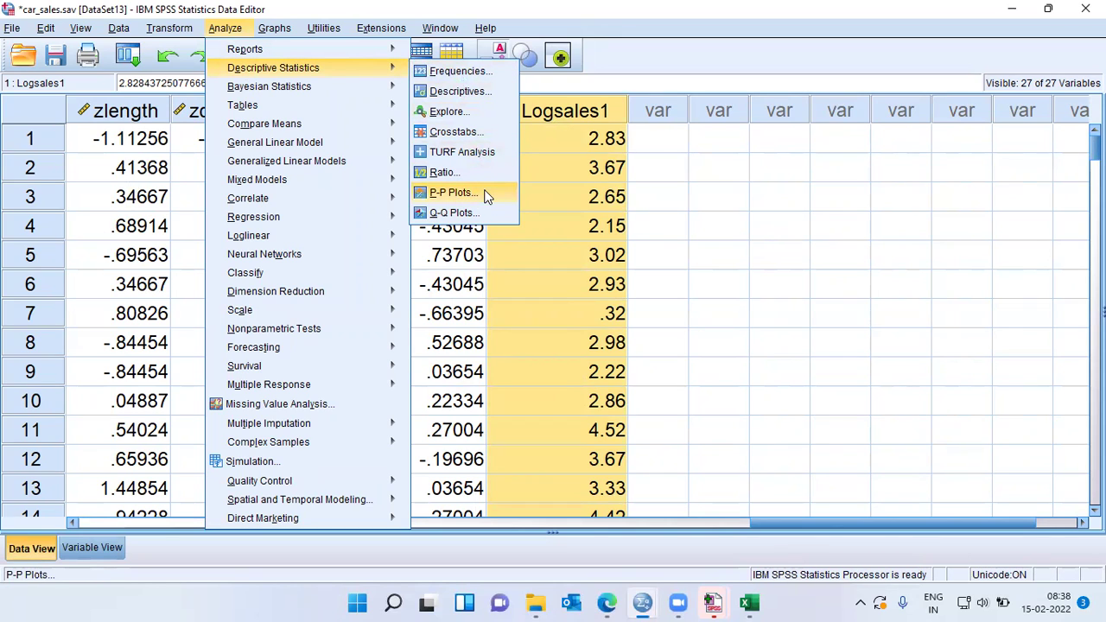
click(451, 193)
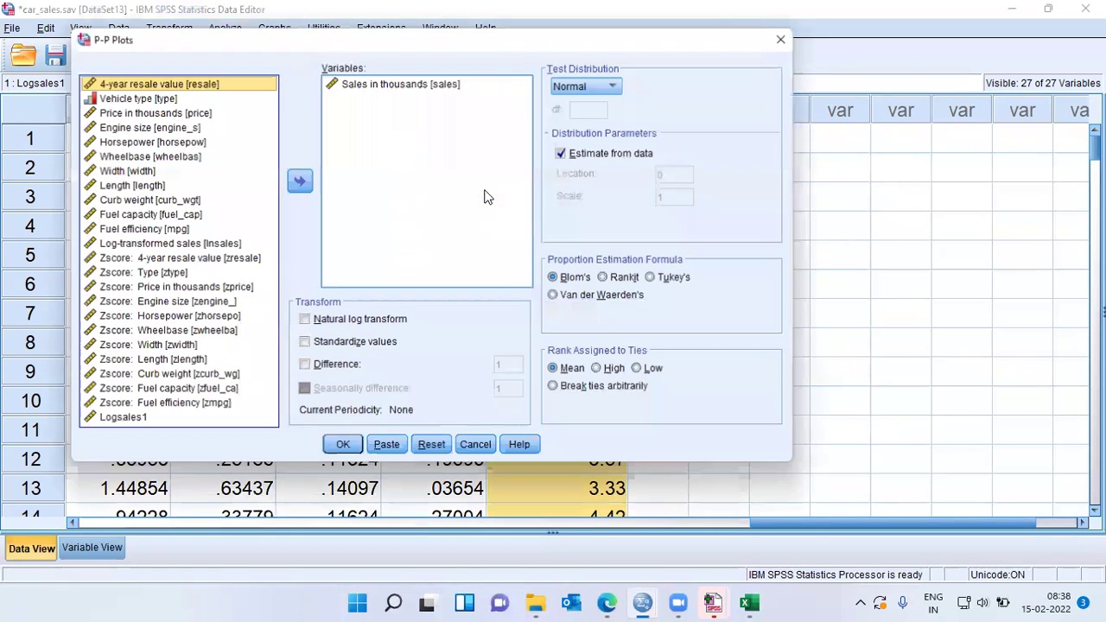
click(399, 86)
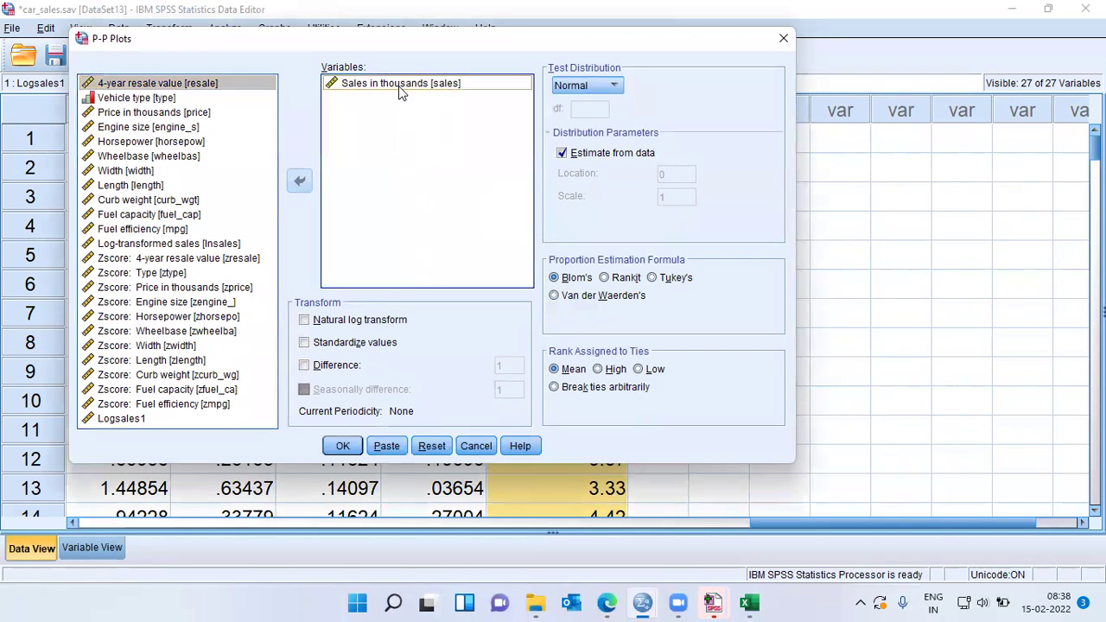
click(300, 183)
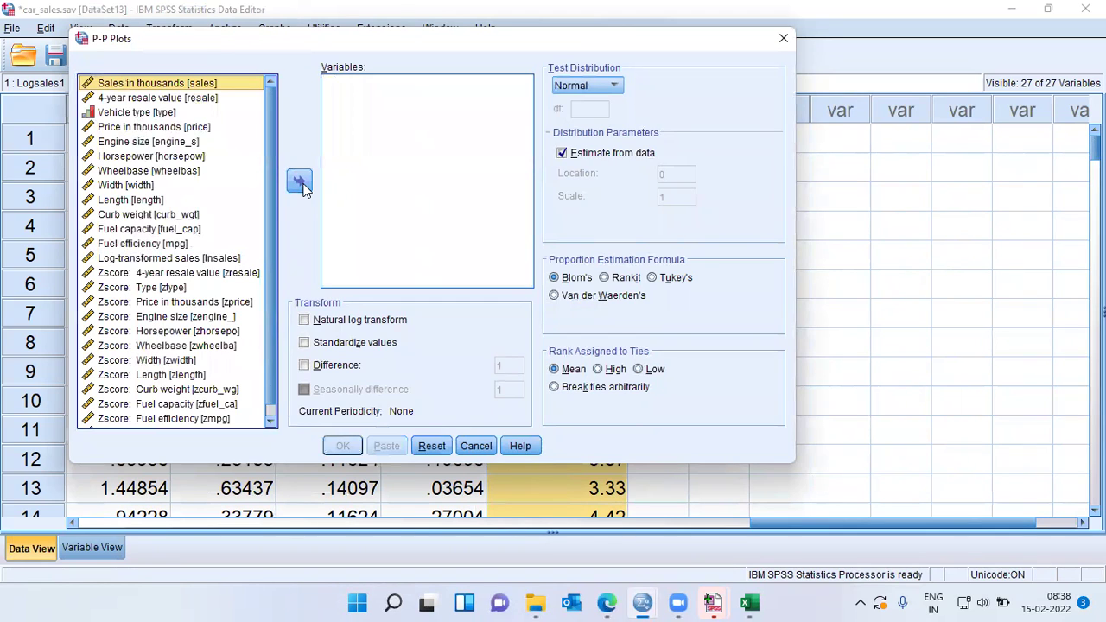
scroll(272, 200, down, 1)
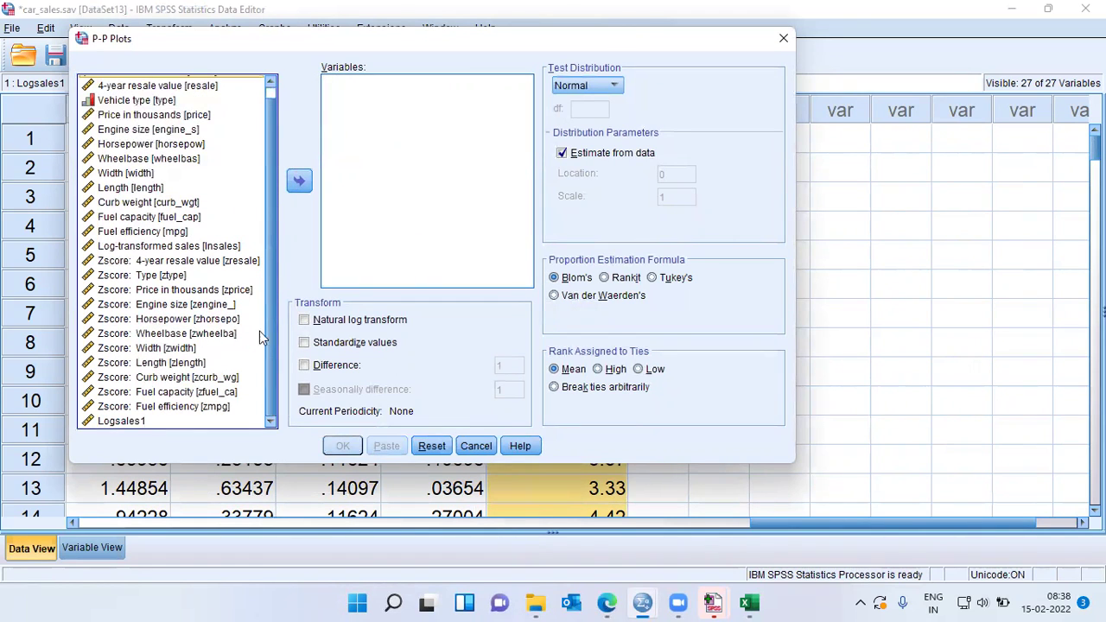
click(125, 422)
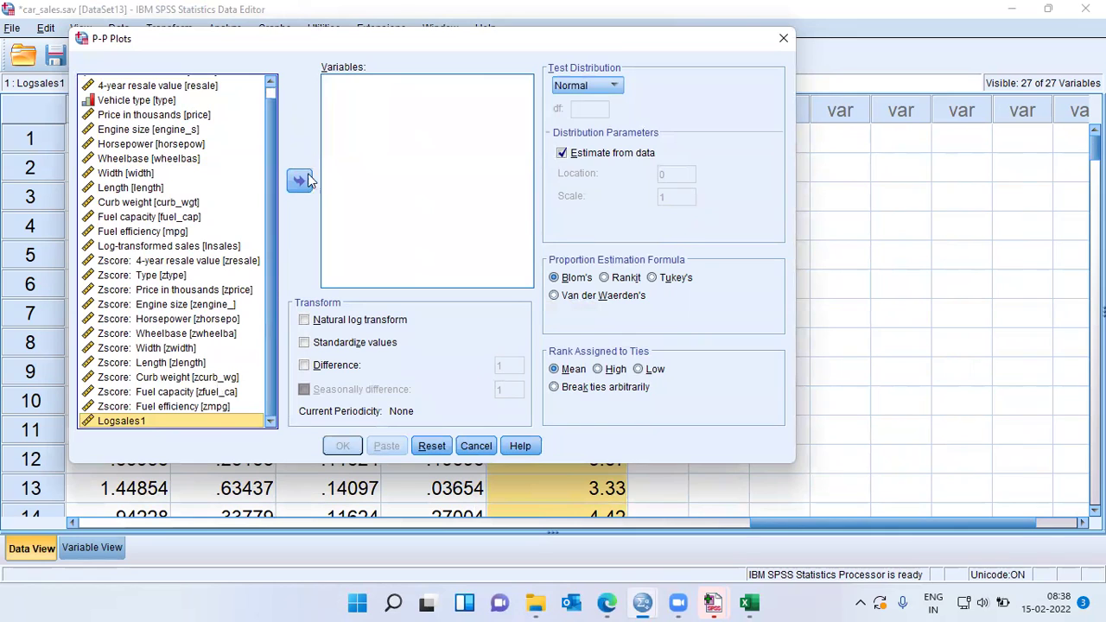
click(300, 180)
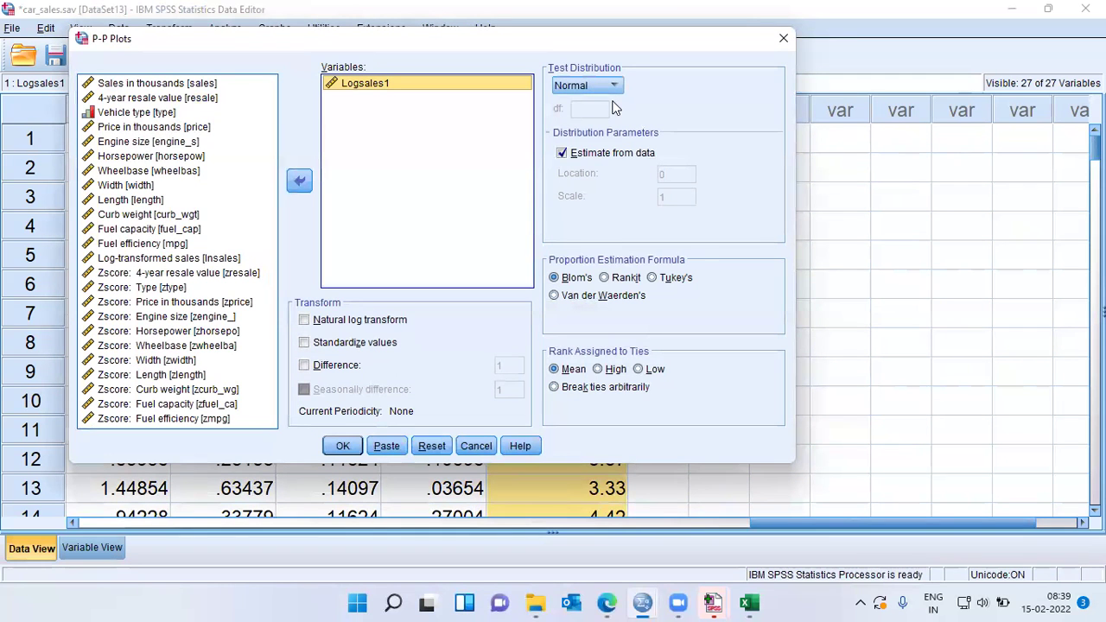
click(342, 446)
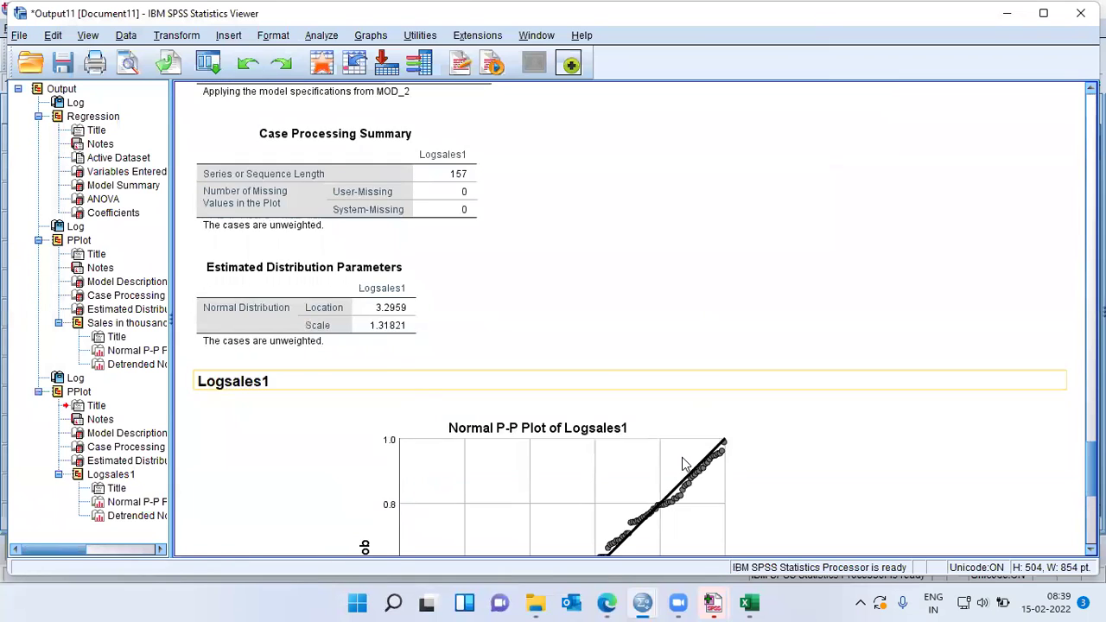
Compare the normal P-P plot of Logsales1 with that of Sales in thousands, checking how closely each follows the diagonal
scroll(682, 464, down, 2)
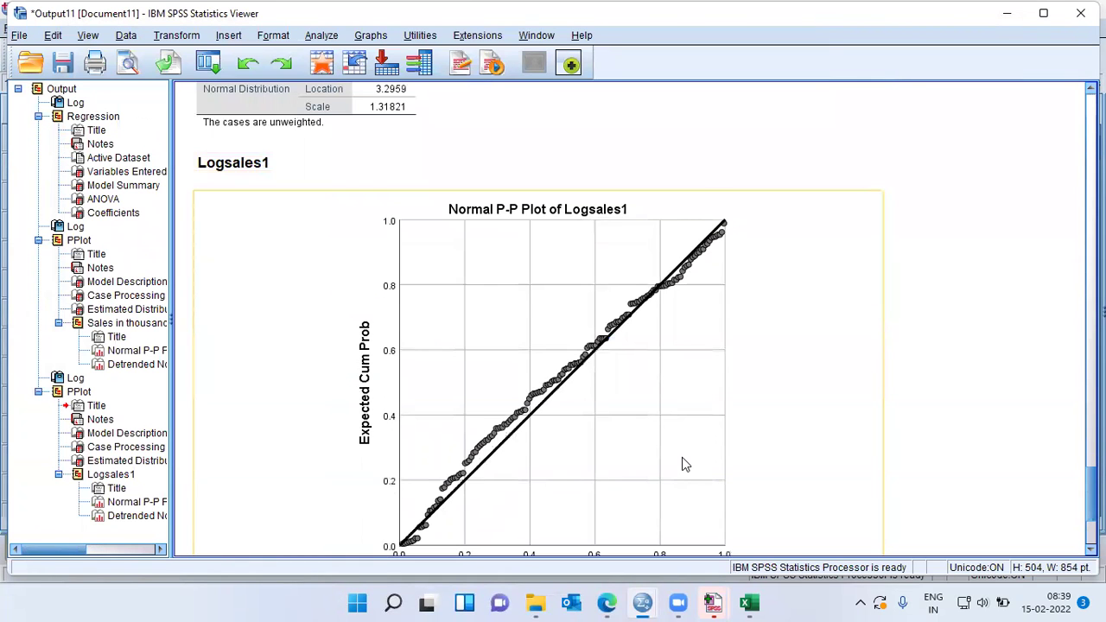
scroll(682, 465, down, 2)
click(607, 425)
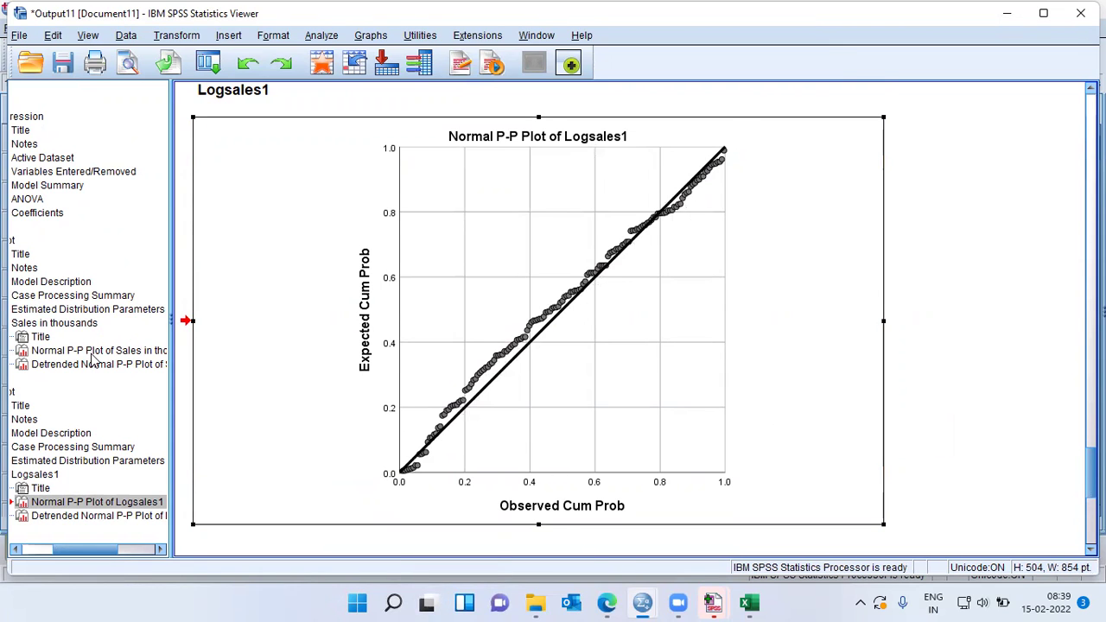
click(161, 349)
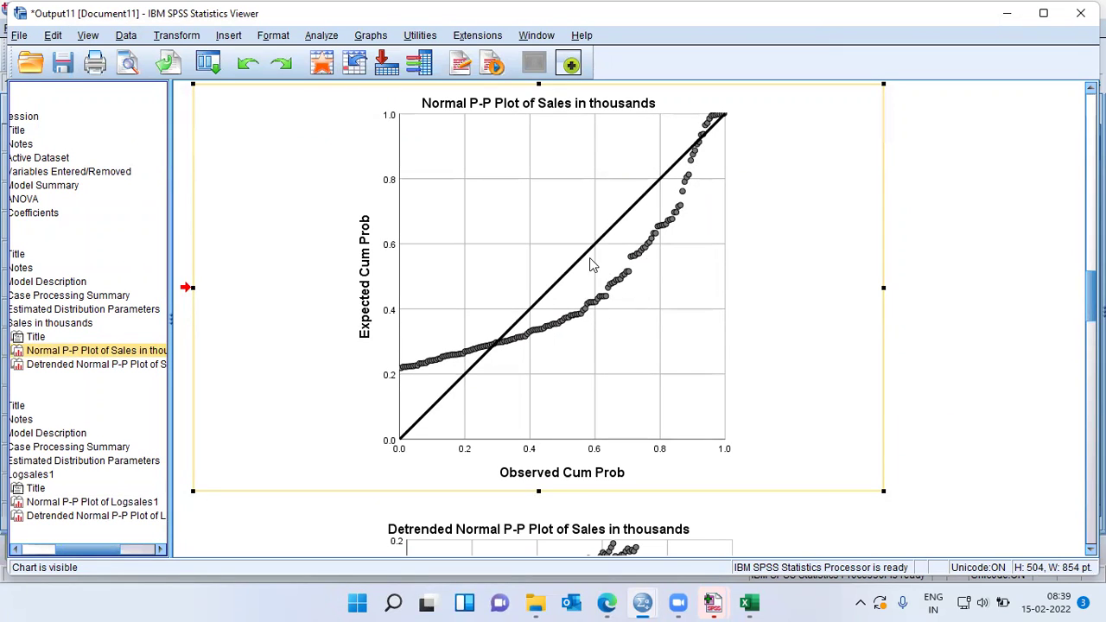
click(675, 223)
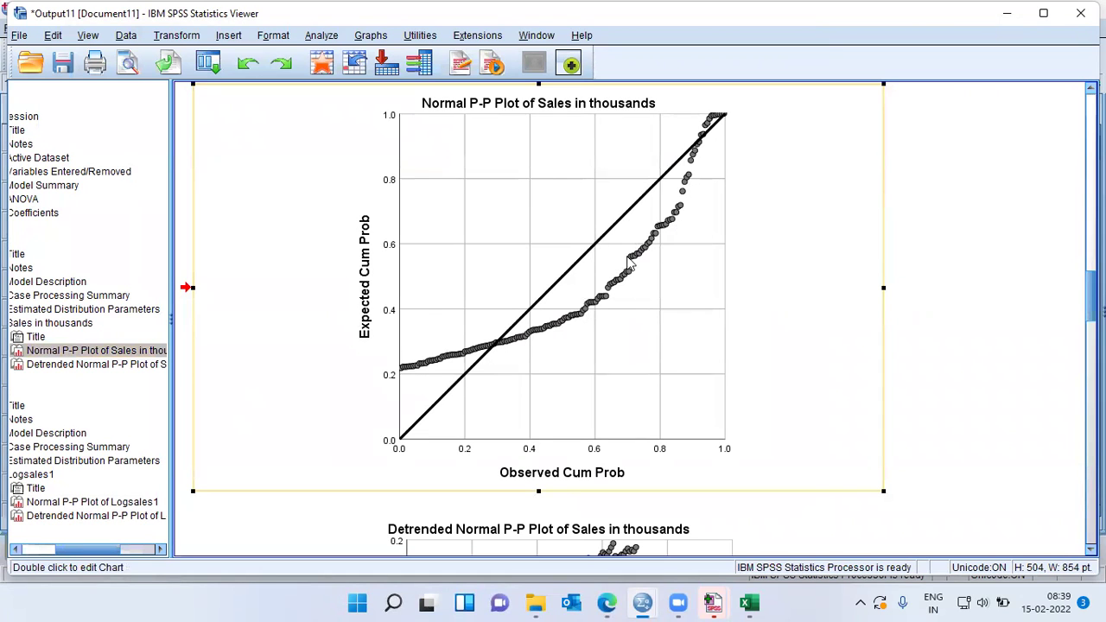
click(52, 506)
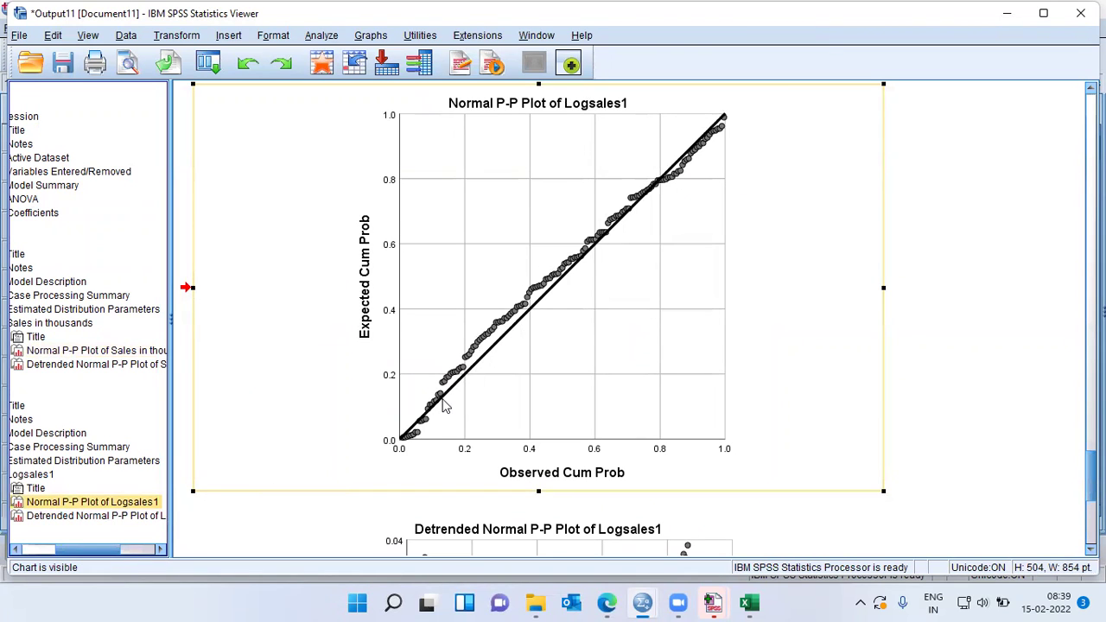
click(776, 268)
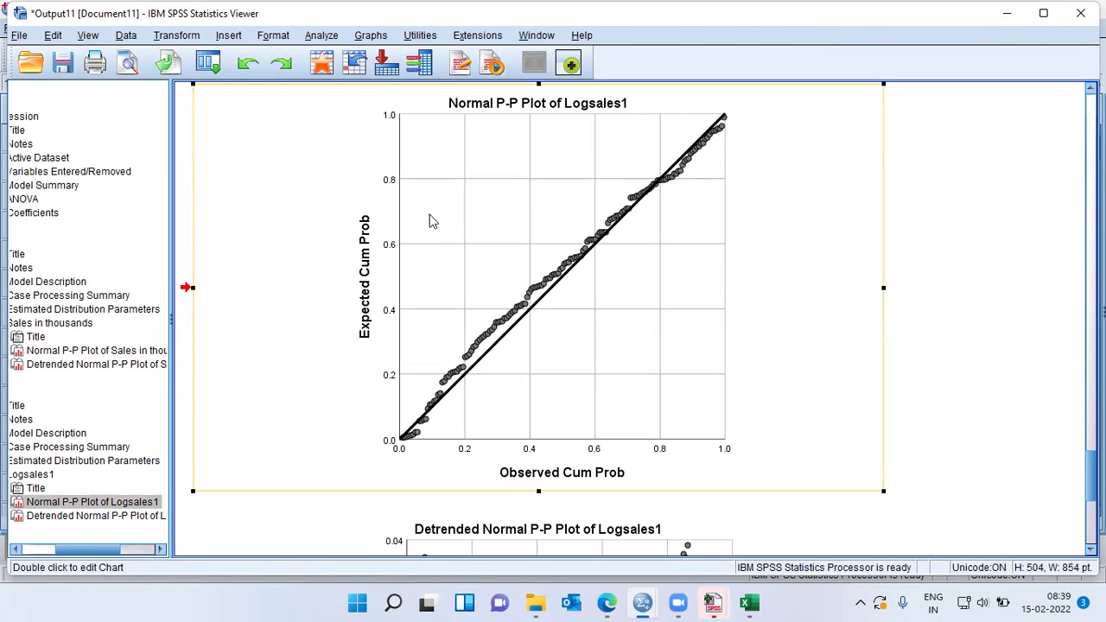
Run a linear regression with Logsales1 replacing Sales in thousands as the dependent variable and Price in thousands as the predictor
click(331, 39)
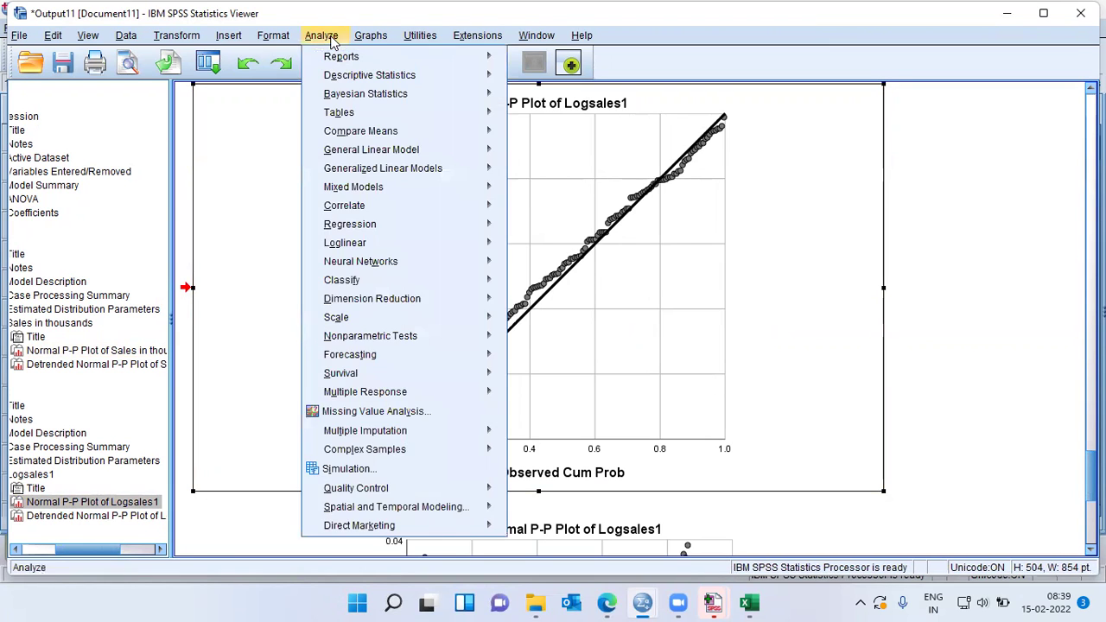
mouse_move(356, 226)
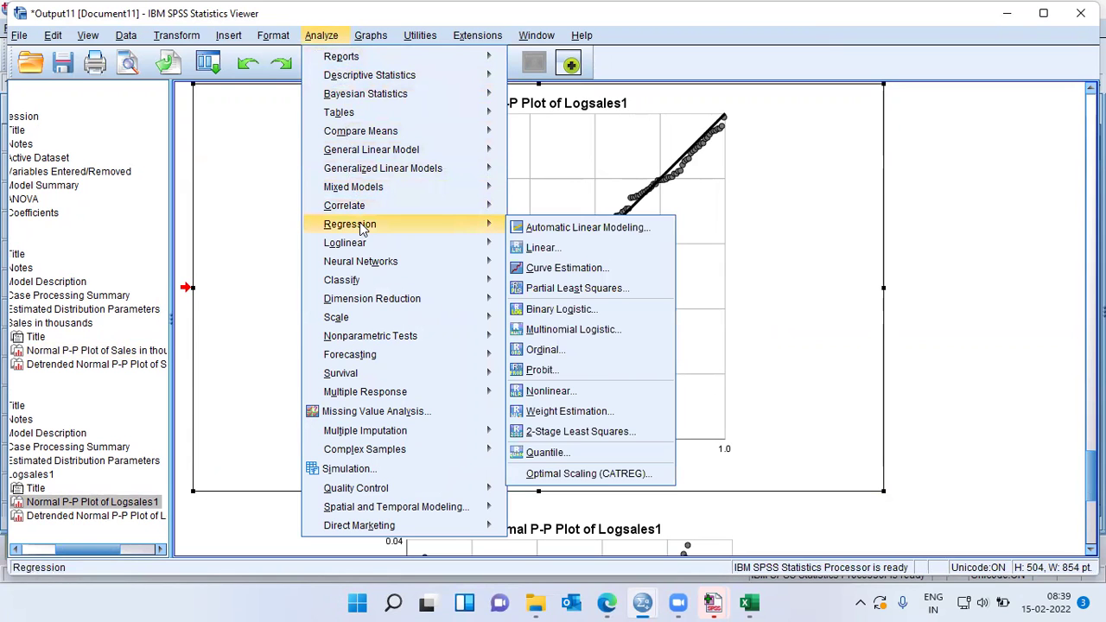
click(590, 246)
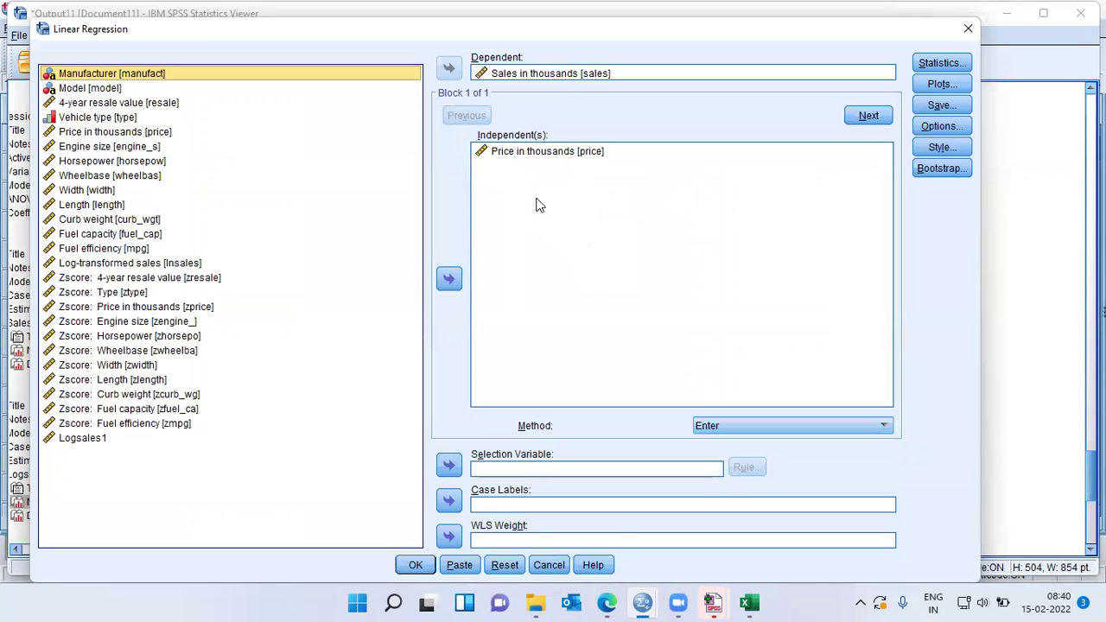
click(551, 74)
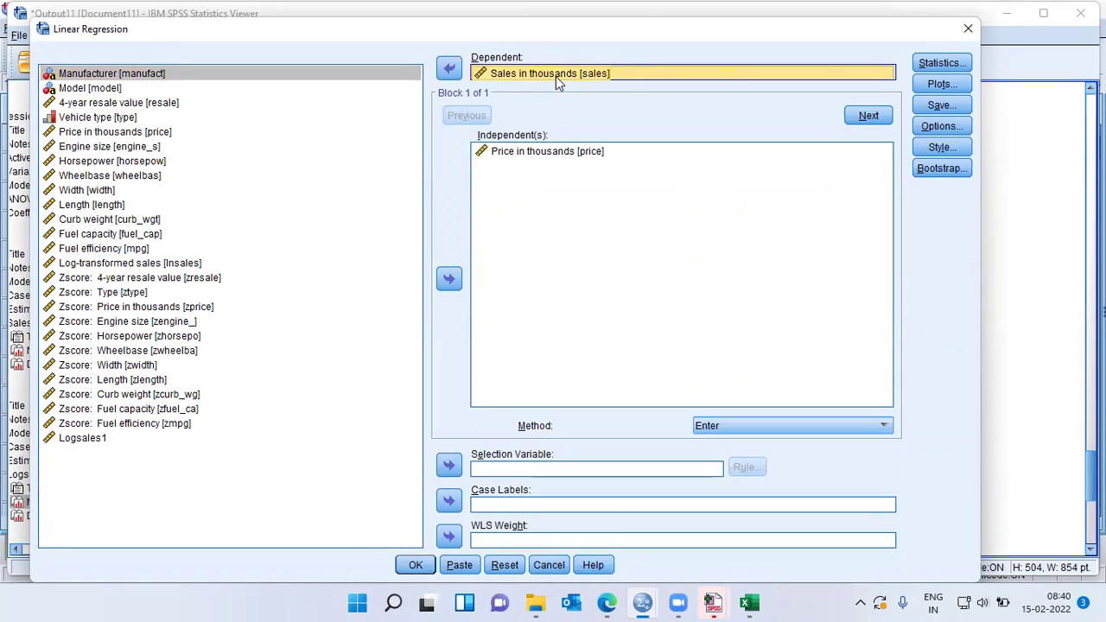
click(450, 70)
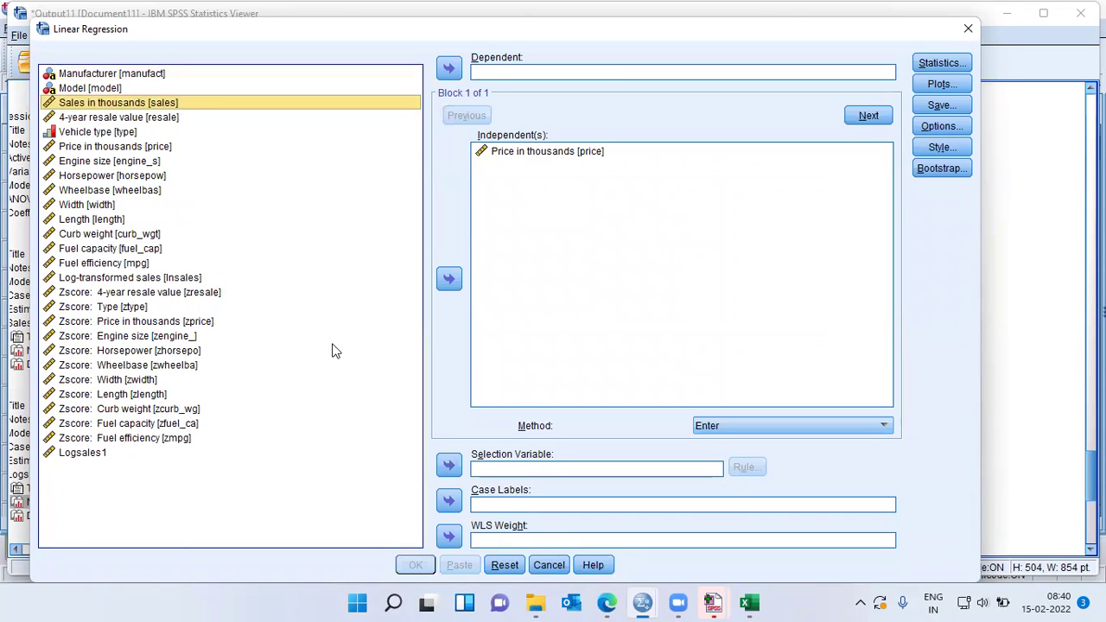
click(79, 455)
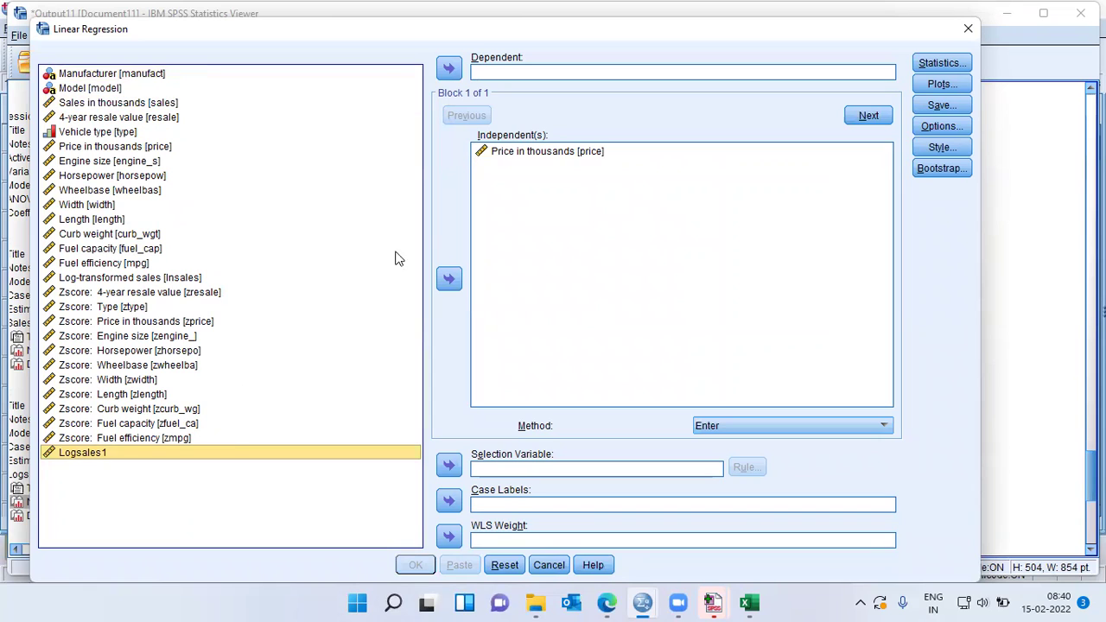
click(450, 68)
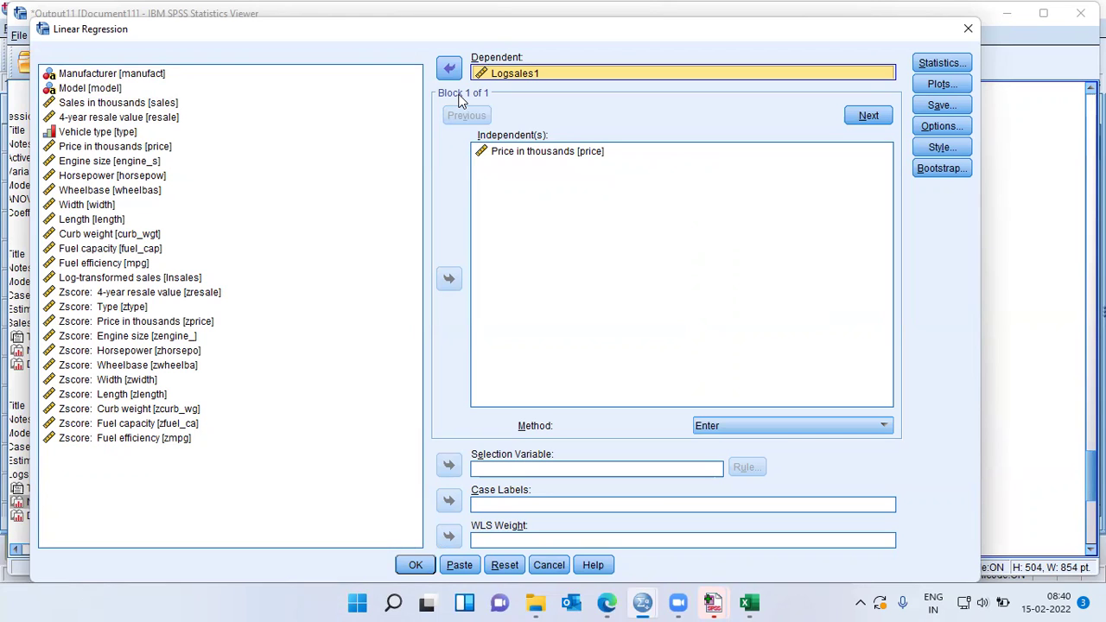
click(415, 564)
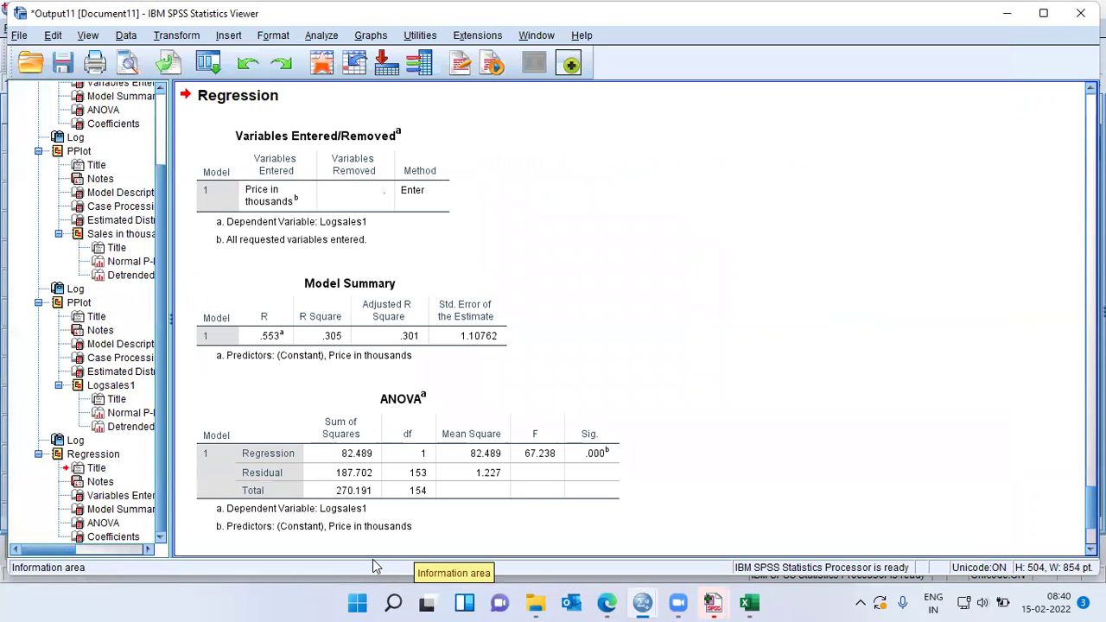
Compare the R Square in the Logsales1 regression's Model Summary with that of the first regression on Sales in thousands
click(337, 359)
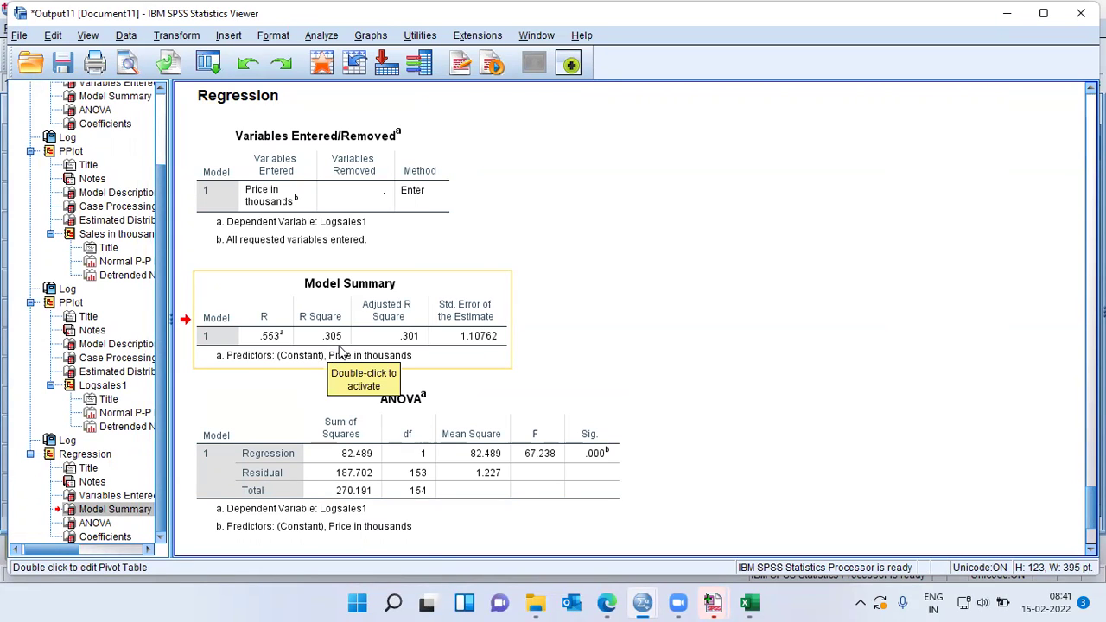
click(336, 347)
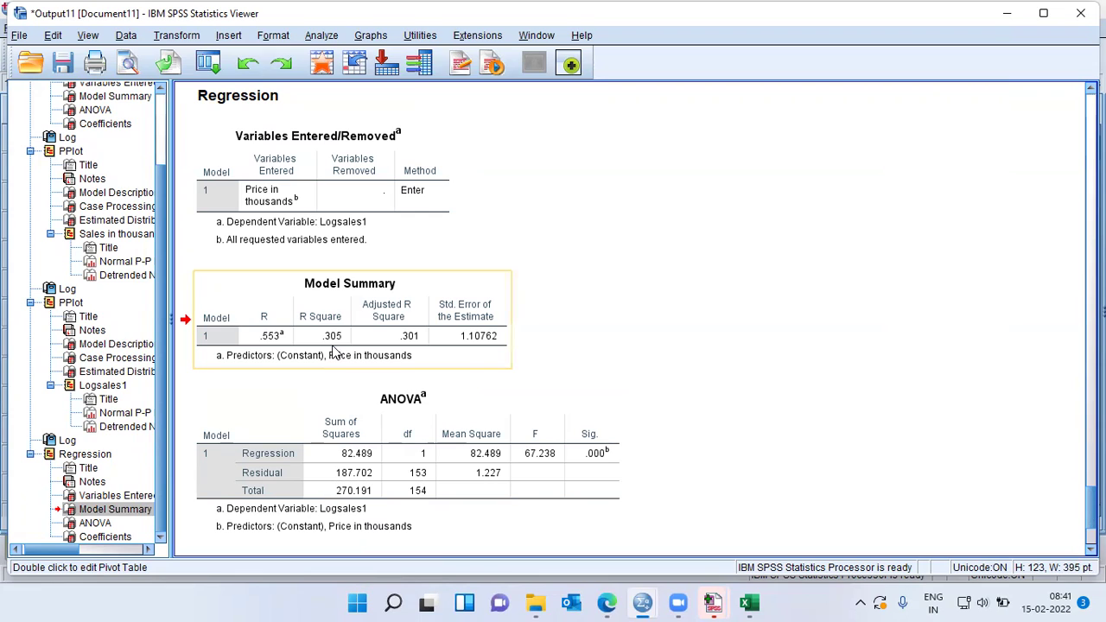
click(329, 349)
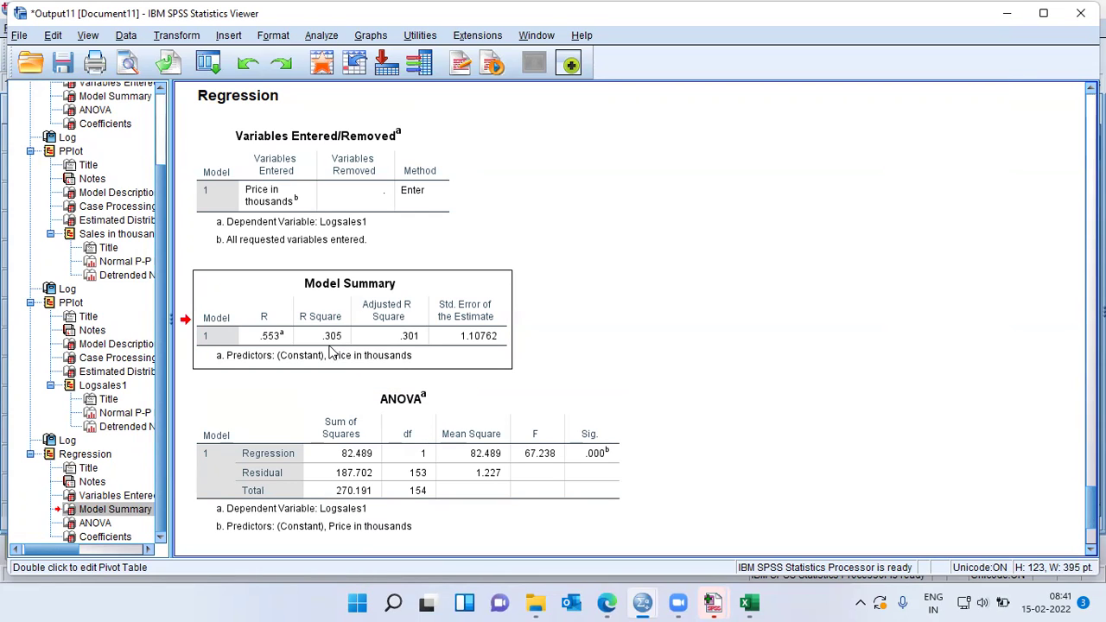
drag(160, 348, 159, 271)
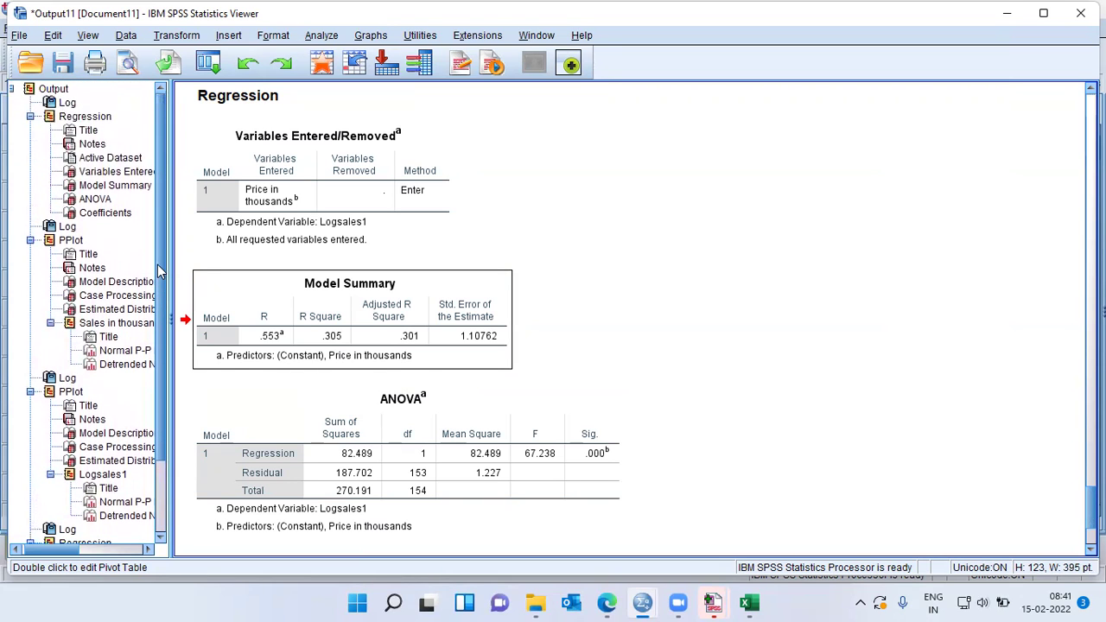
click(110, 188)
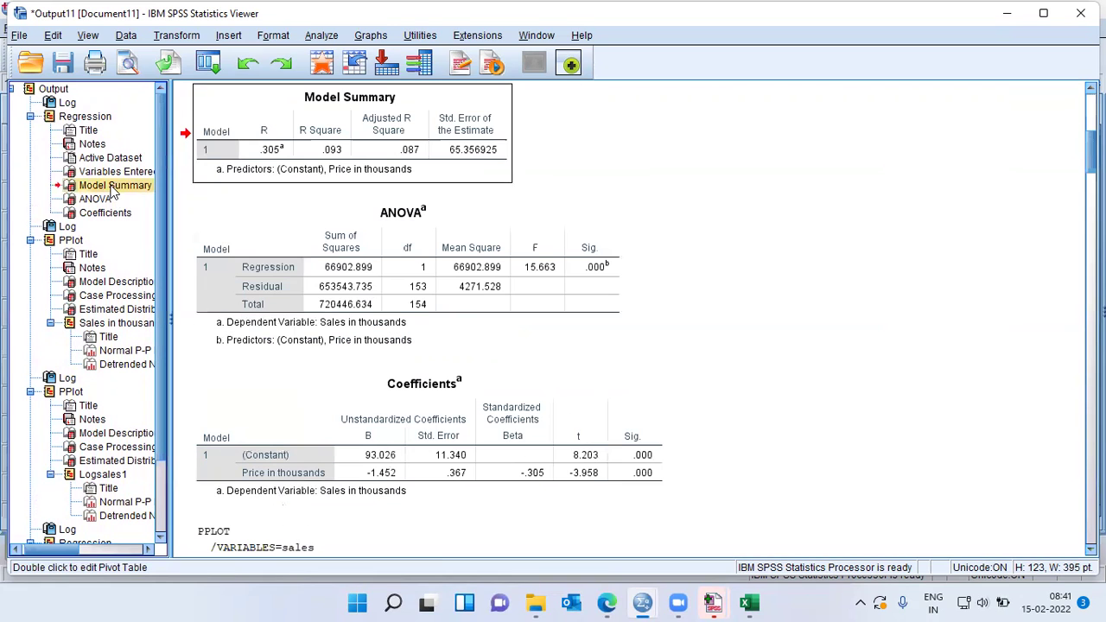
click(335, 162)
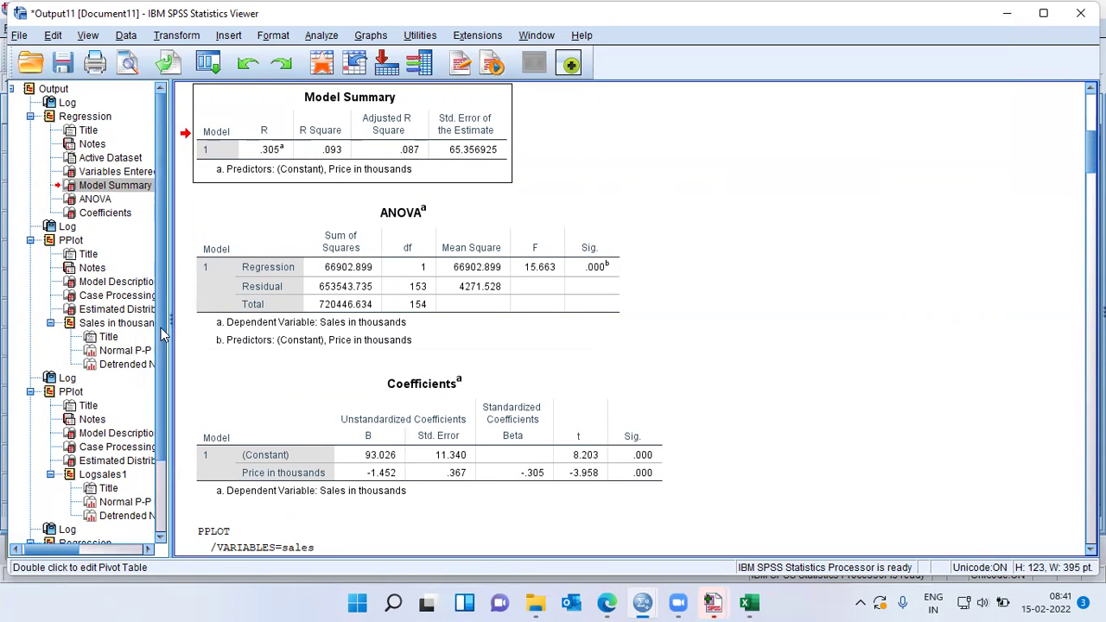
Return to the Model Summary of the Logsales1 regression and examine its R Square for interpretation
scroll(164, 356, down, 2)
scroll(167, 363, down, 2)
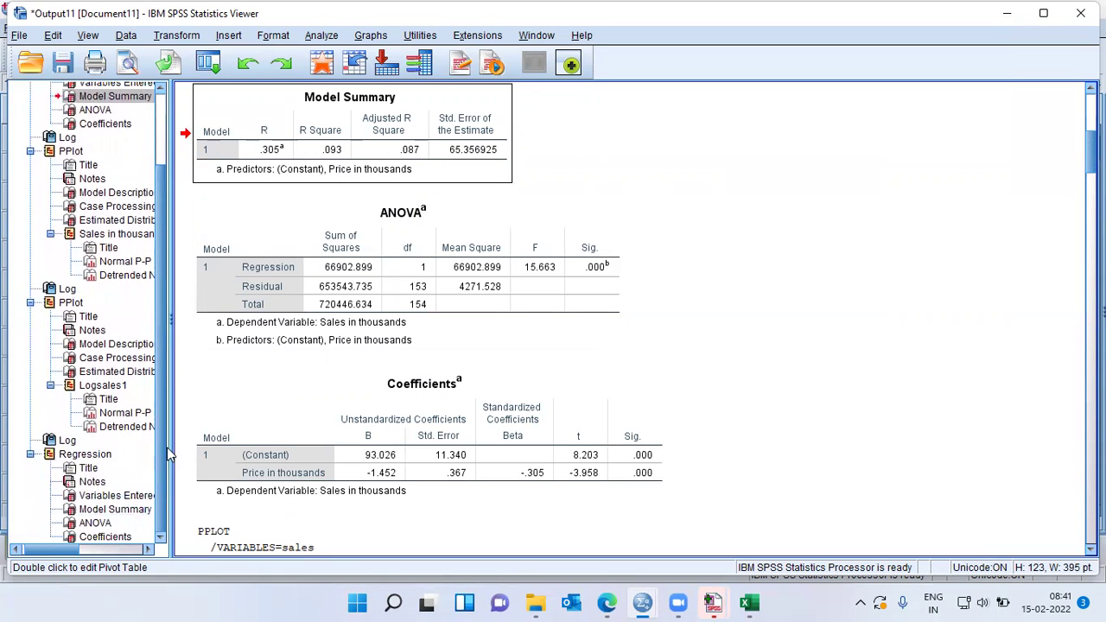
click(115, 509)
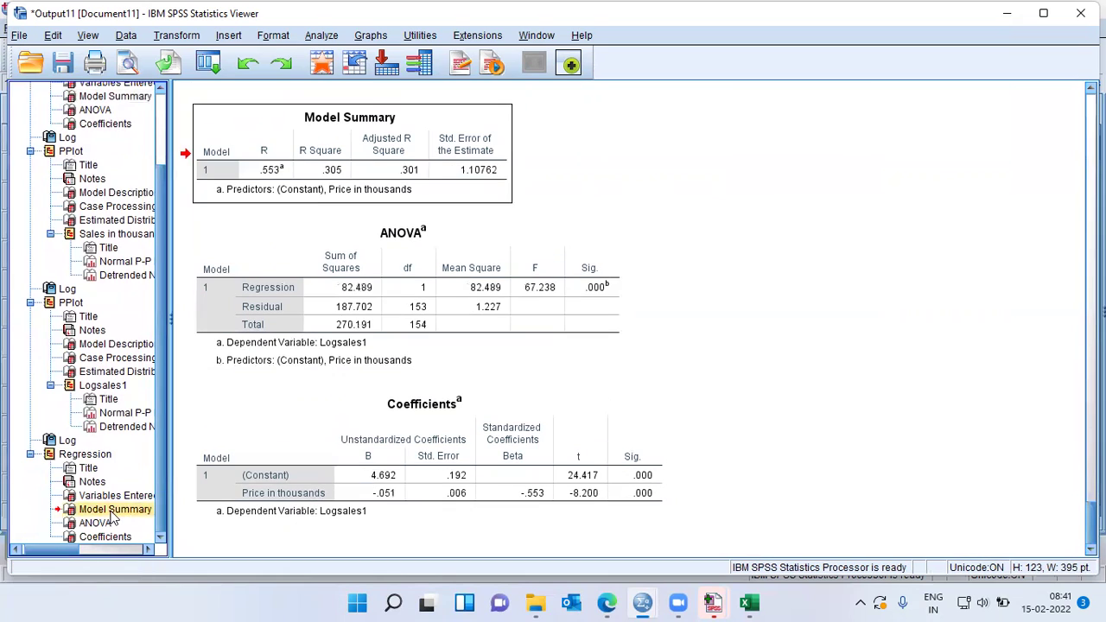
click(337, 182)
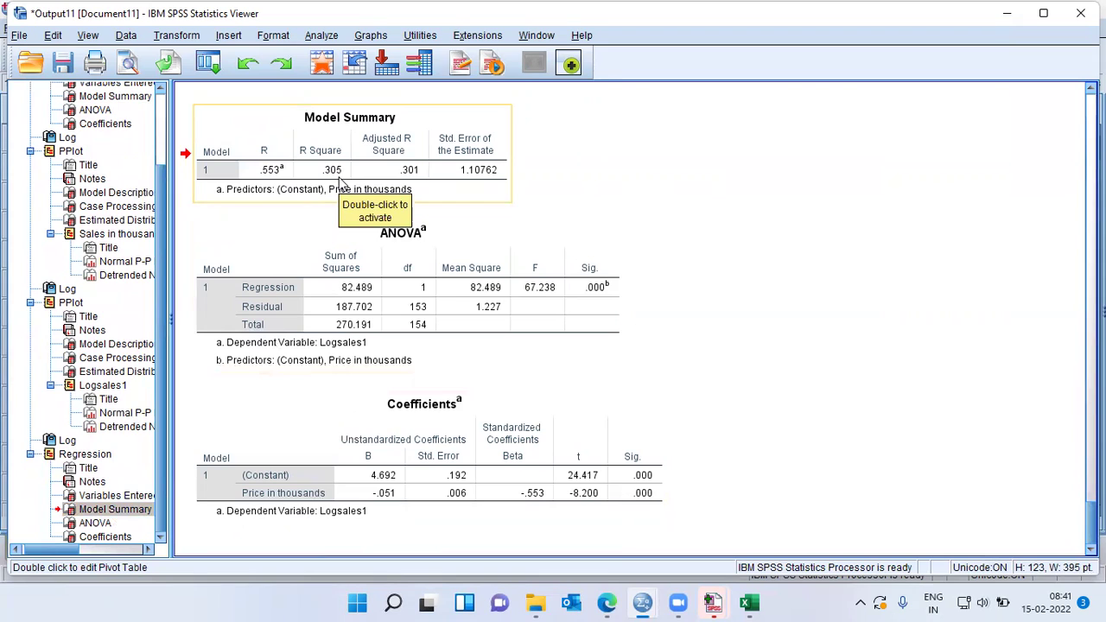
click(635, 189)
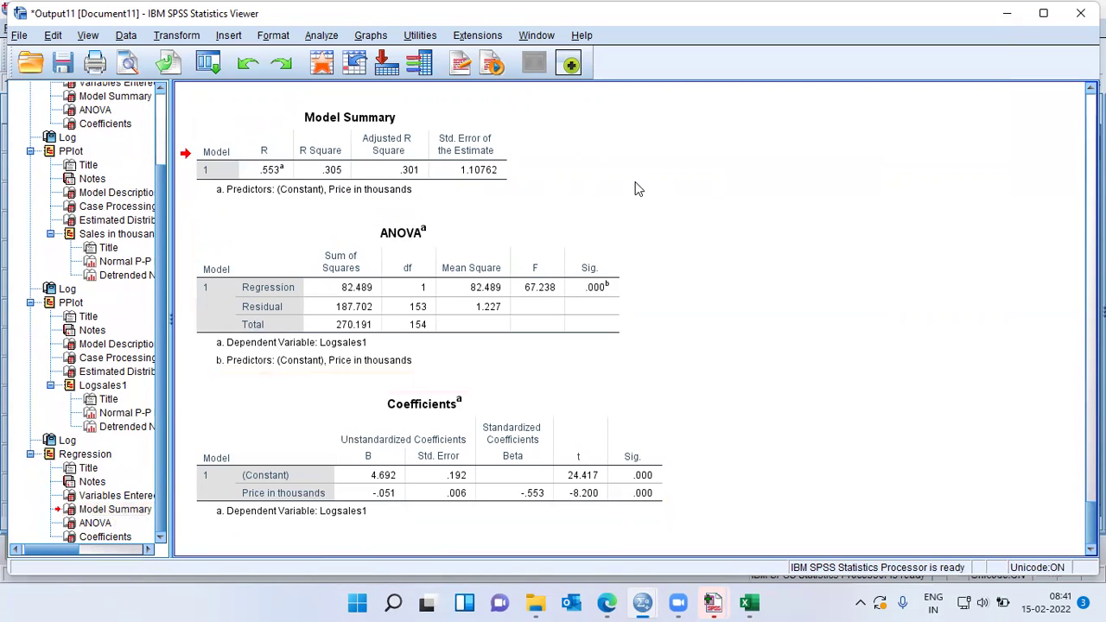
click(337, 191)
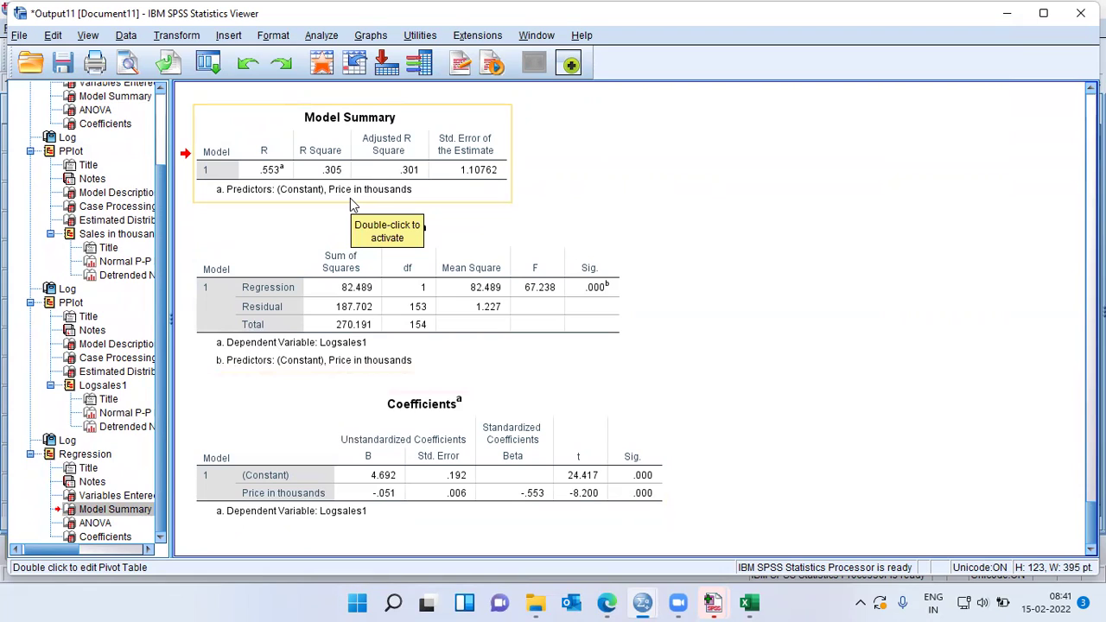
click(609, 207)
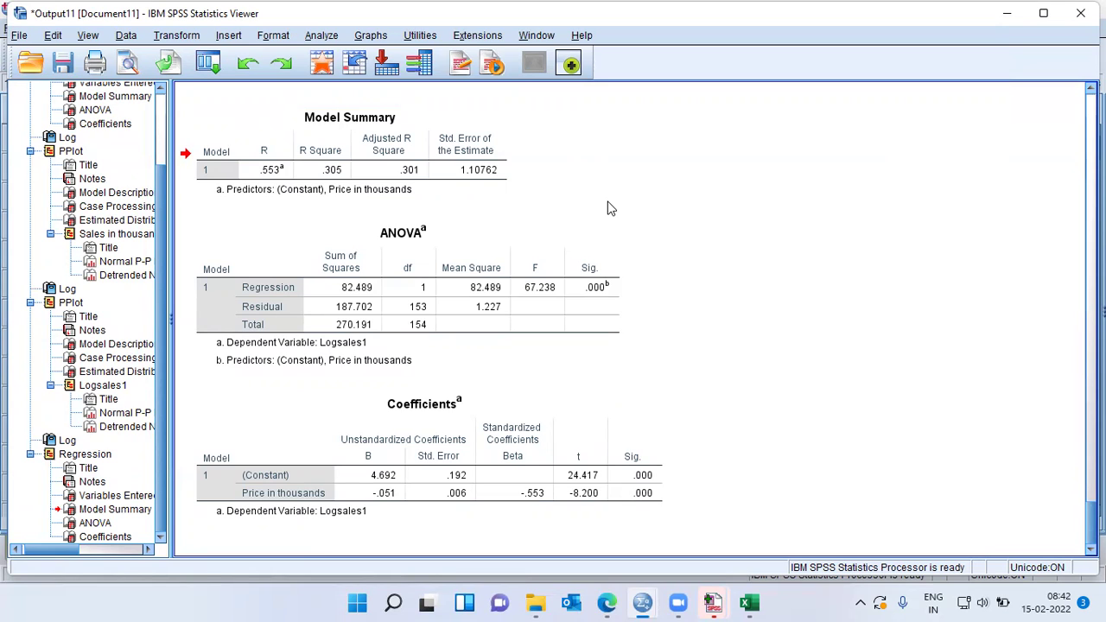
Examine the Logsales1 regression's R Square, the ANOVA significance, and the Beta and significance of Price in thousands in the Coefficients table
click(338, 184)
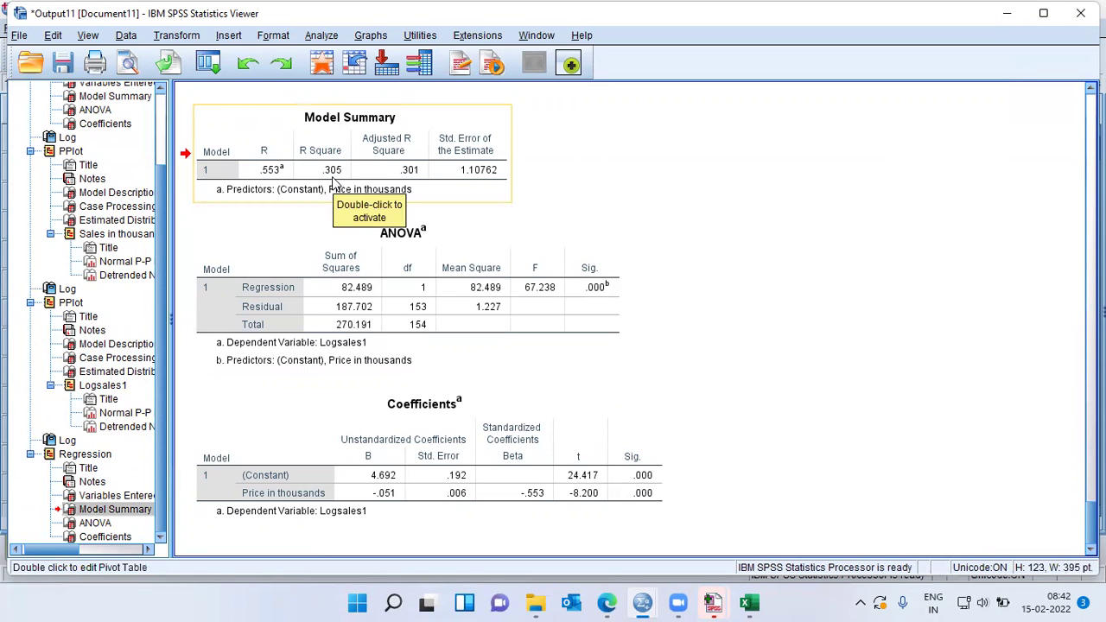
click(596, 300)
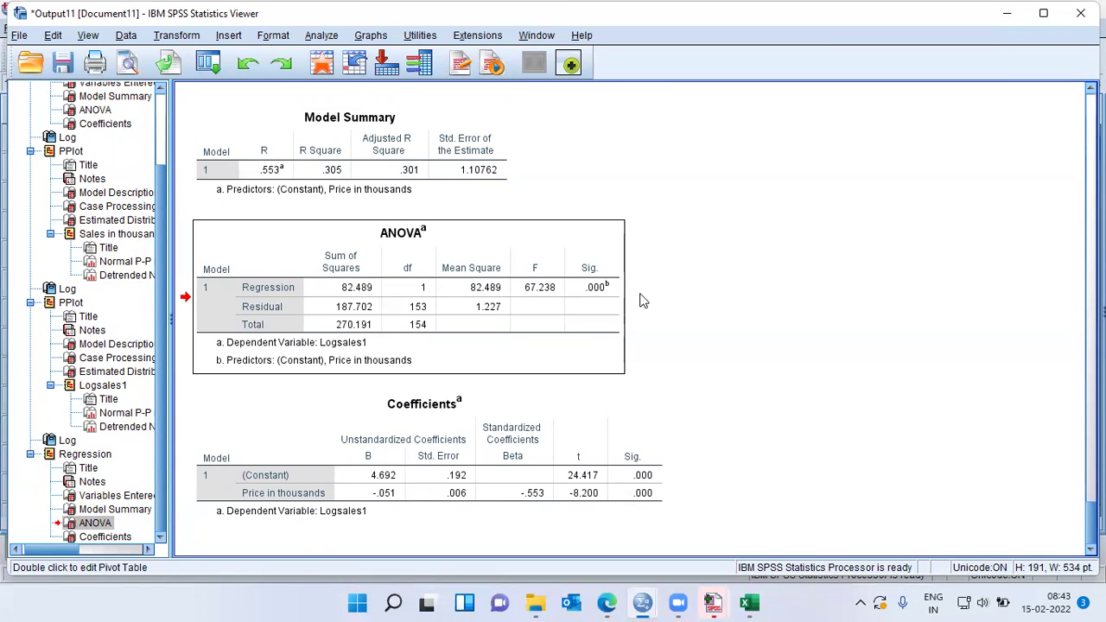
click(374, 510)
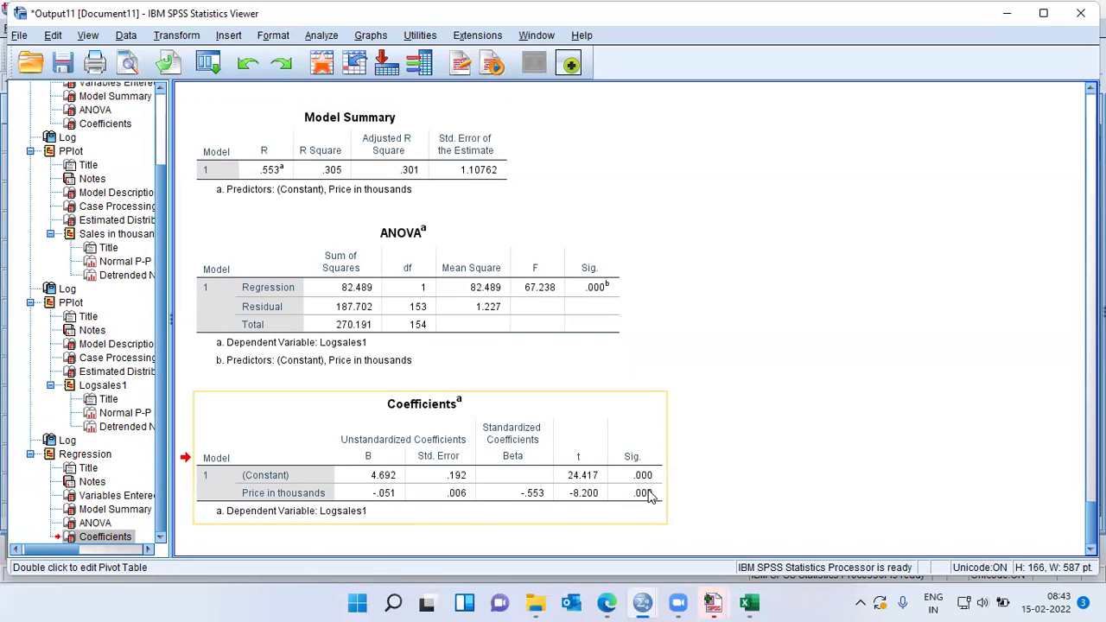
click(714, 496)
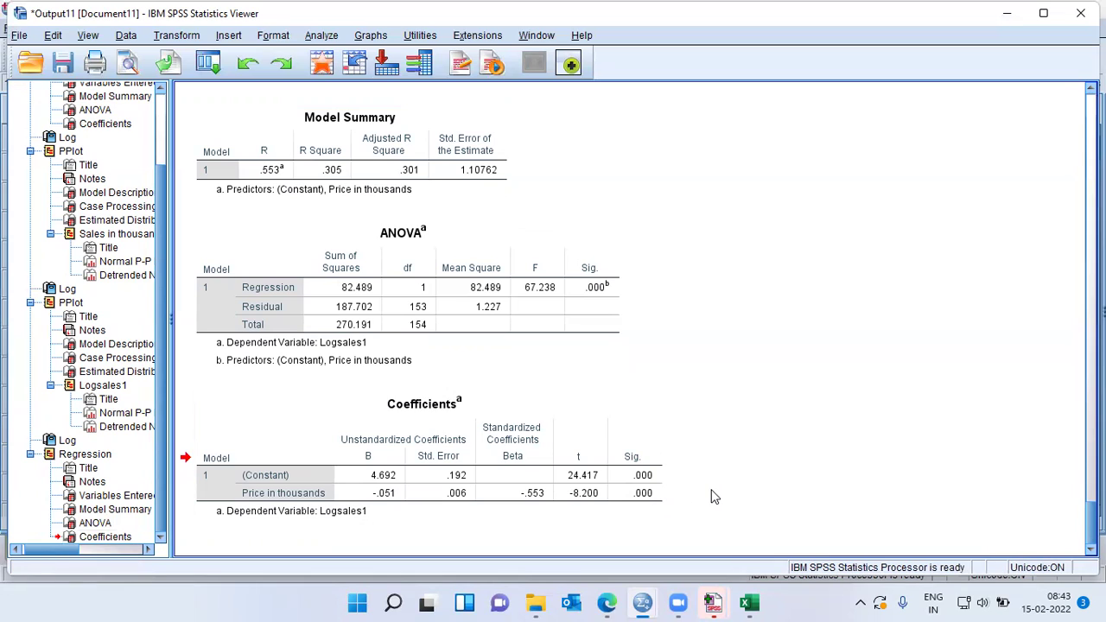
click(656, 508)
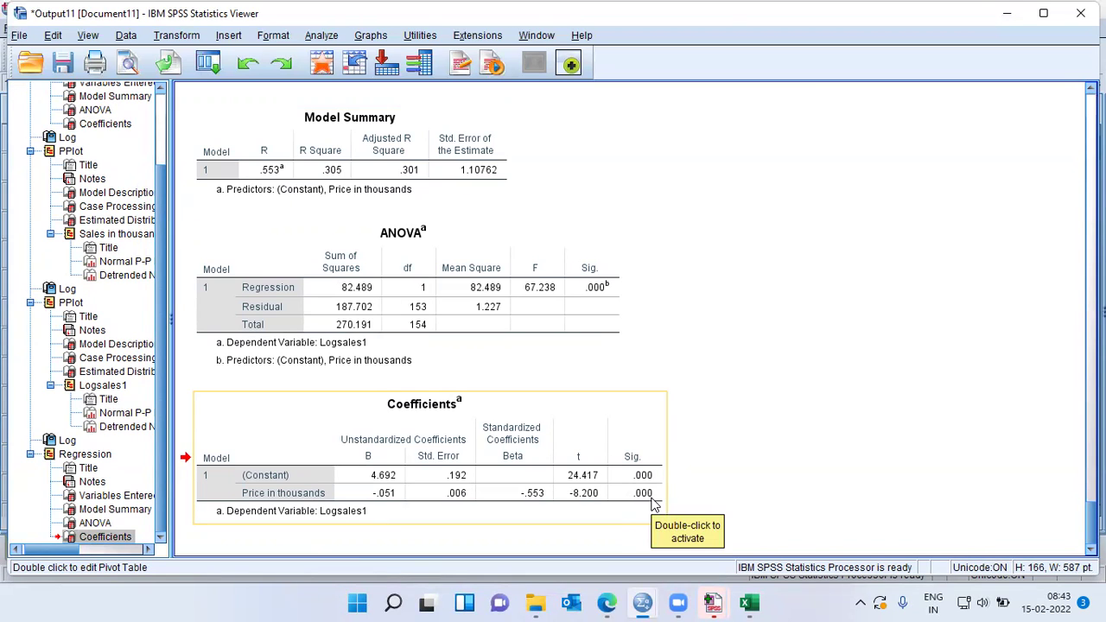
click(711, 497)
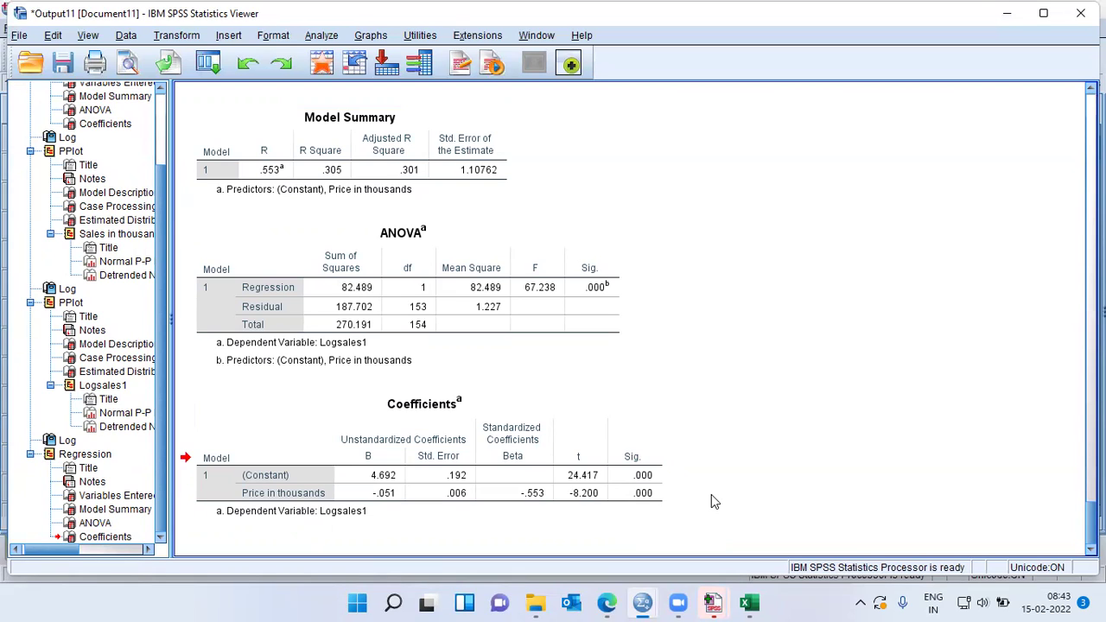
click(572, 508)
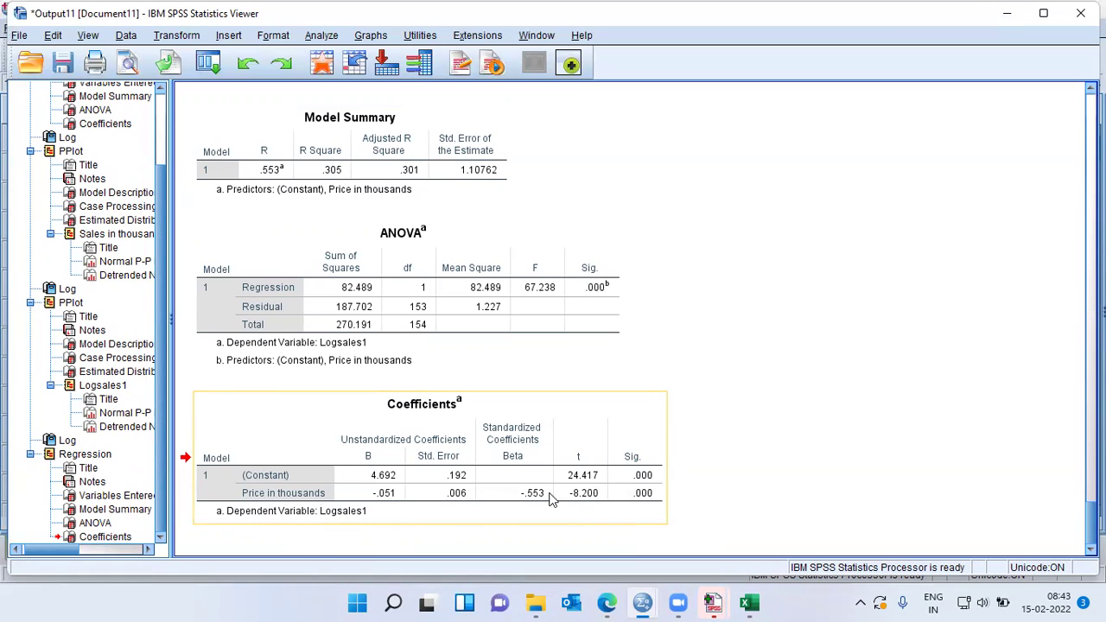
click(766, 503)
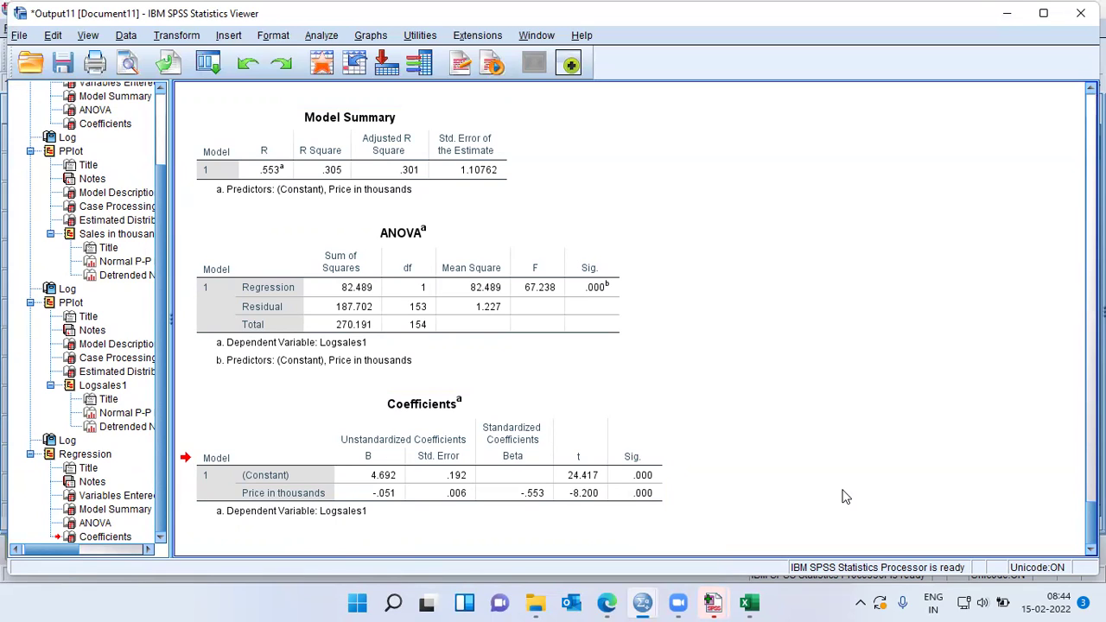
Return to the car_sales.sav data and reopen Linear Regression, keeping Logsales1 as dependent and Price in thousands as predictor
click(643, 604)
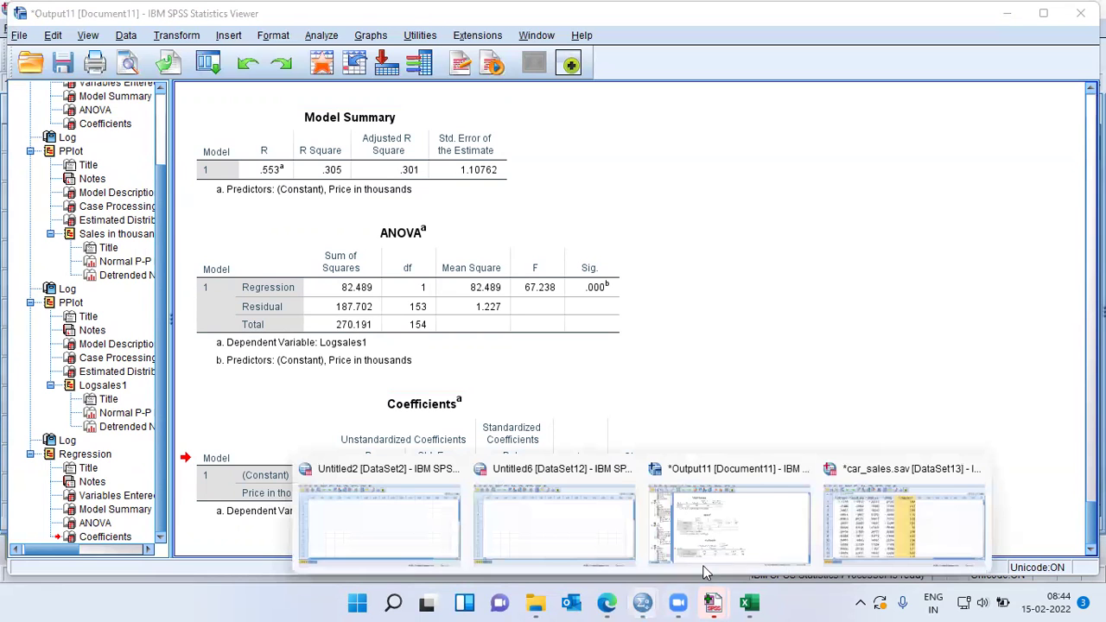
click(894, 519)
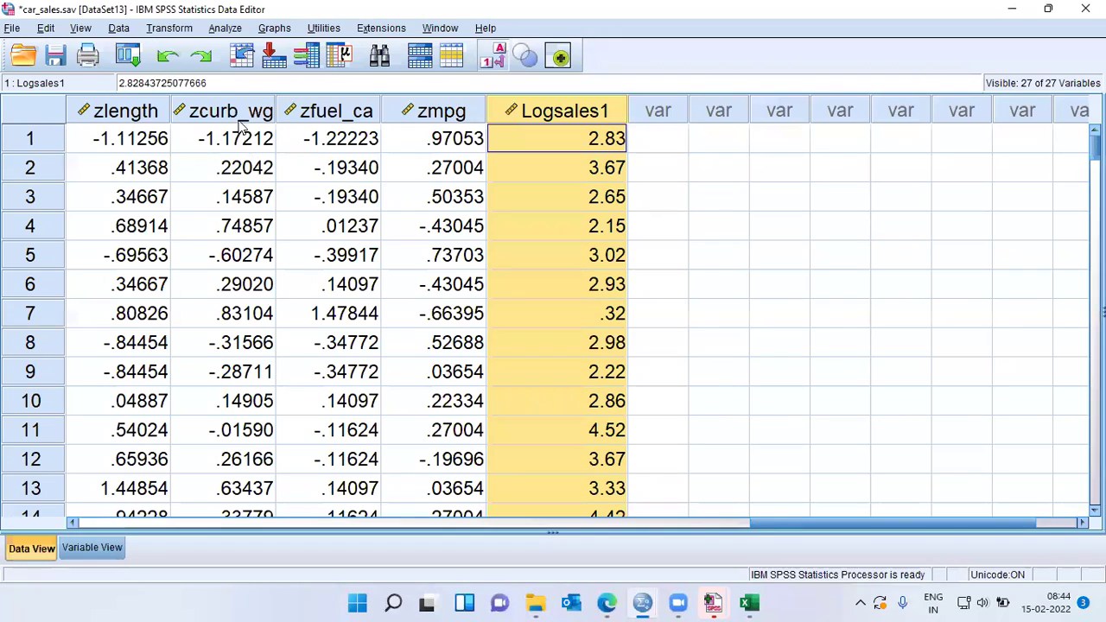
click(225, 29)
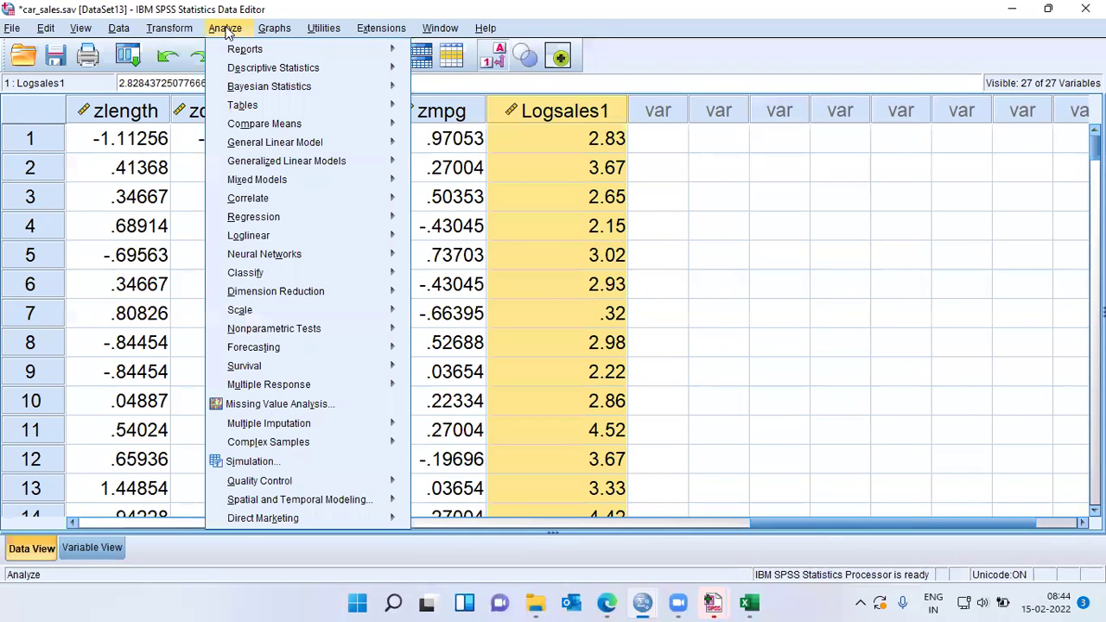
mouse_move(289, 223)
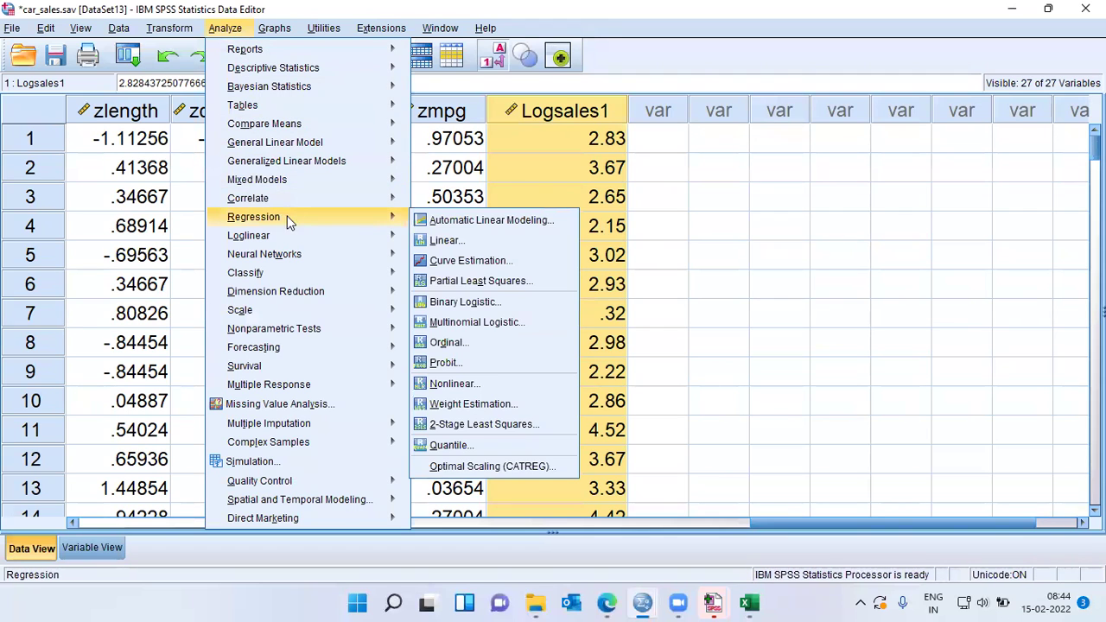
click(493, 243)
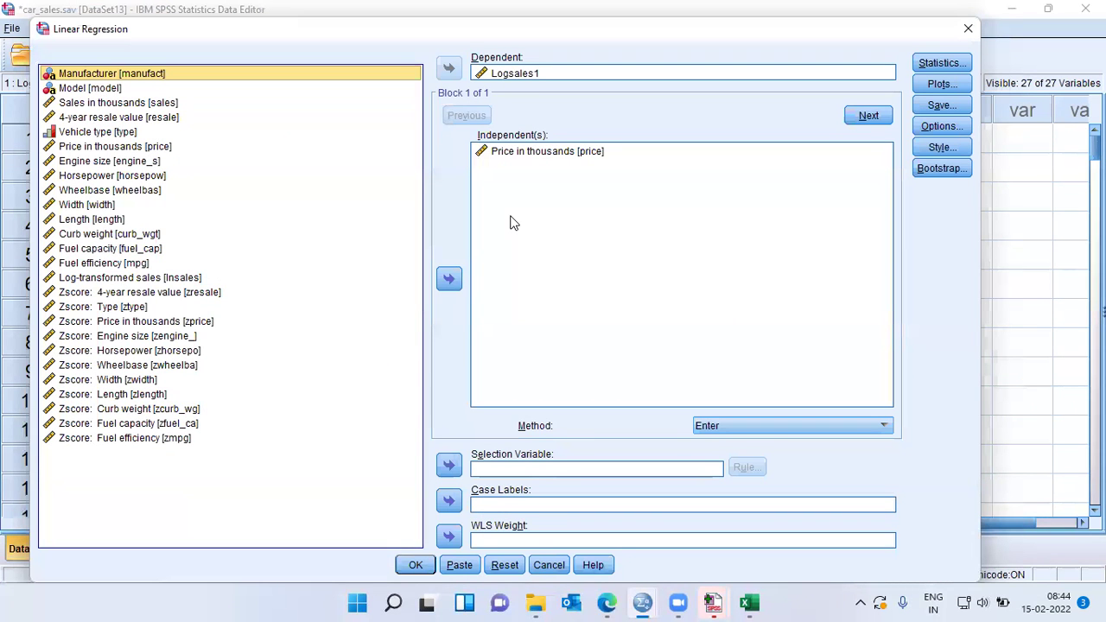
click(507, 149)
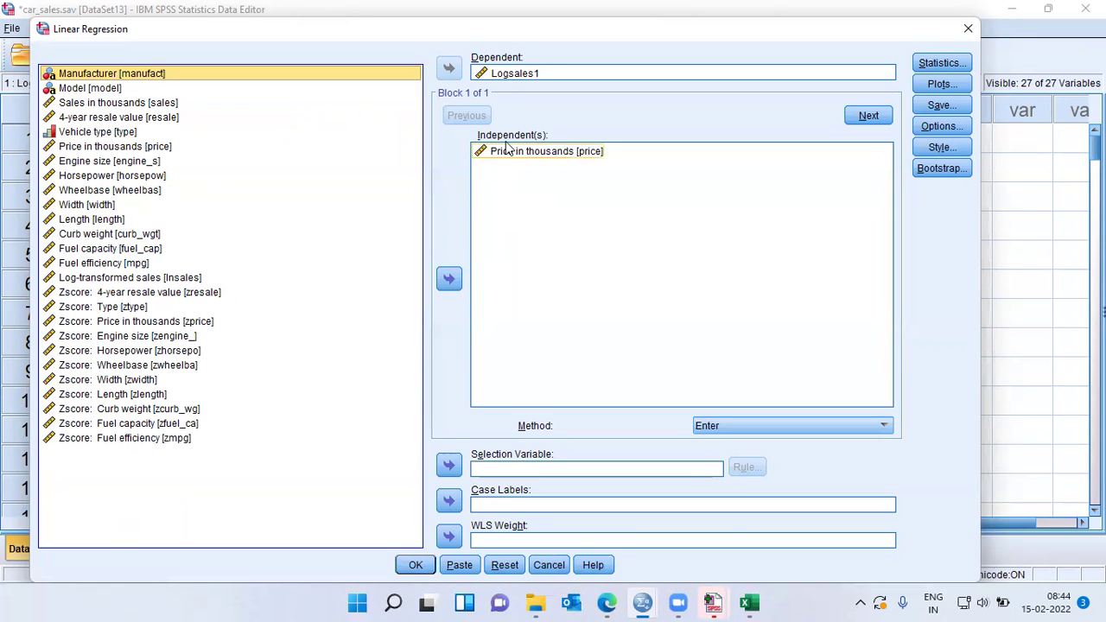
click(512, 74)
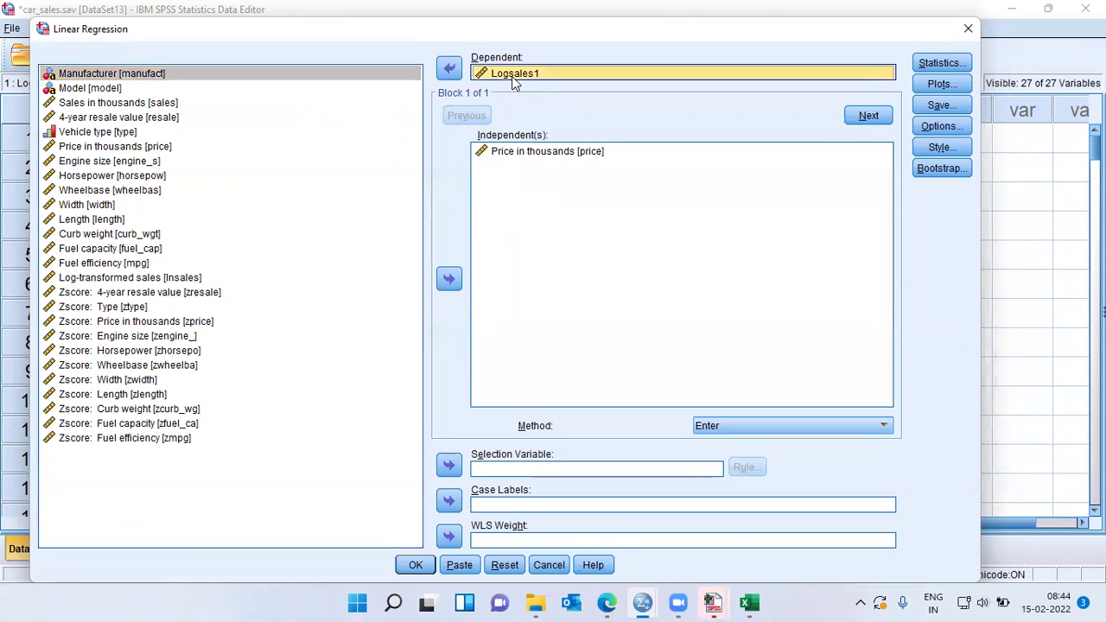
click(524, 165)
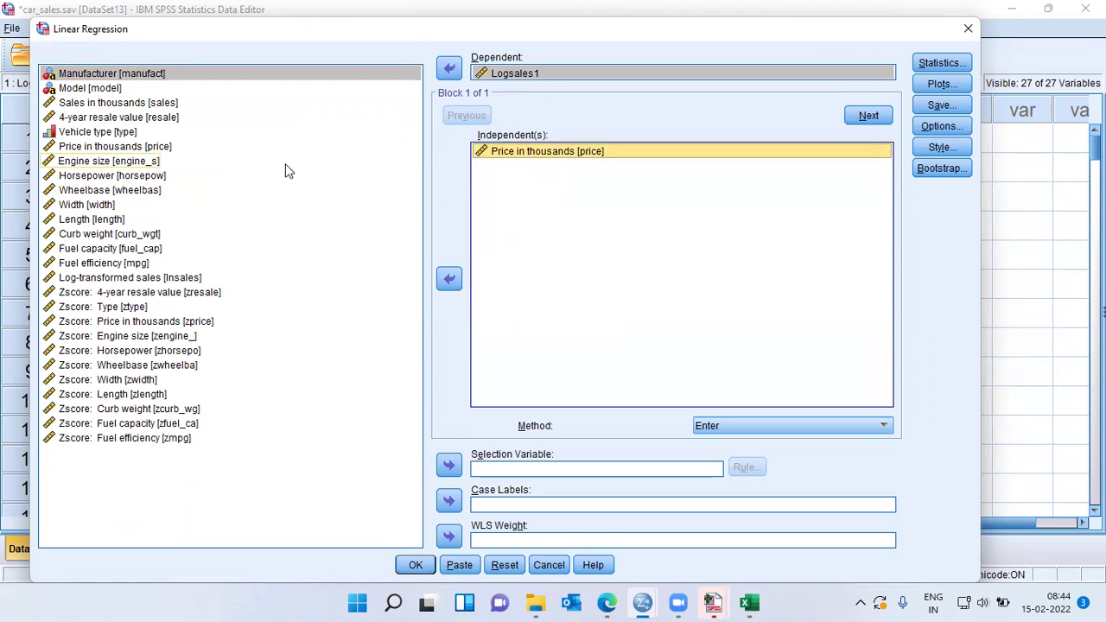
Add Vehicle type, Engine size, Horsepower, Wheelbase, Width, Length, Curb weight, Fuel capacity and Fuel efficiency as further independent variables
click(124, 134)
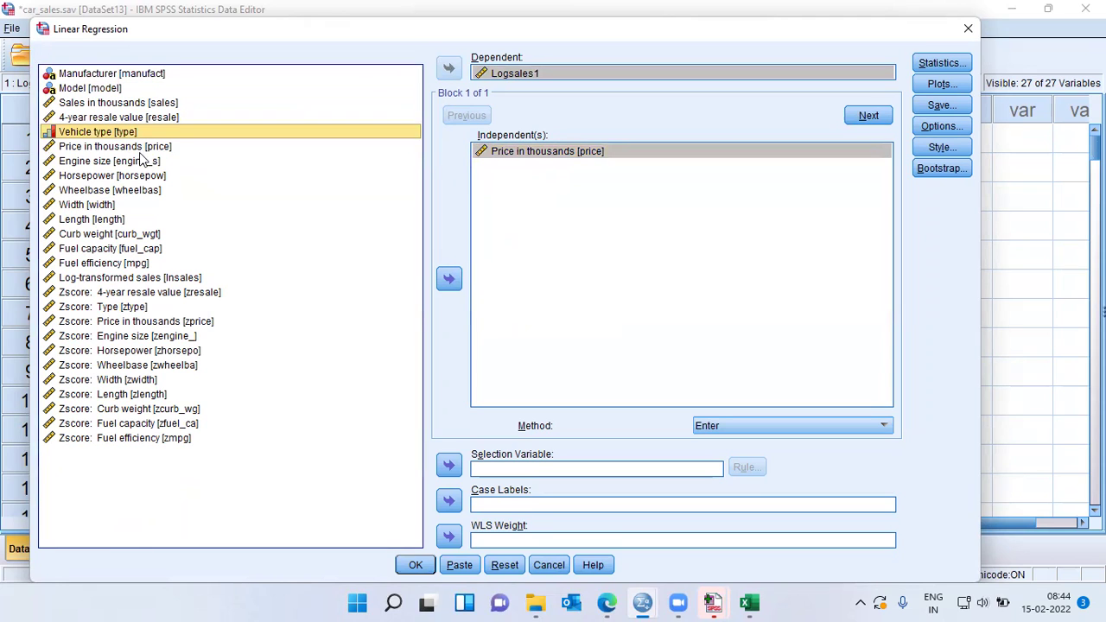
ctrl+click(141, 162)
ctrl+click(128, 177)
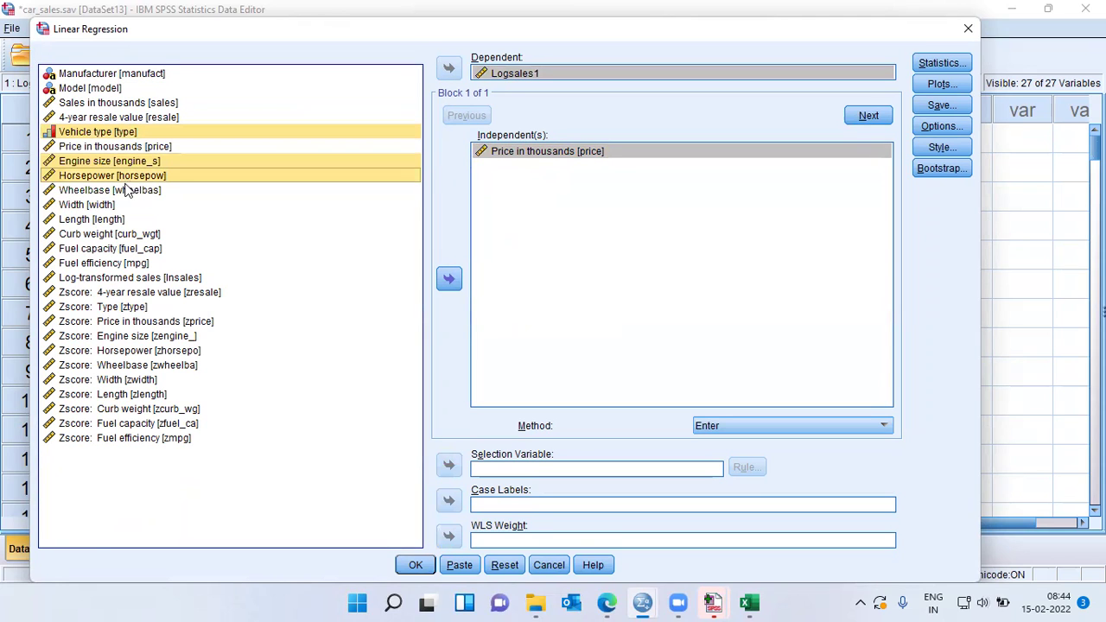
ctrl+click(129, 191)
ctrl+click(113, 205)
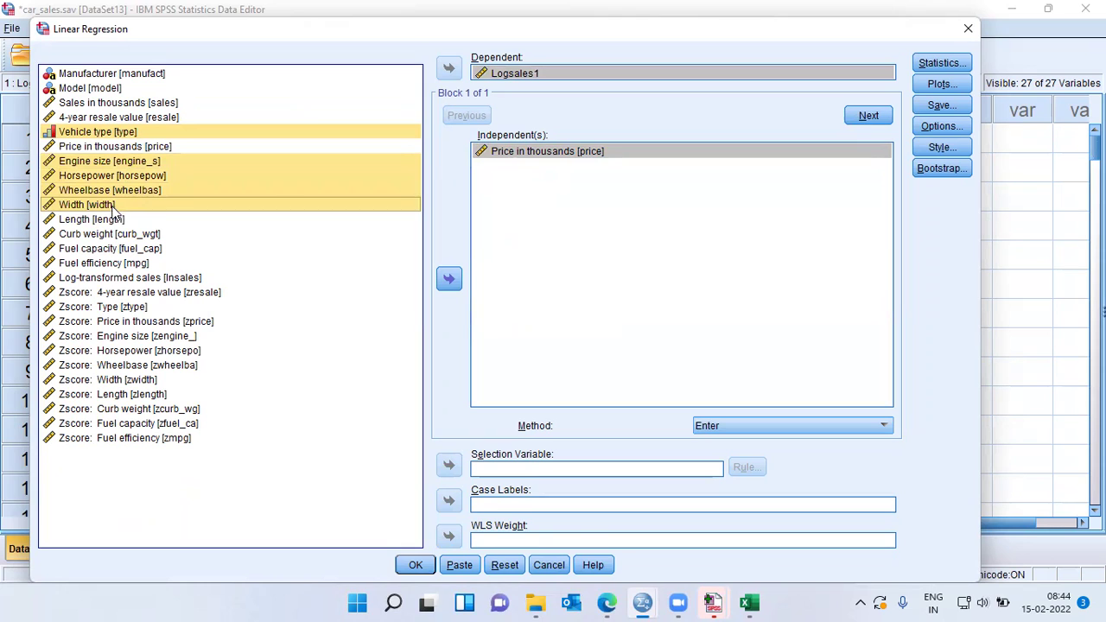
ctrl+click(121, 221)
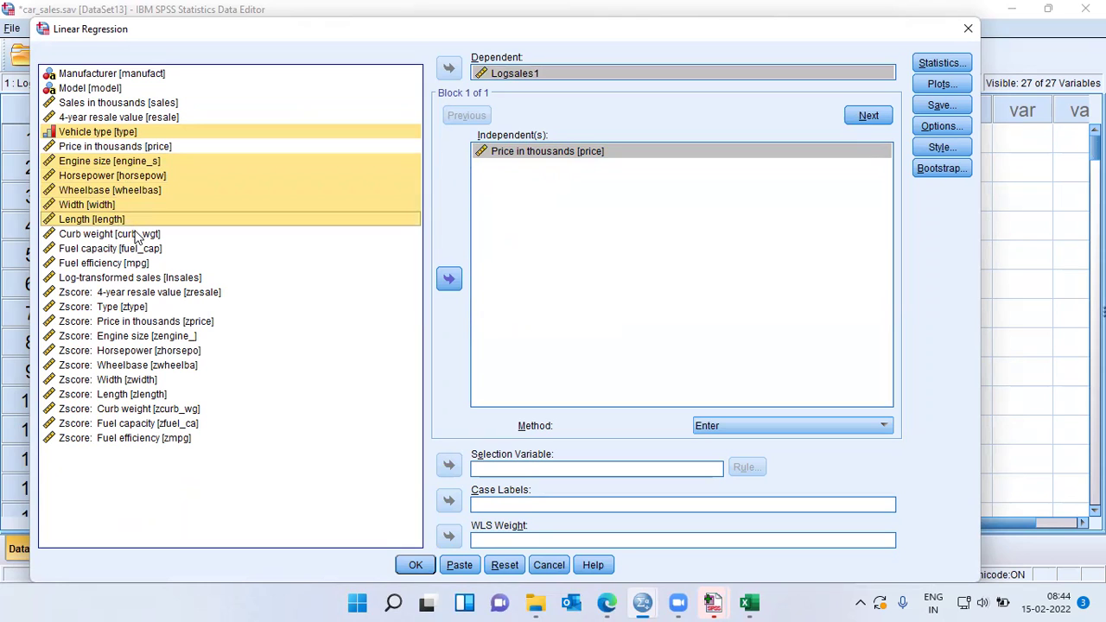
ctrl+click(143, 248)
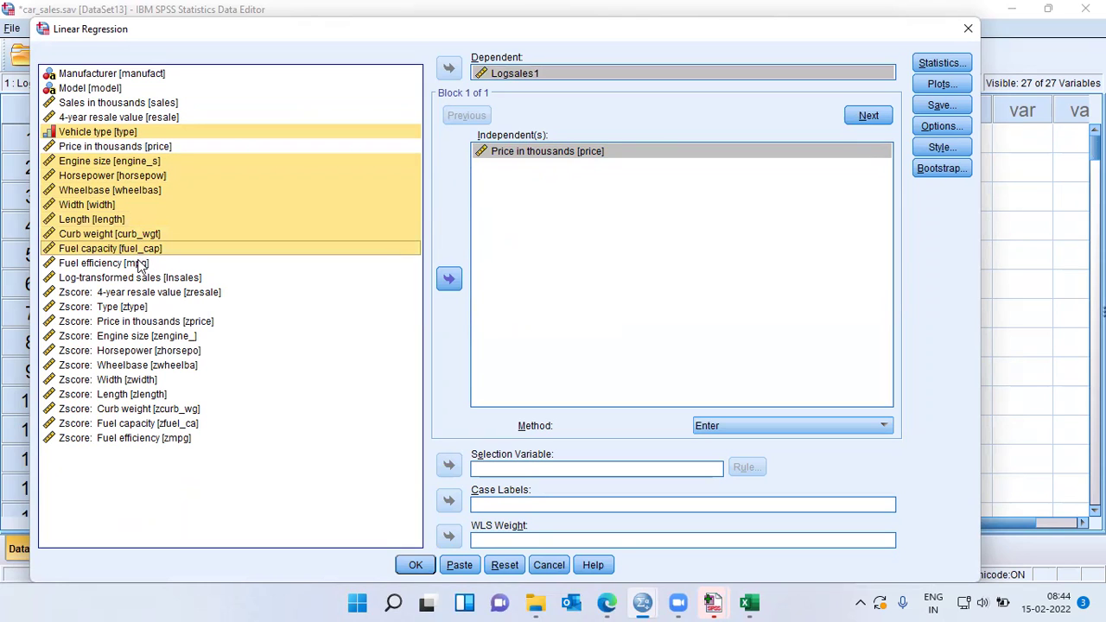
ctrl+click(141, 263)
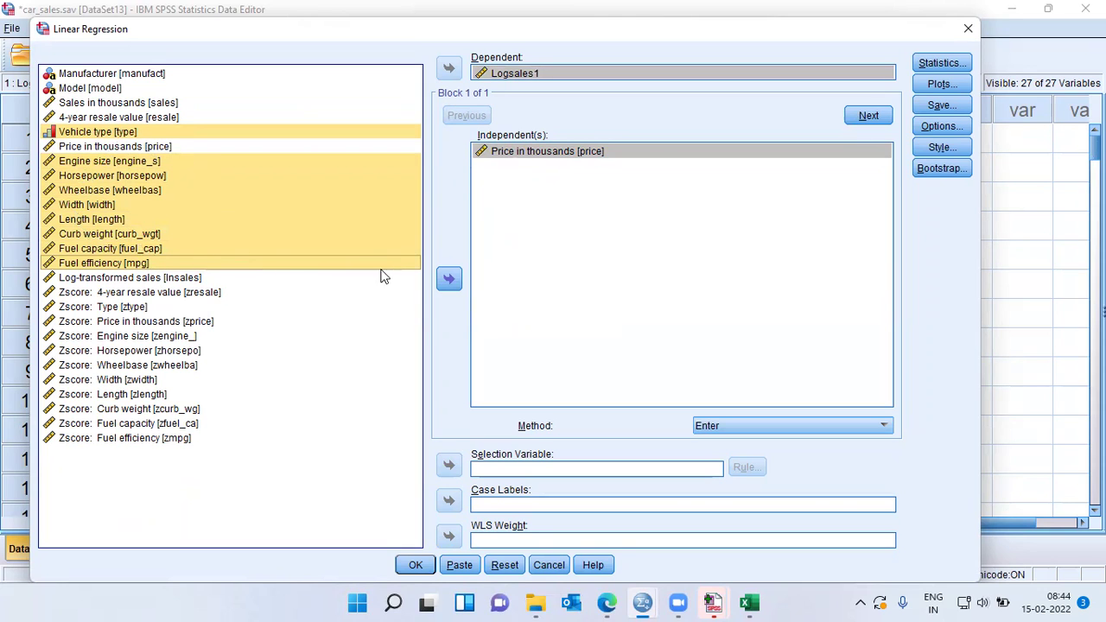
click(448, 281)
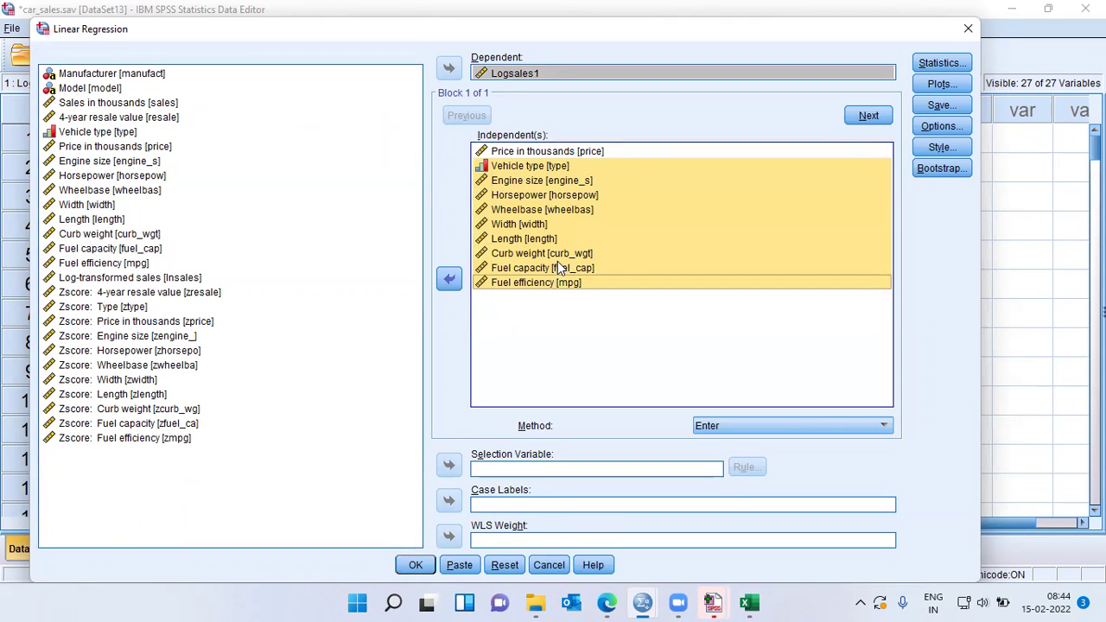
Review the list of independent variables one by one, from Price in thousands down to Fuel efficiency
click(629, 258)
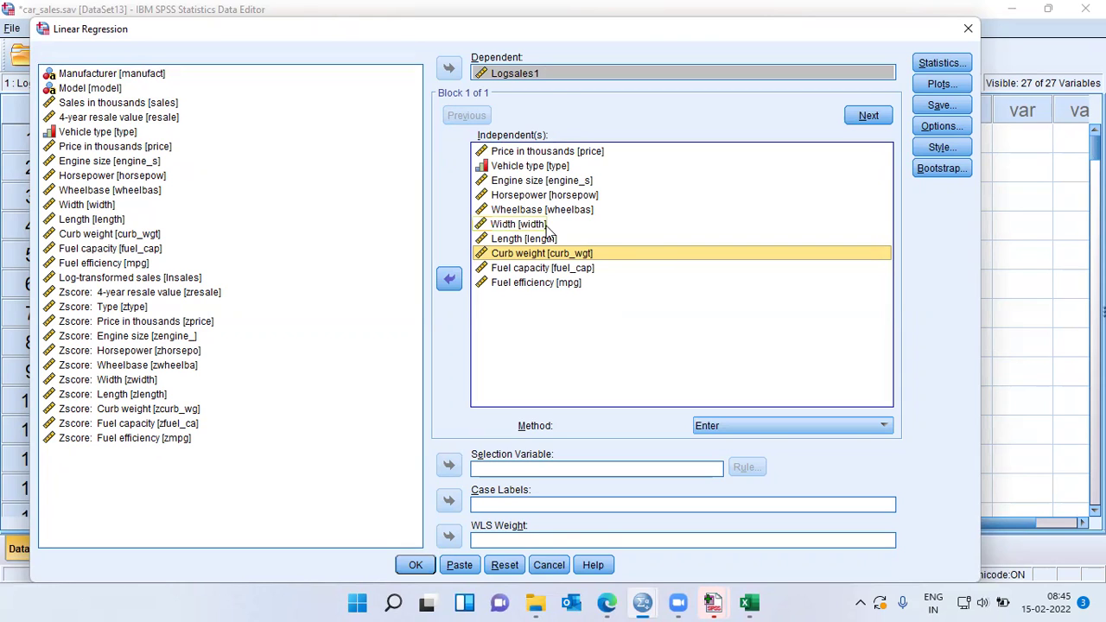
click(588, 181)
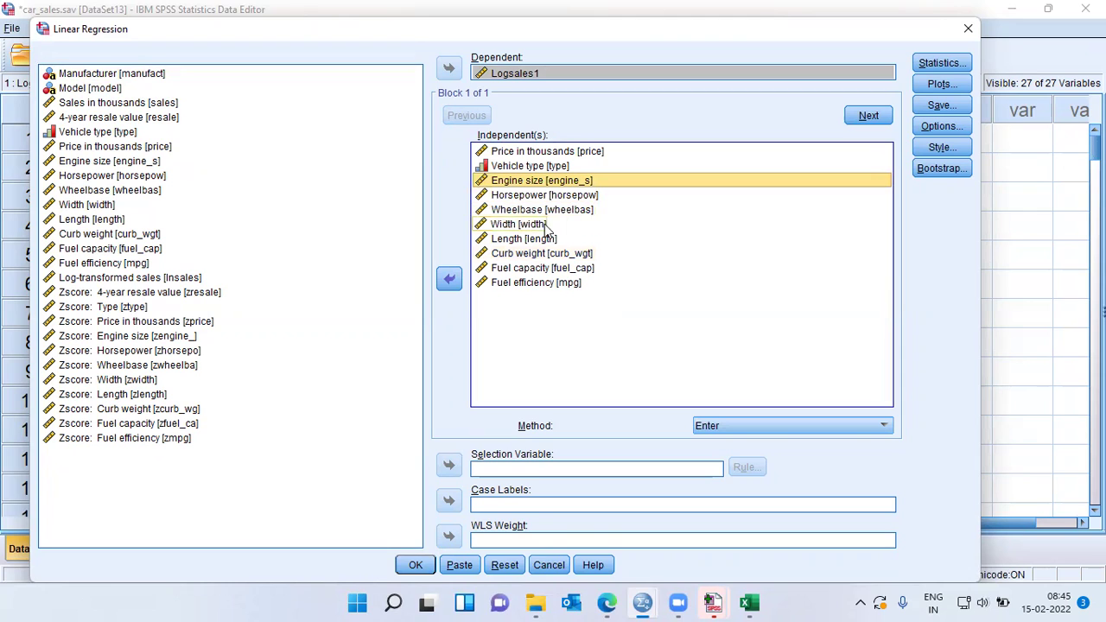
click(593, 152)
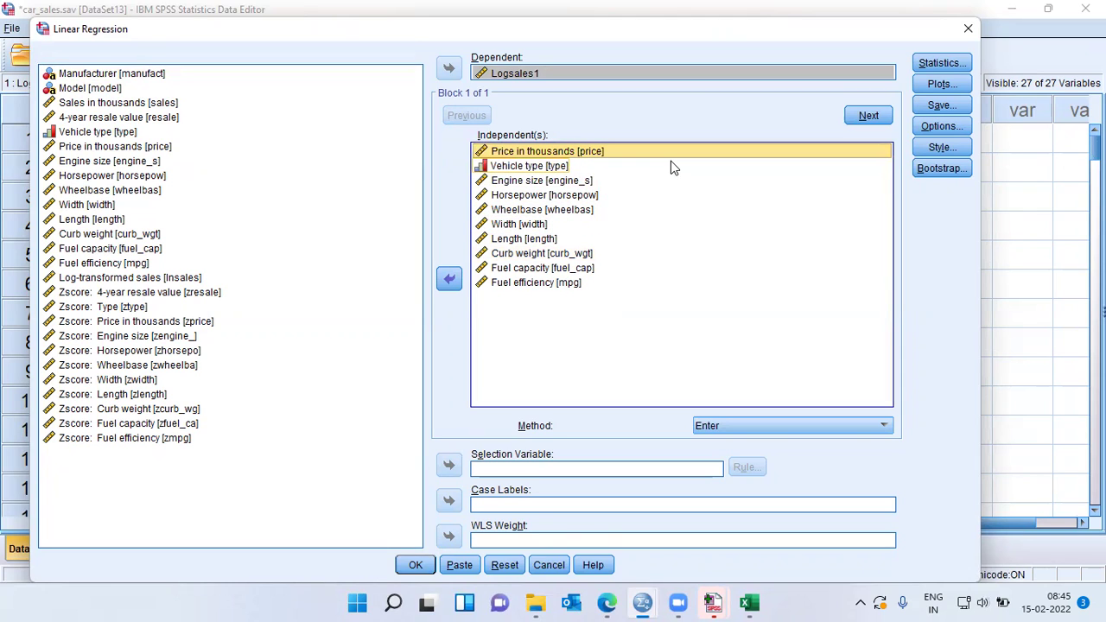
click(670, 163)
key(Down)
key(Down)
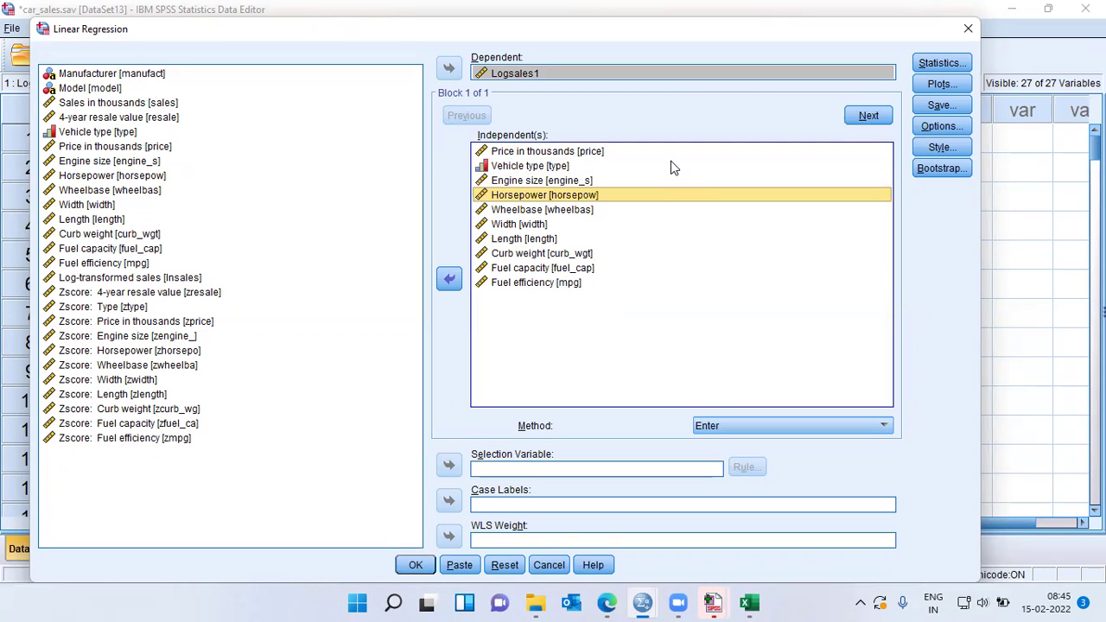
key(Down)
key(Down)
key(Down)
key(Down)
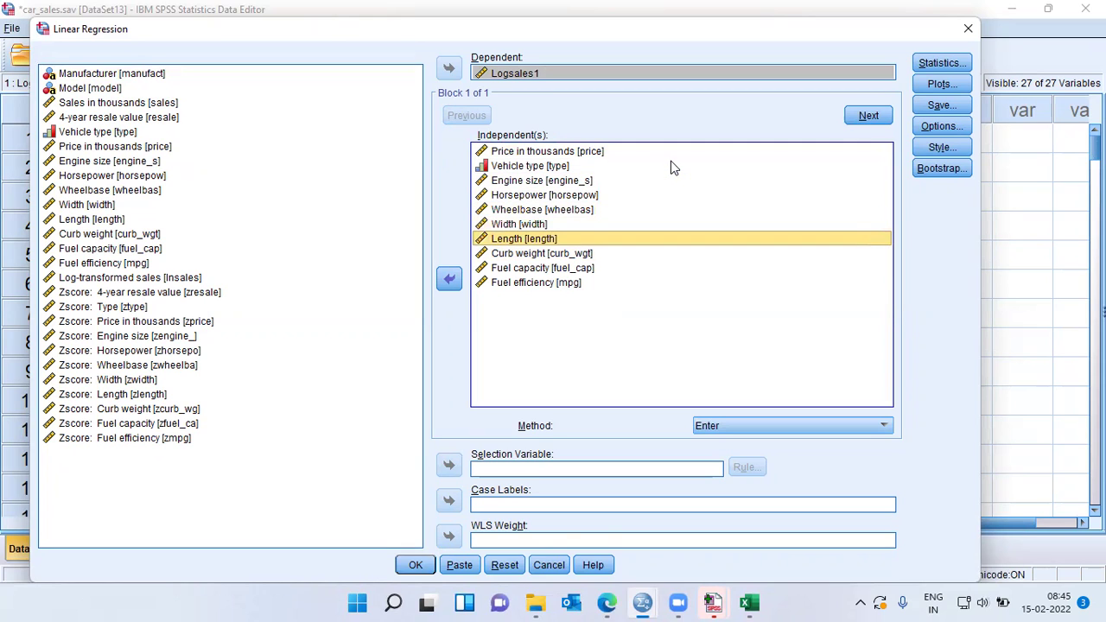
key(Down)
key(Down)
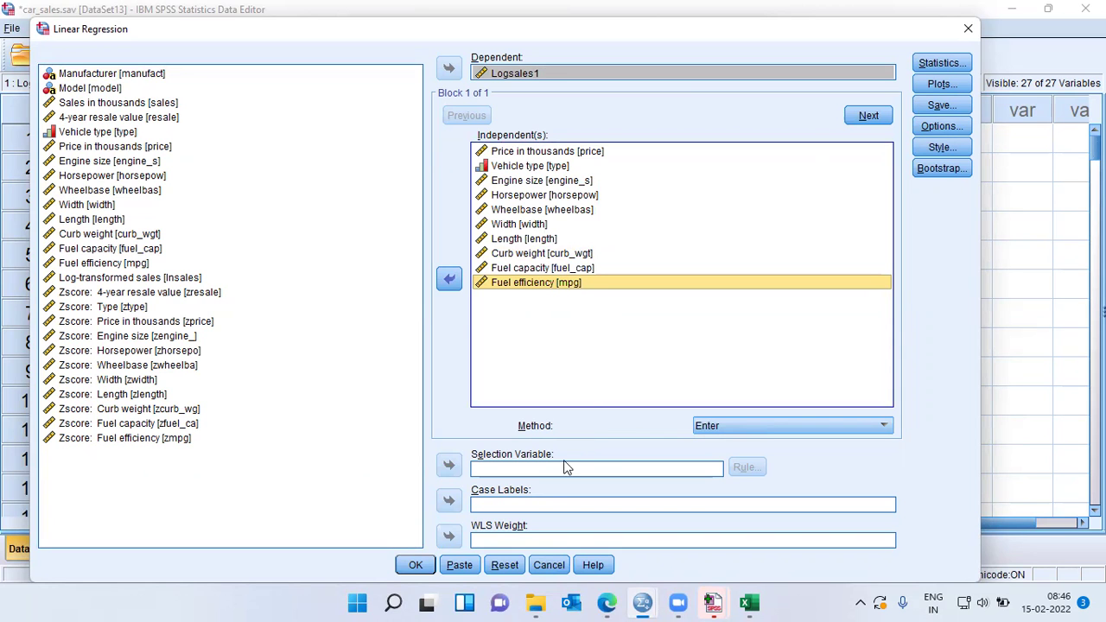
Run the multiple regression of Logsales1 on all listed predictors and check the entered variables and R Square
click(415, 566)
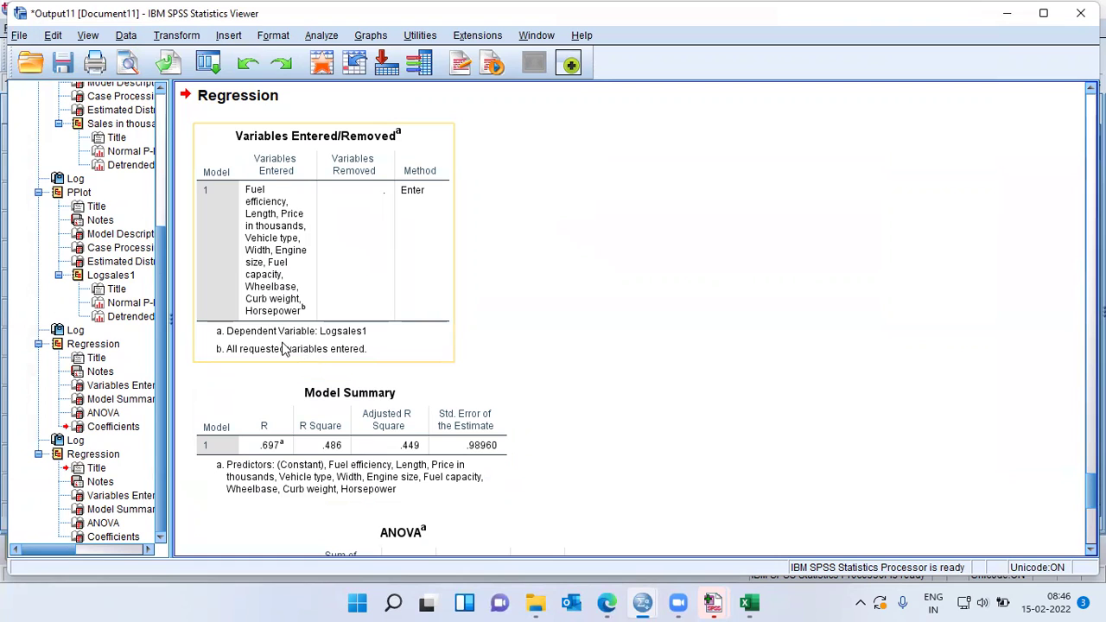
click(356, 347)
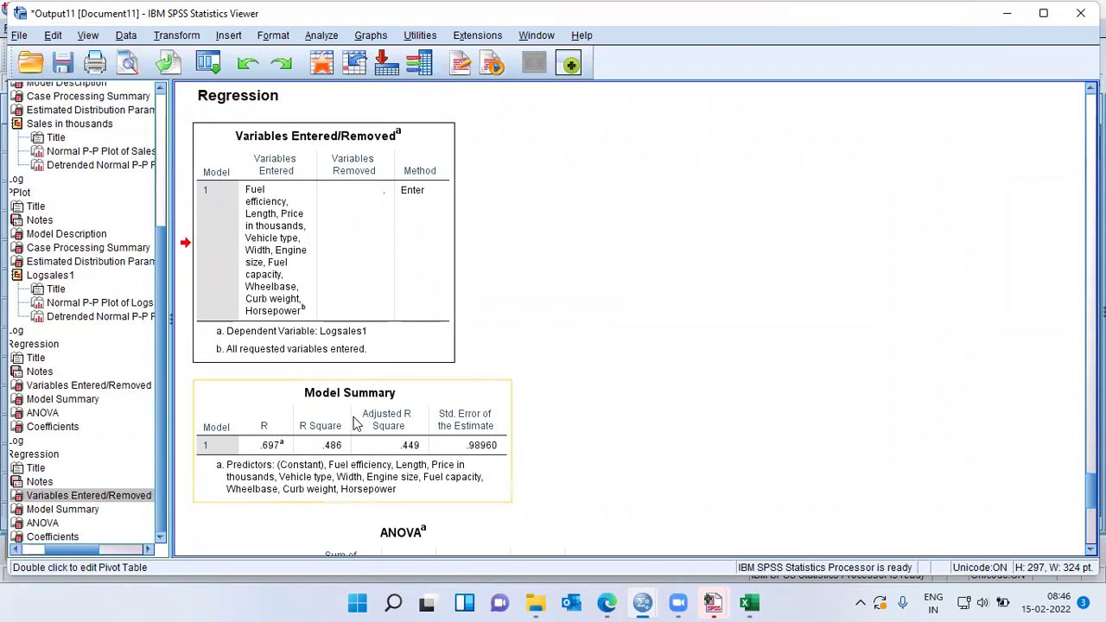
click(328, 459)
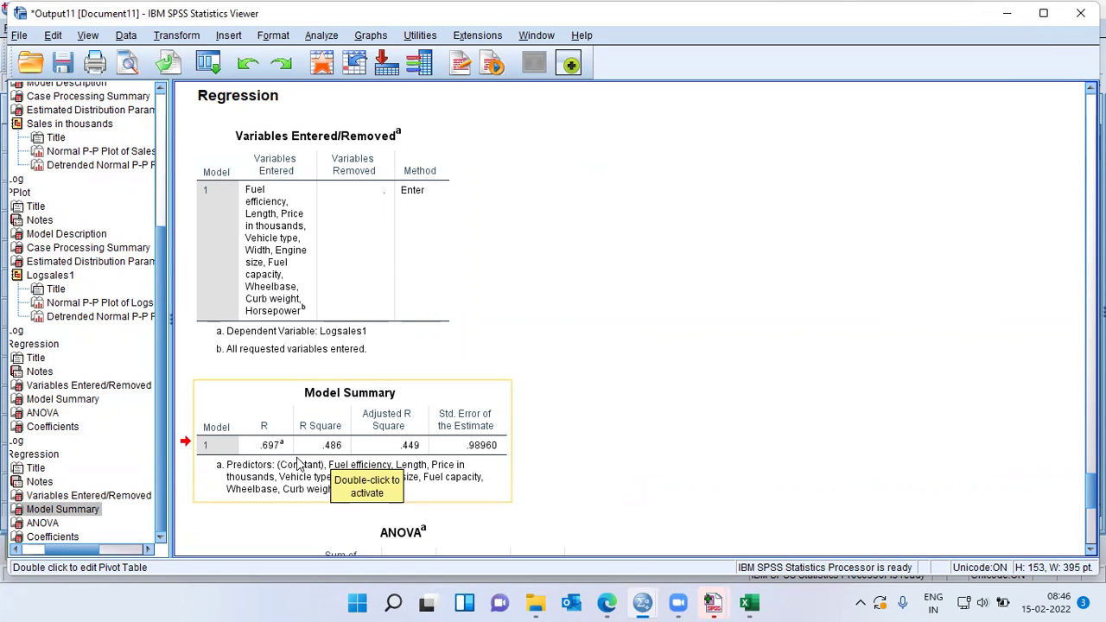
Compare the R Square of the price-only Logsales1 regression with that of the multiple-predictor regression
click(43, 402)
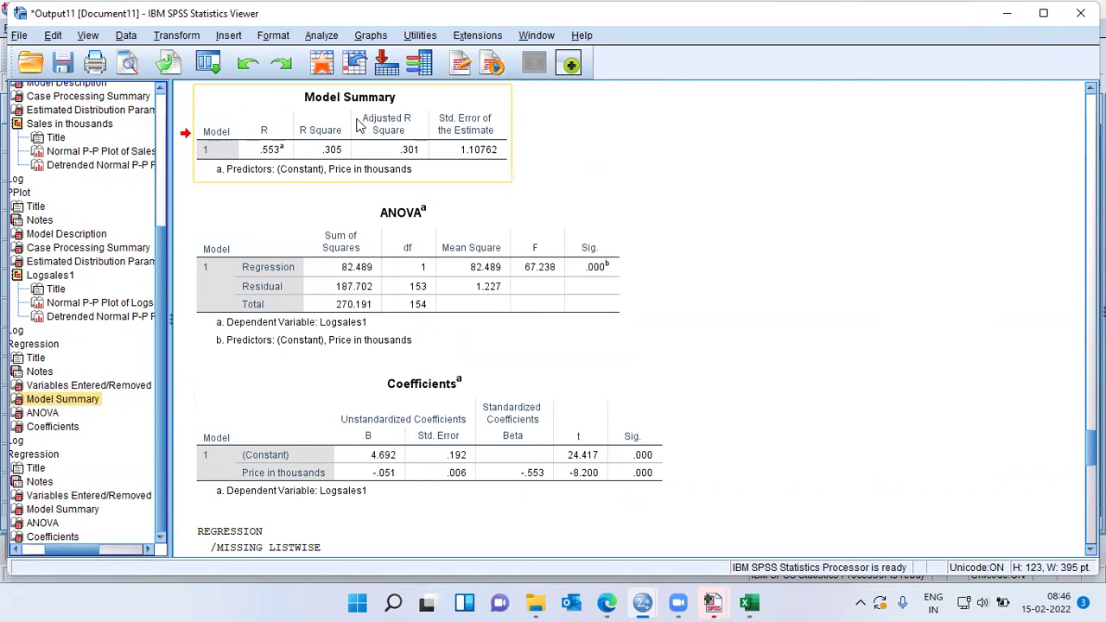
click(337, 160)
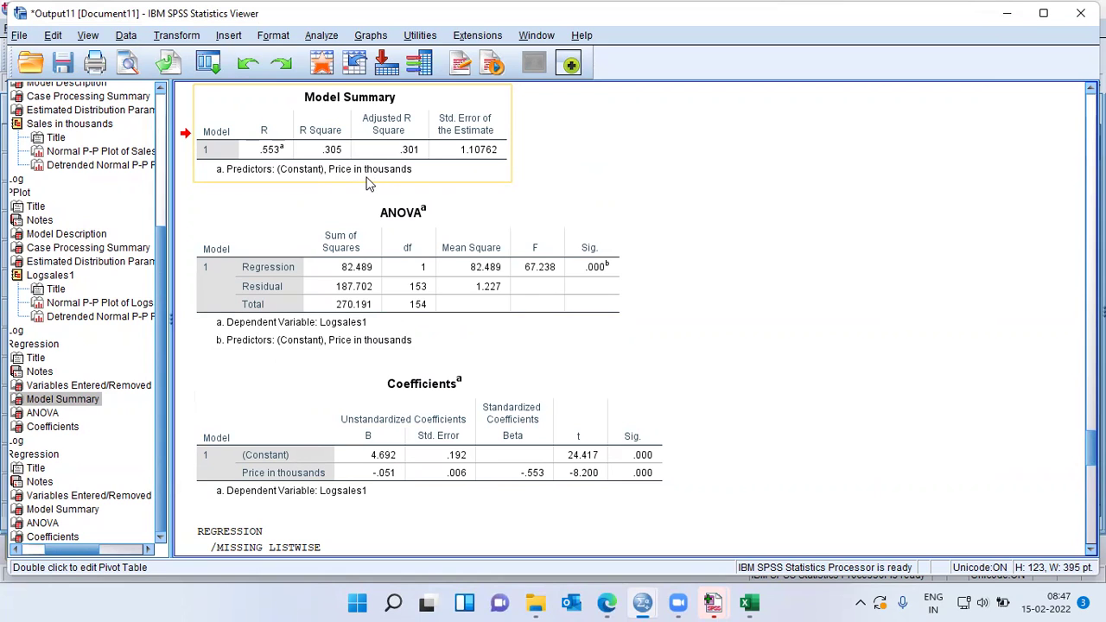
click(54, 510)
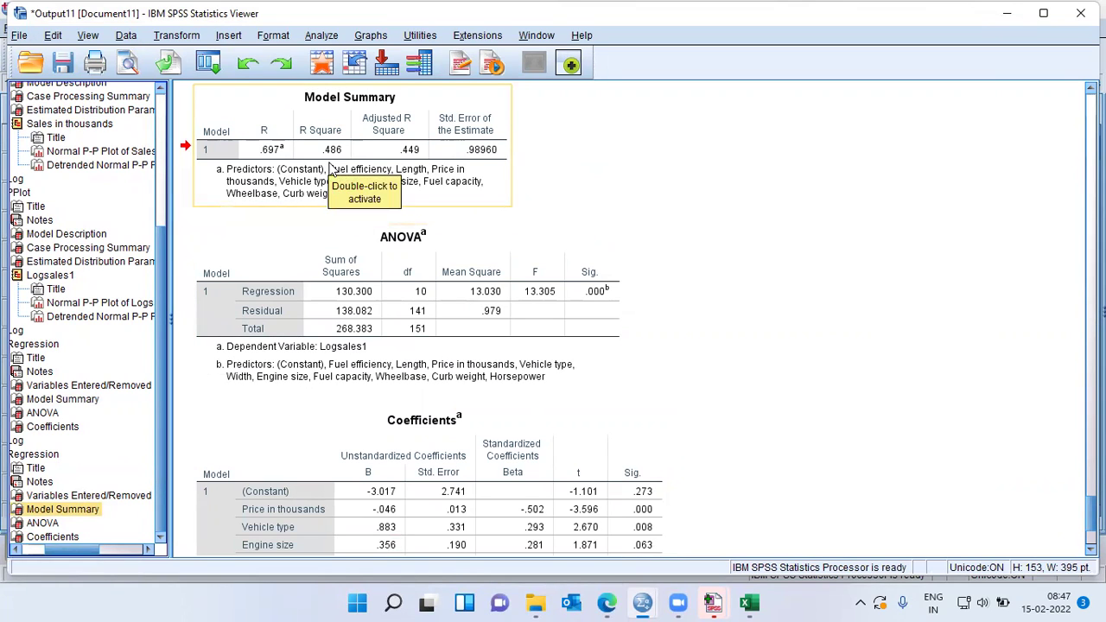
Check the overall significance of the ten-predictor Logsales1 regression in its ANOVA table
click(563, 203)
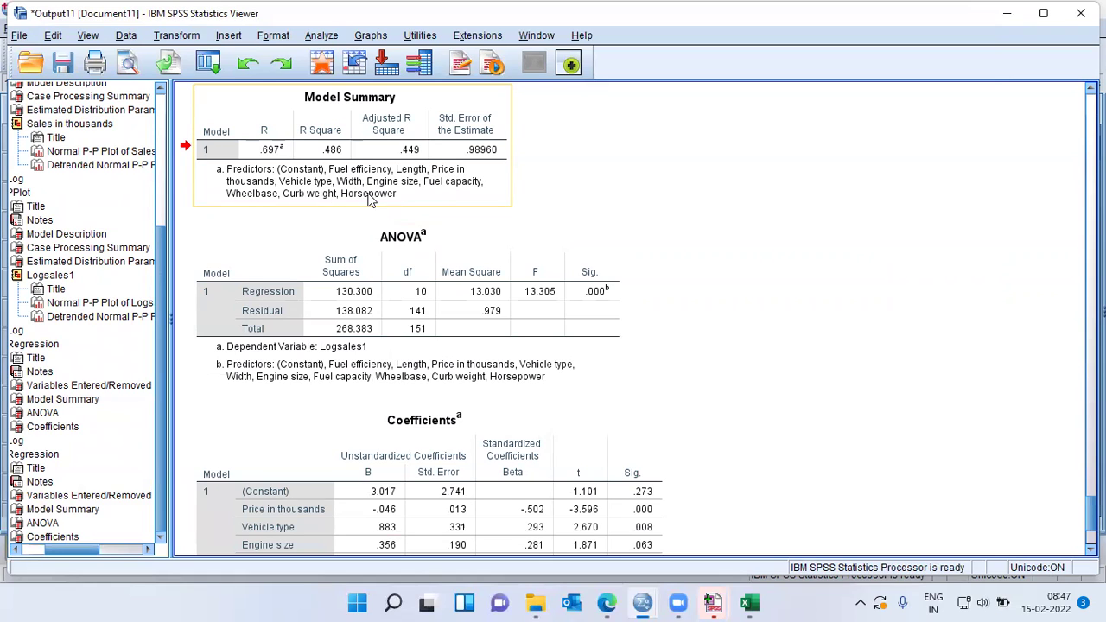
click(608, 305)
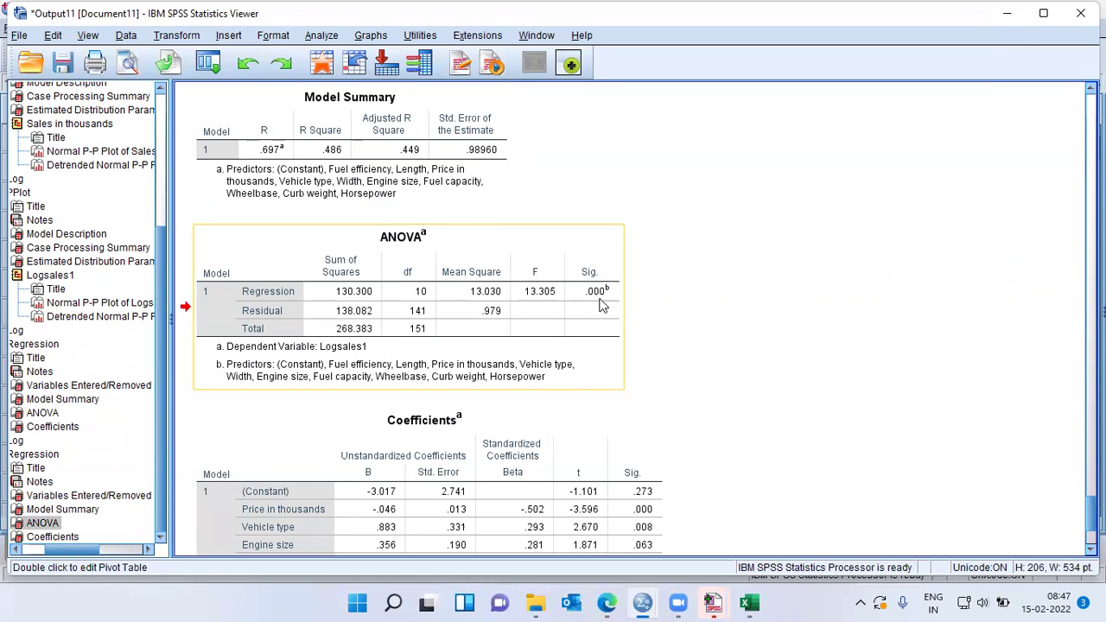
click(646, 298)
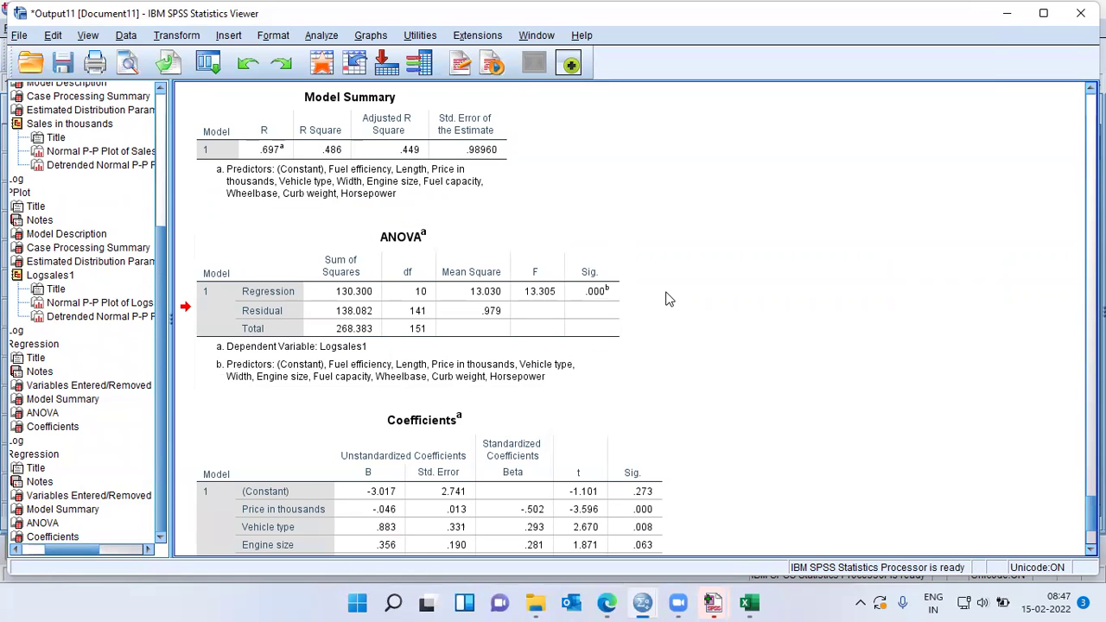
Examine the Sig. value of each predictor in the multiple regression's Coefficients table and relate them to the ANOVA significance
scroll(652, 332, down, 3)
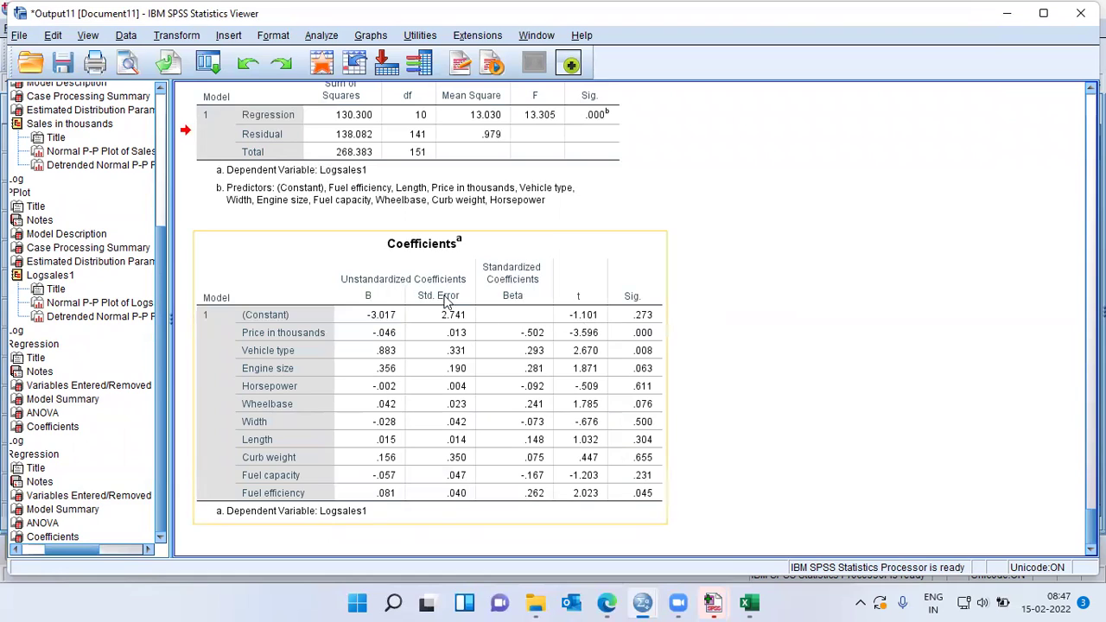
click(406, 265)
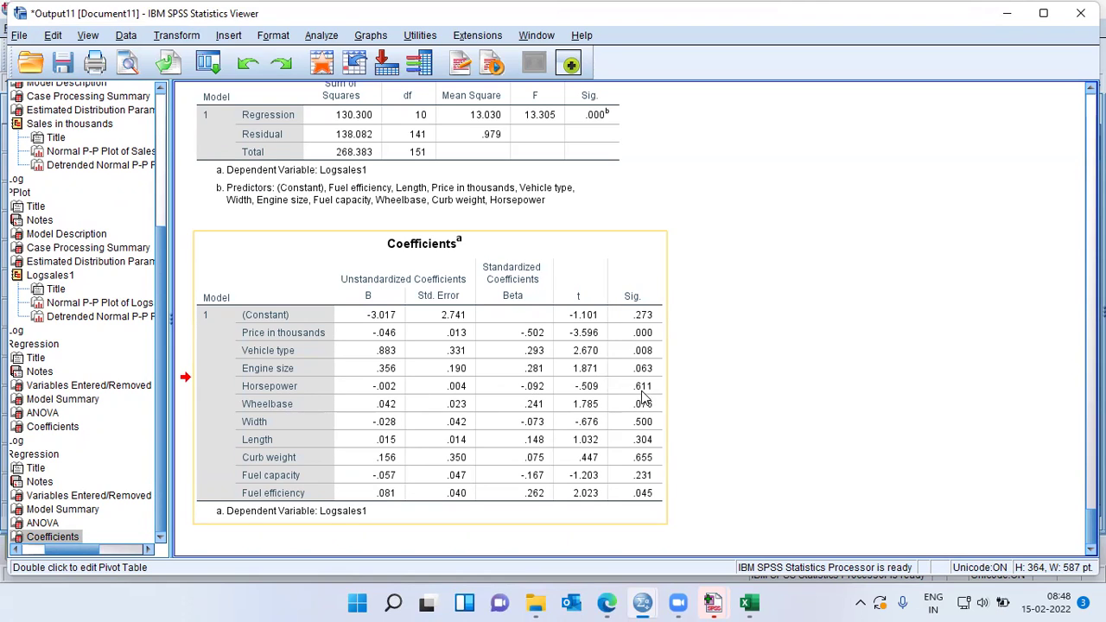
click(654, 396)
click(657, 395)
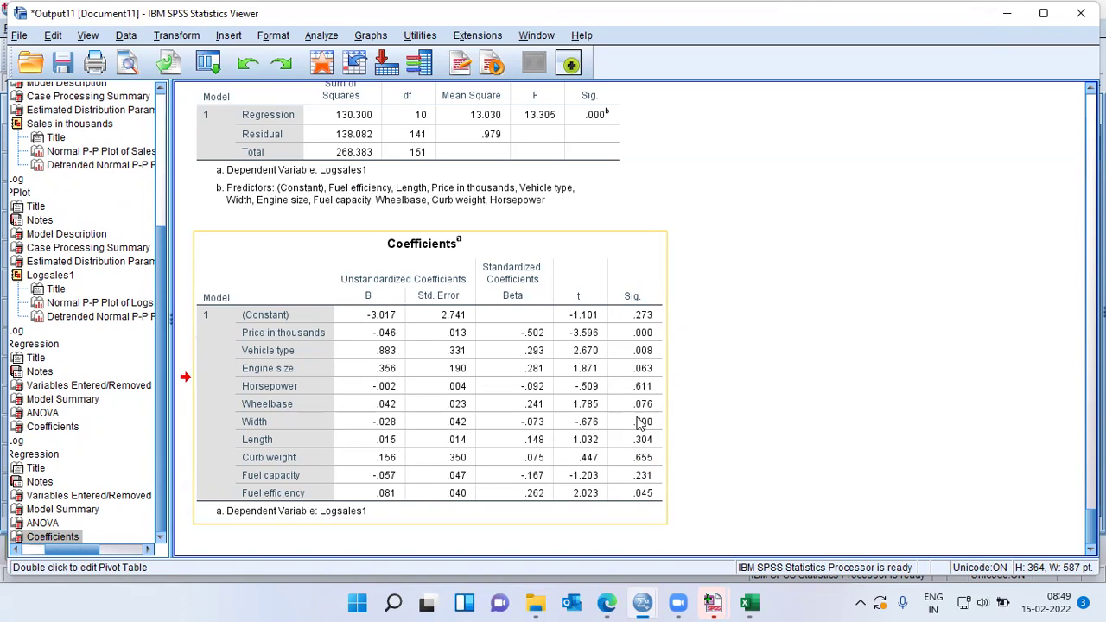
click(691, 461)
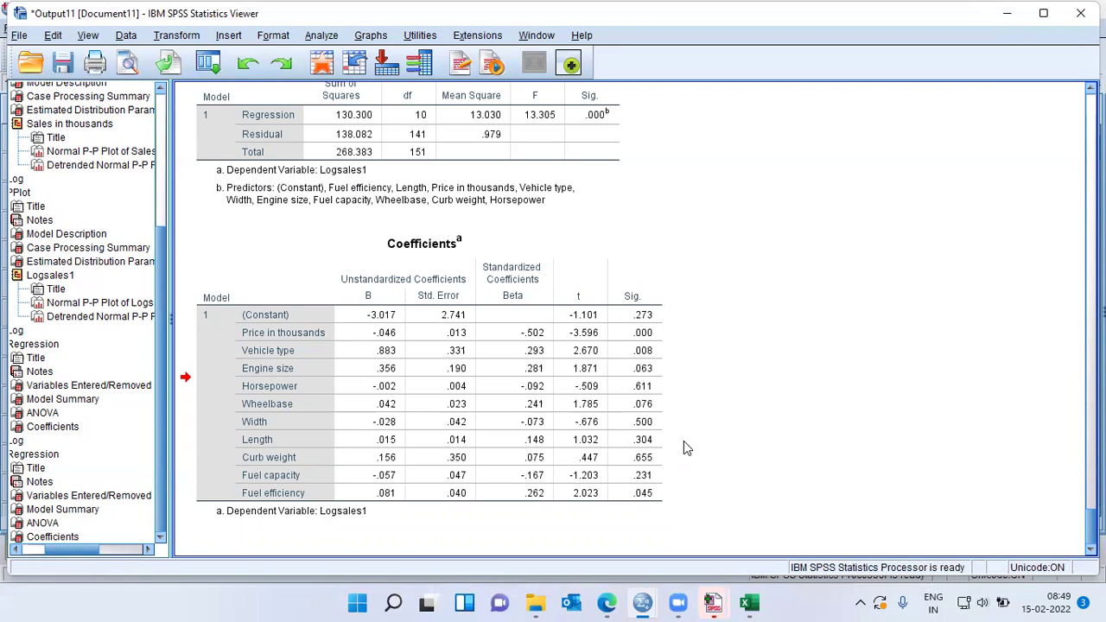
scroll(683, 440, up, 5)
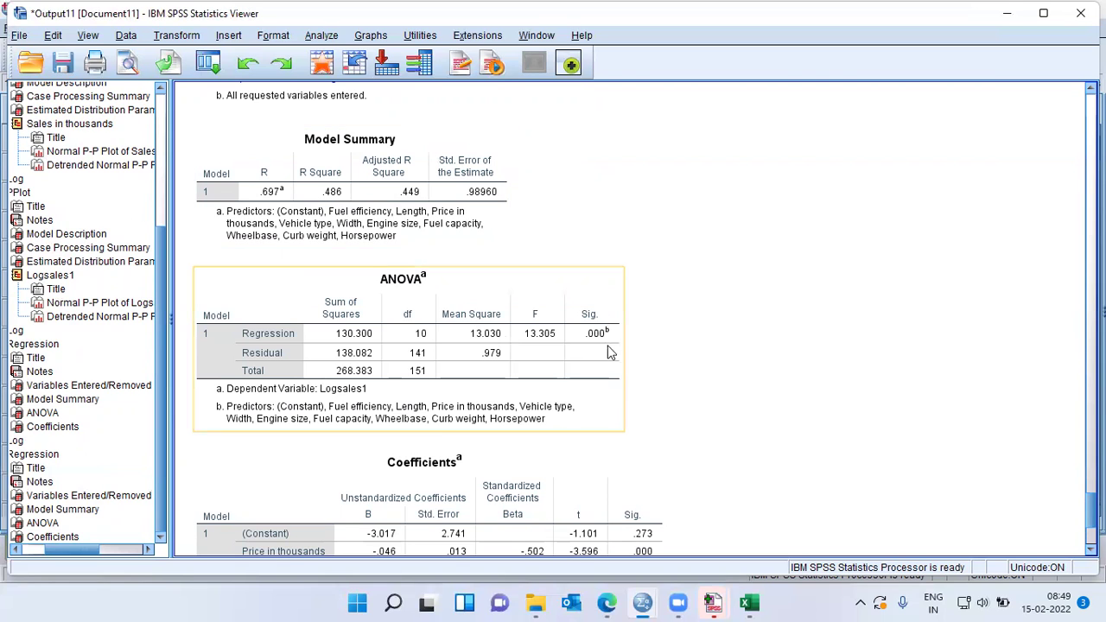
scroll(610, 351, down, 5)
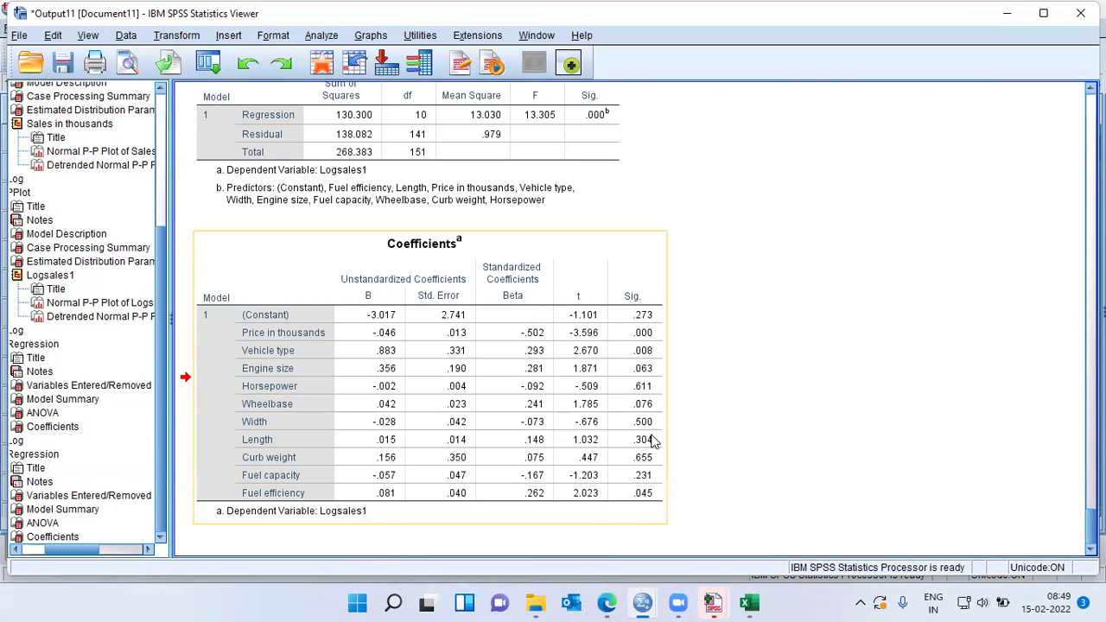
click(656, 479)
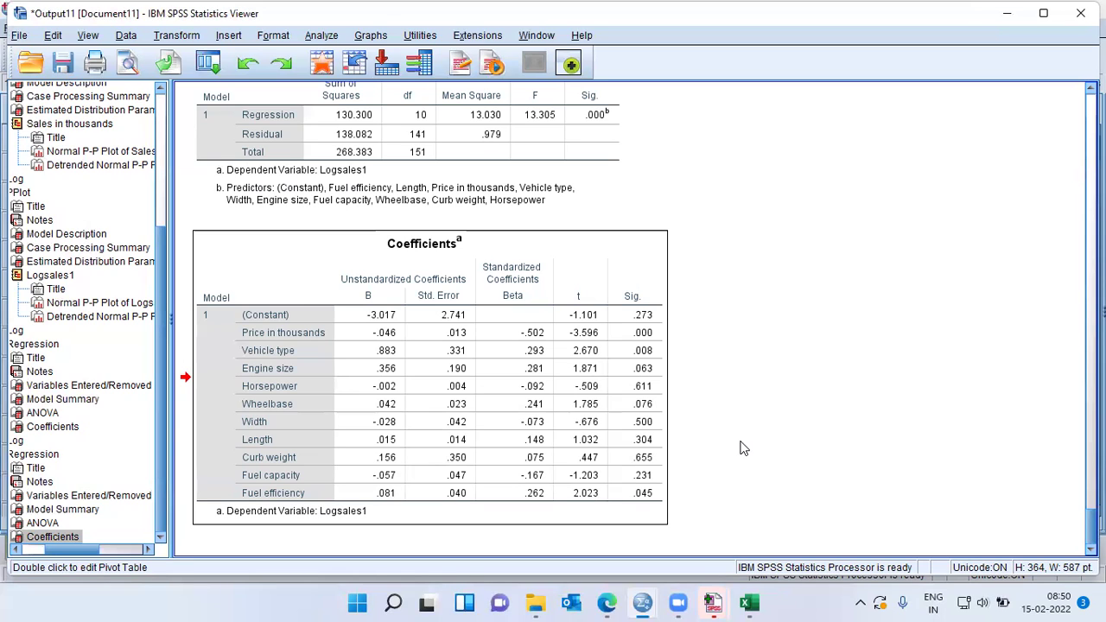
Compare the unstandardized B column with the standardized Beta column across the predictors in the Coefficients table
click(627, 424)
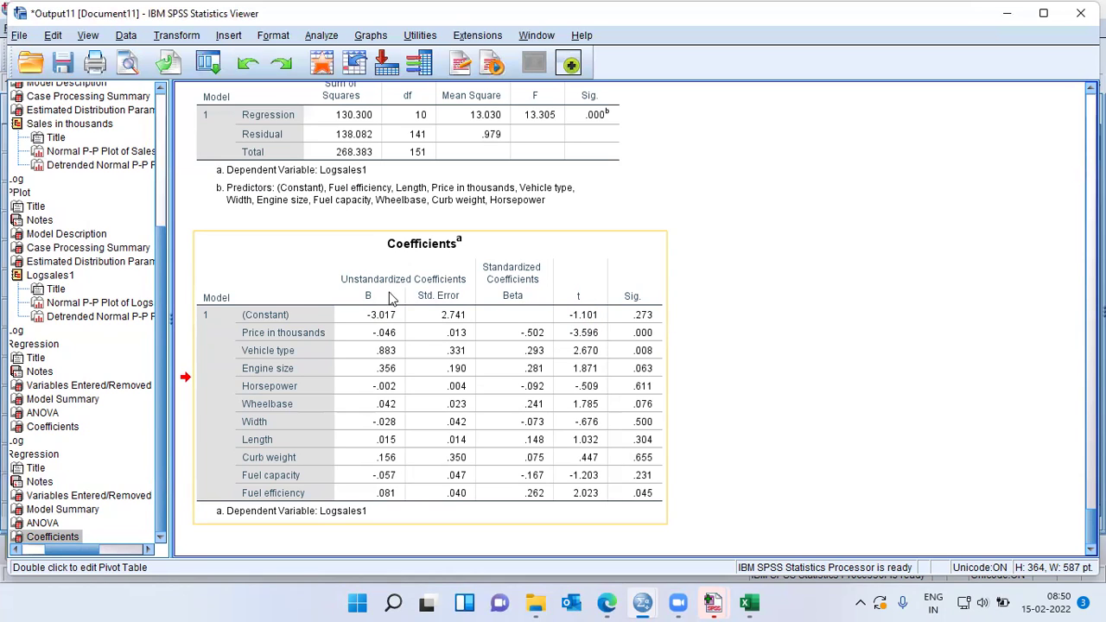
click(534, 303)
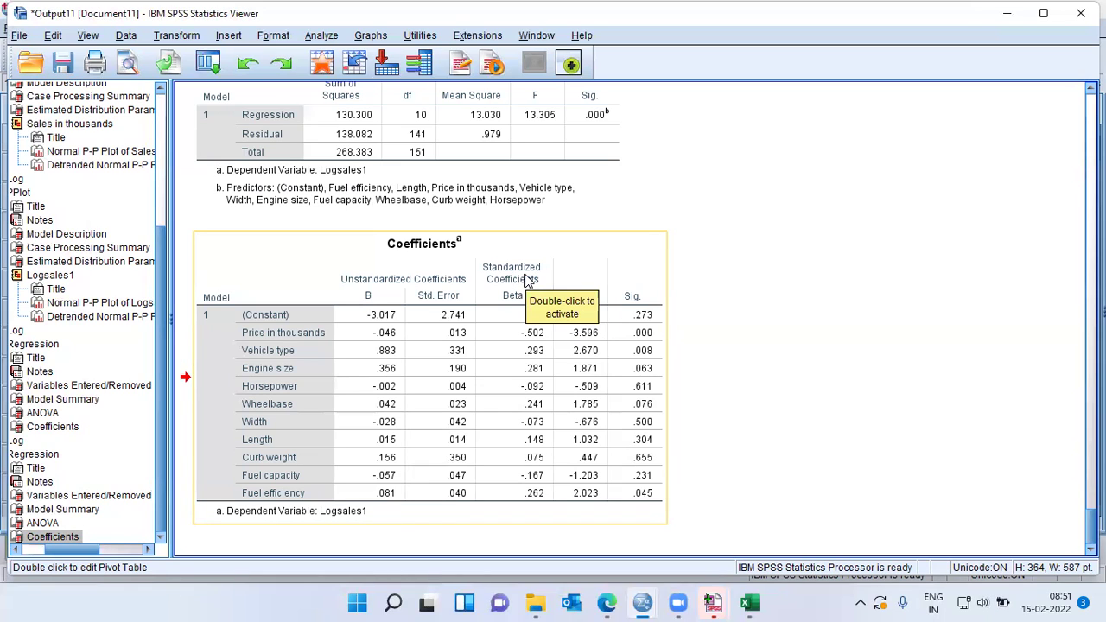
click(527, 280)
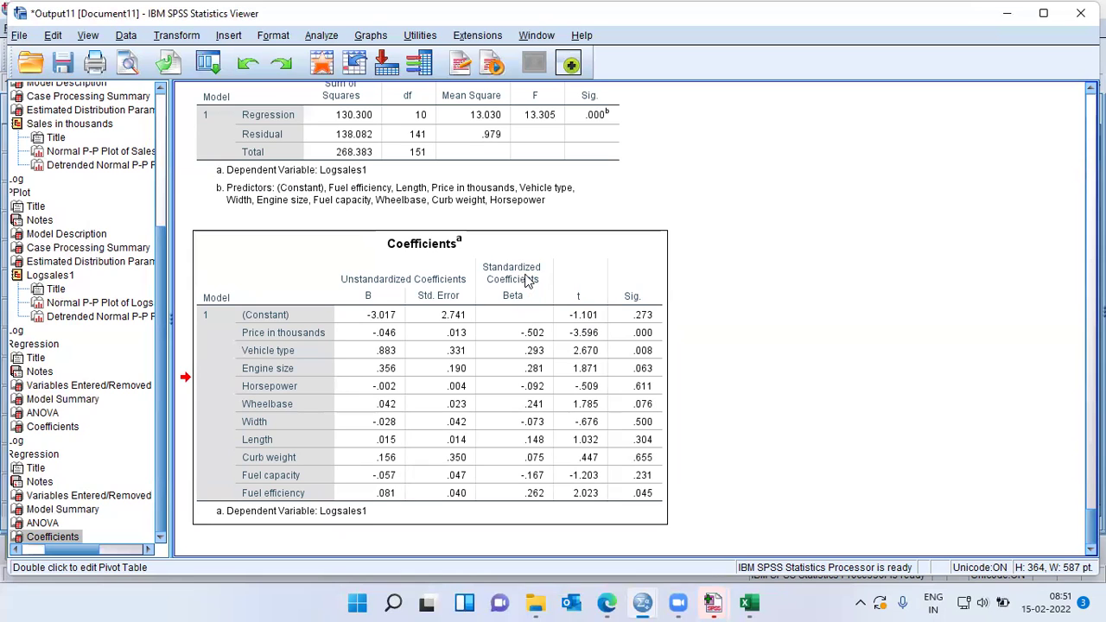
click(530, 282)
click(313, 392)
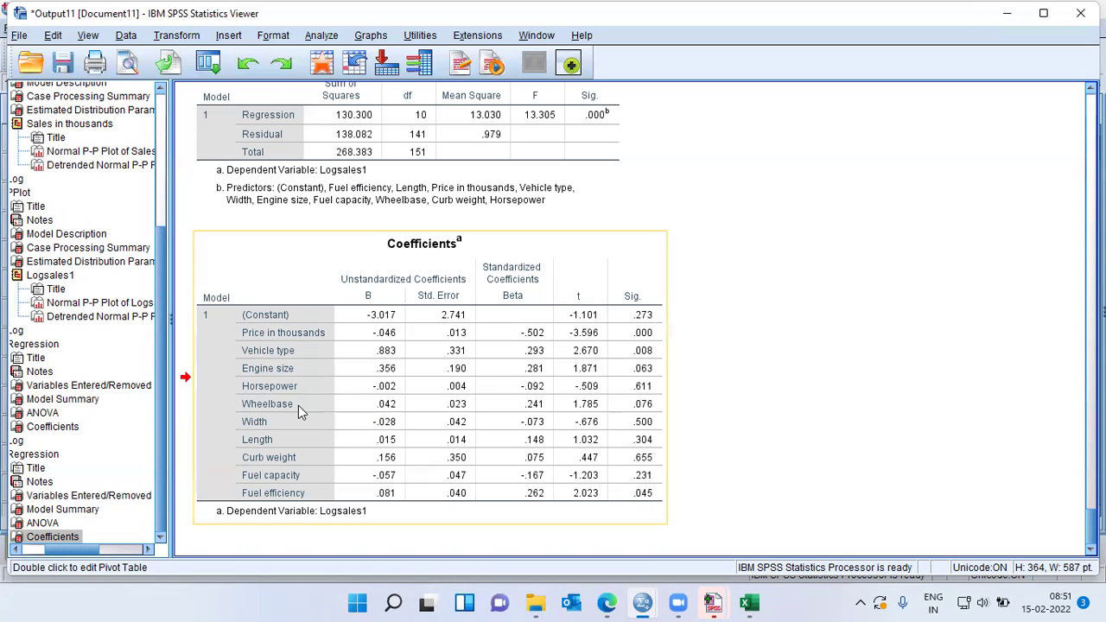
click(298, 411)
click(538, 277)
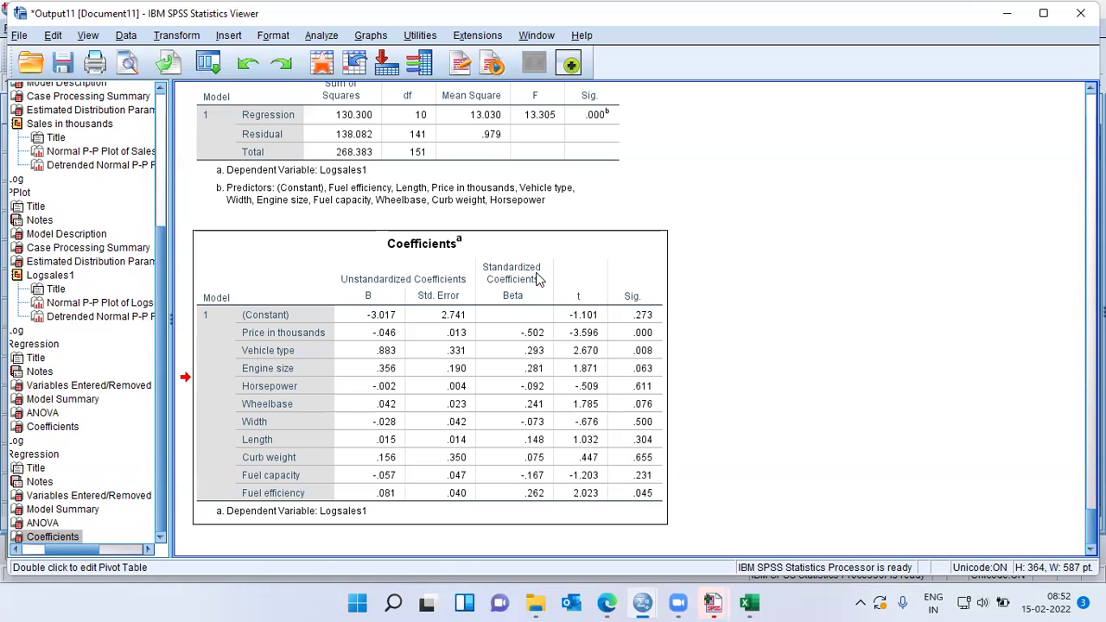
click(536, 279)
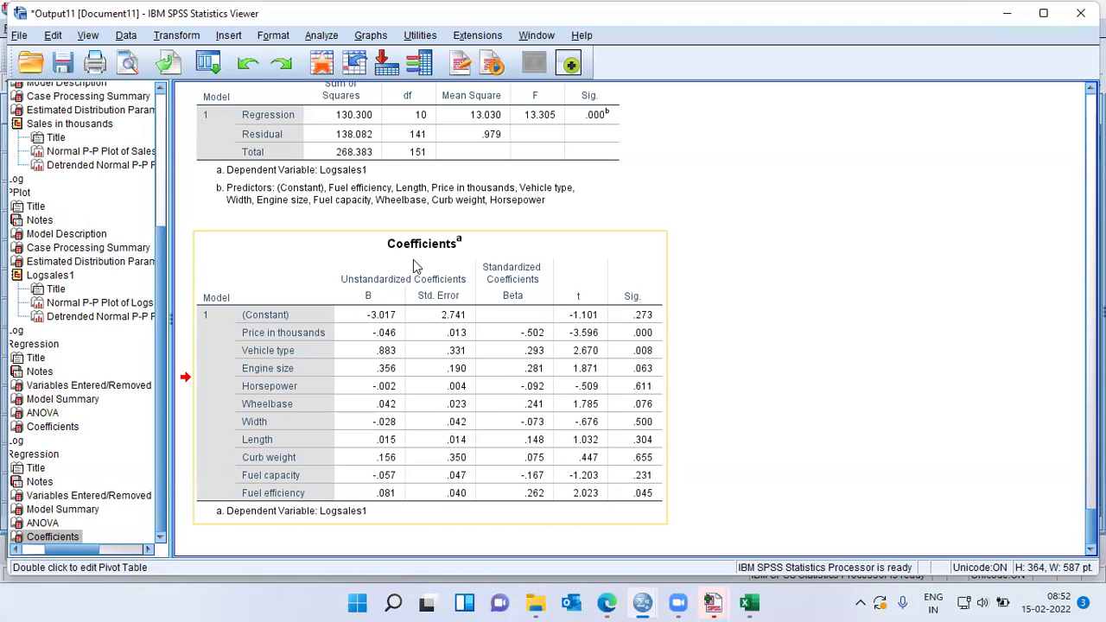
Compare the B and Beta coefficients of Price in thousands and Vehicle type to judge their relative influence on Logsales1
click(541, 343)
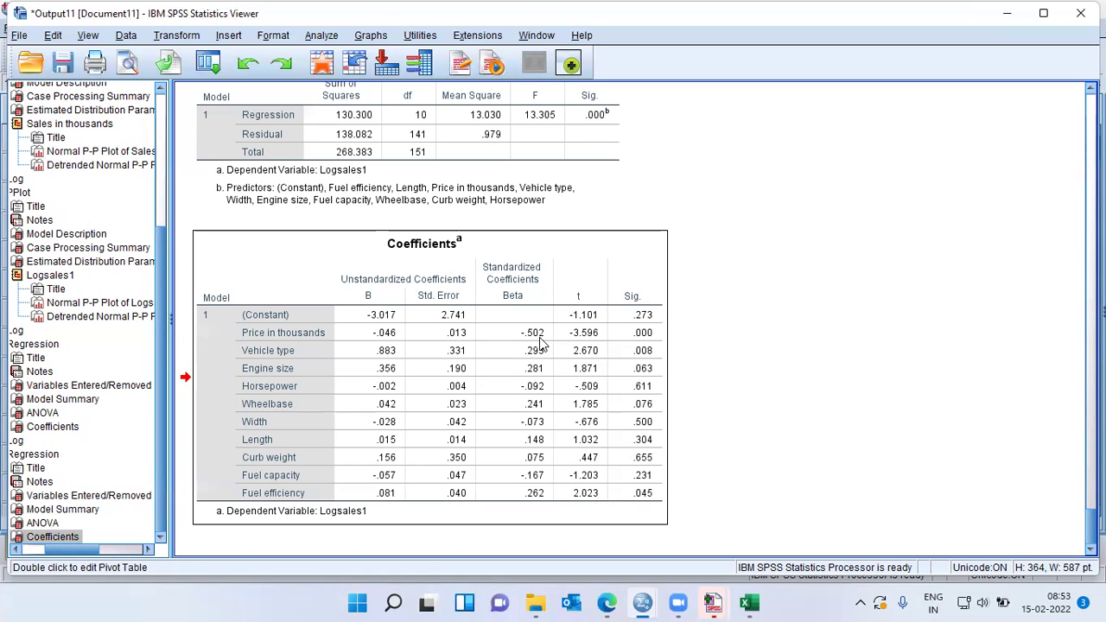
click(540, 343)
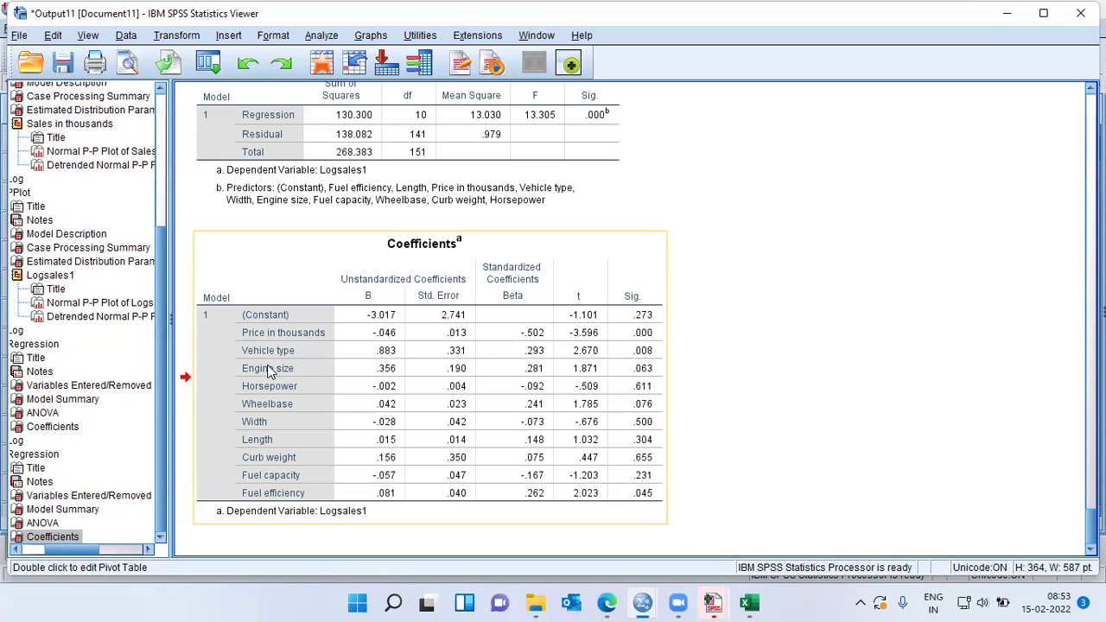
click(382, 362)
click(400, 363)
click(391, 342)
click(387, 364)
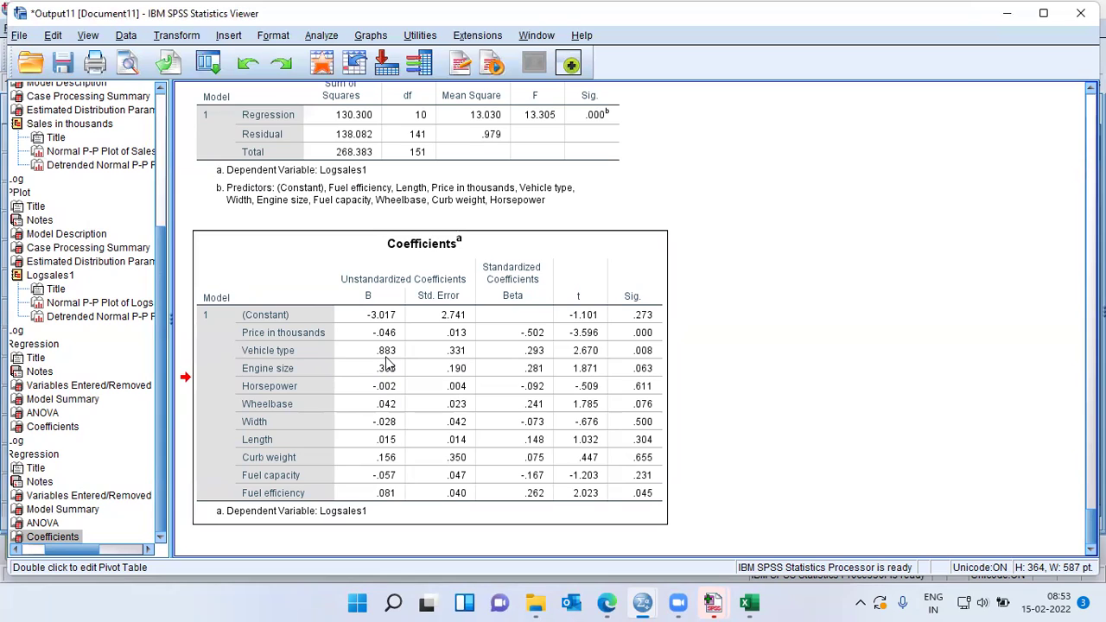
click(516, 357)
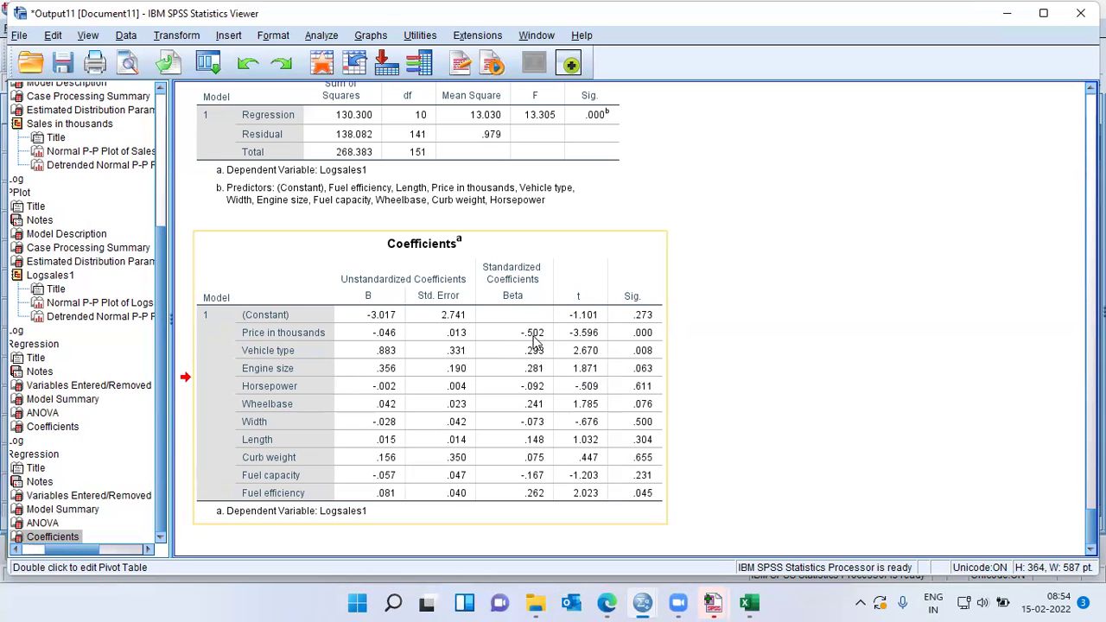
click(545, 342)
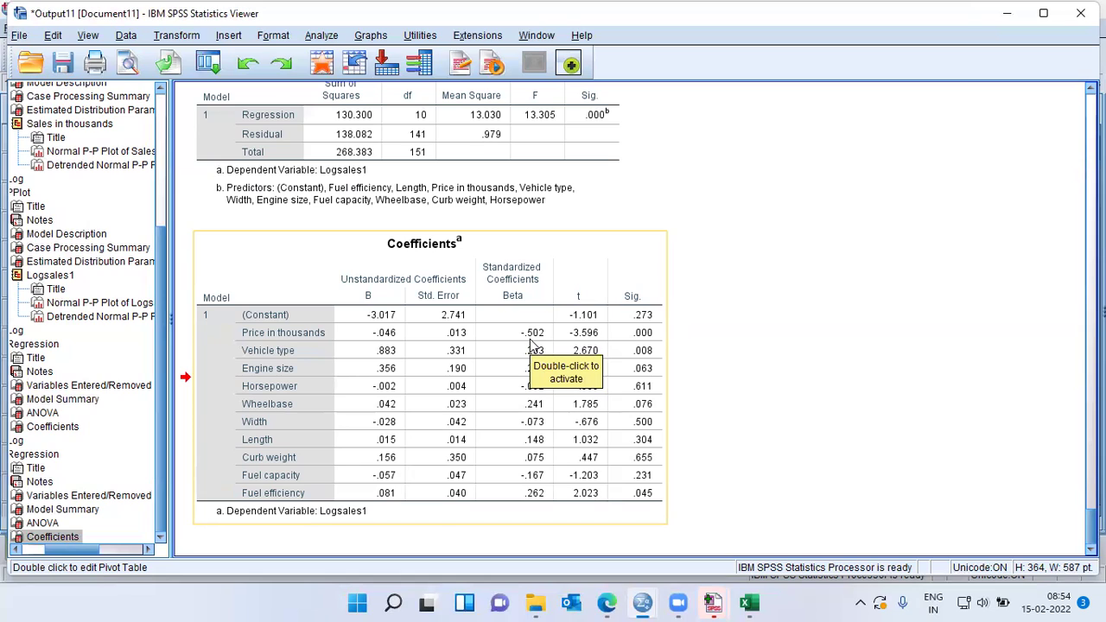
click(530, 343)
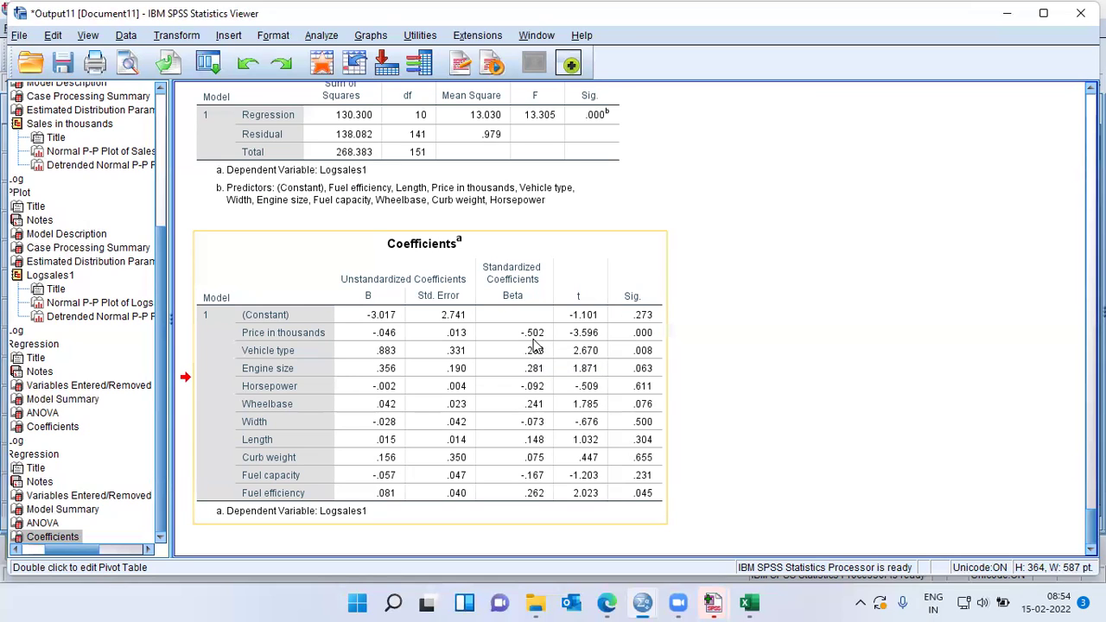
click(534, 345)
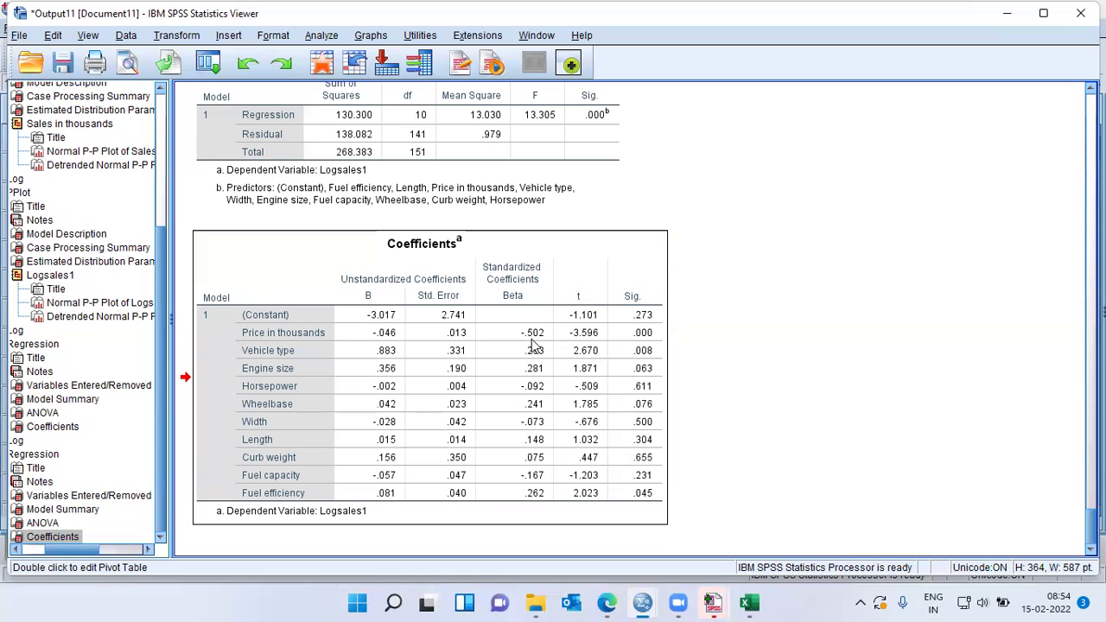
click(545, 344)
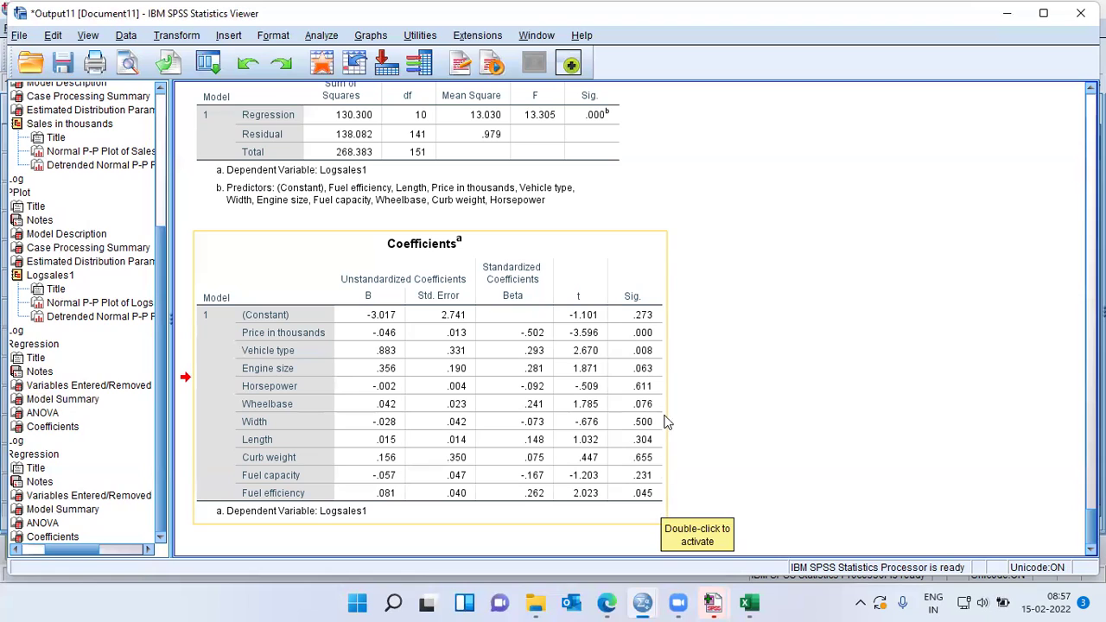
Recheck the predictors' Sig. values in the Coefficients table alongside the Model Summary and ANOVA of the multiple regression
click(664, 365)
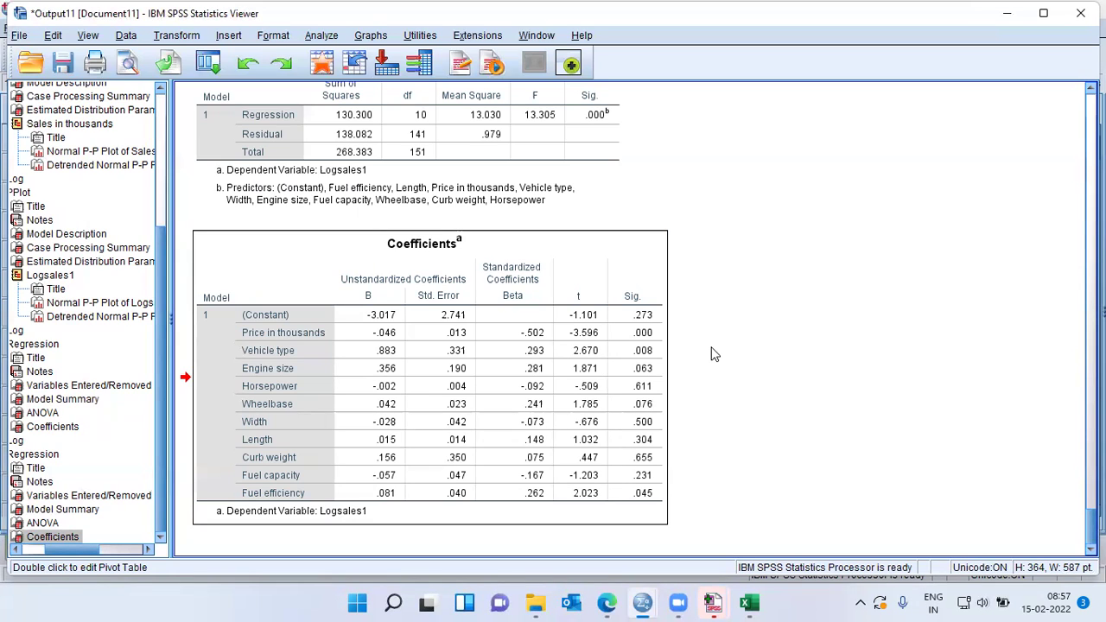
click(707, 483)
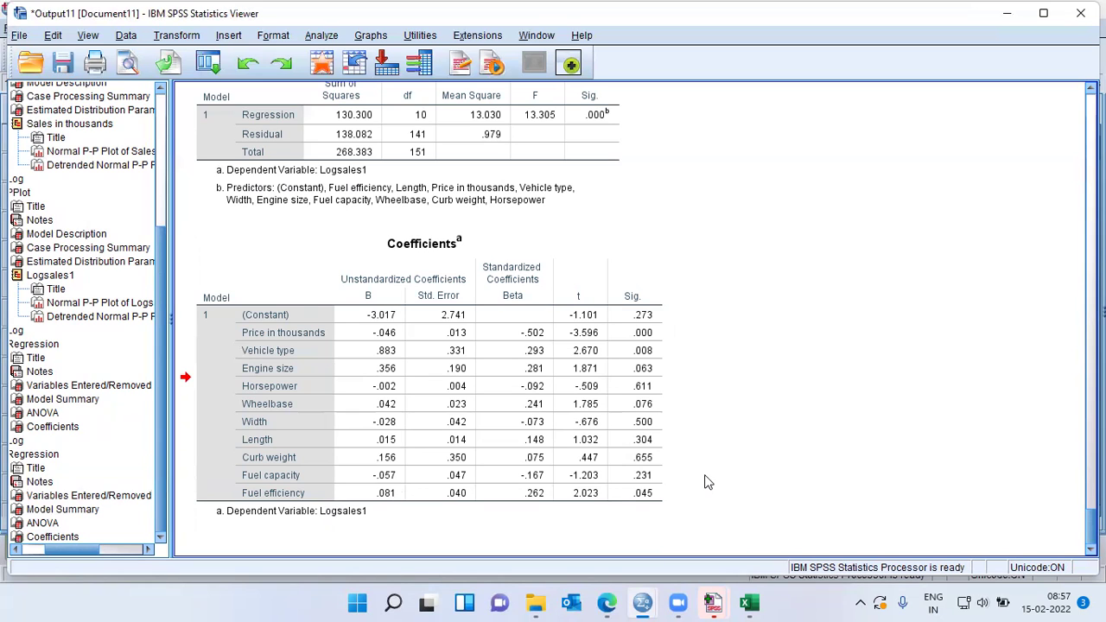
scroll(698, 433, up, 3)
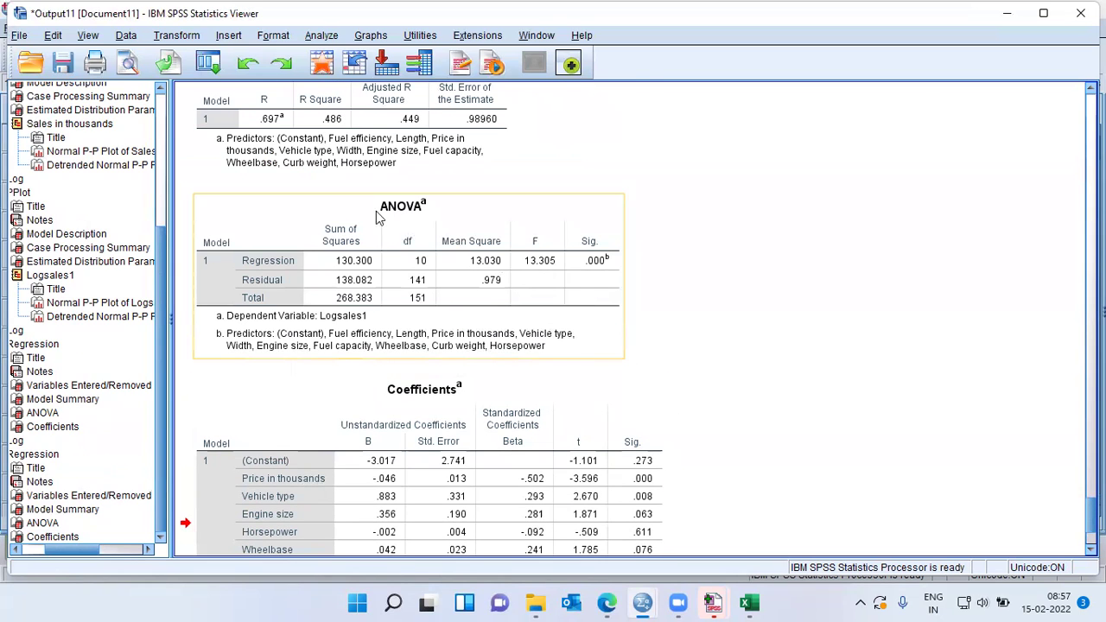
scroll(700, 452, down, 3)
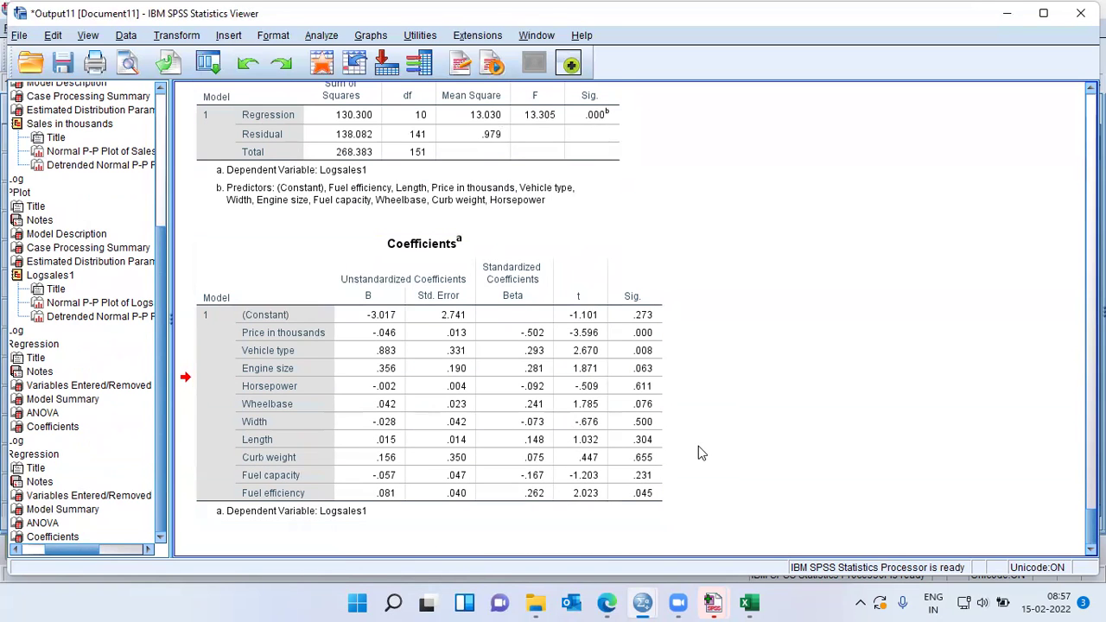